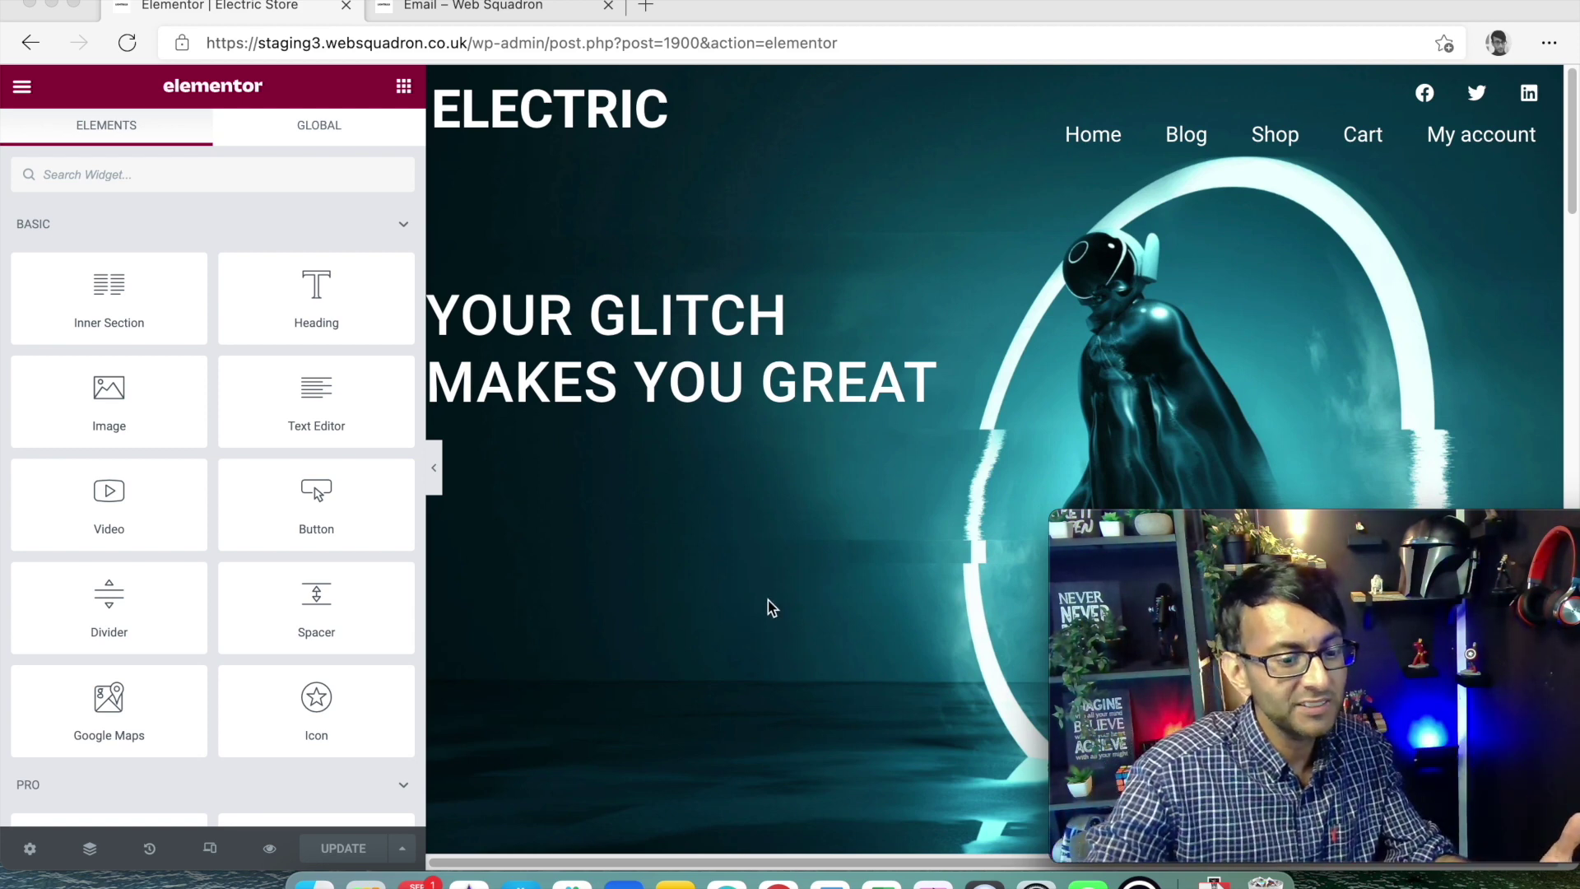
# Scroll down to the products grid and open the Products widget settings (3 columns, 1 row).
pyautogui.scroll(-3, 808, 649)
pyautogui.scroll(-8, 807, 650)
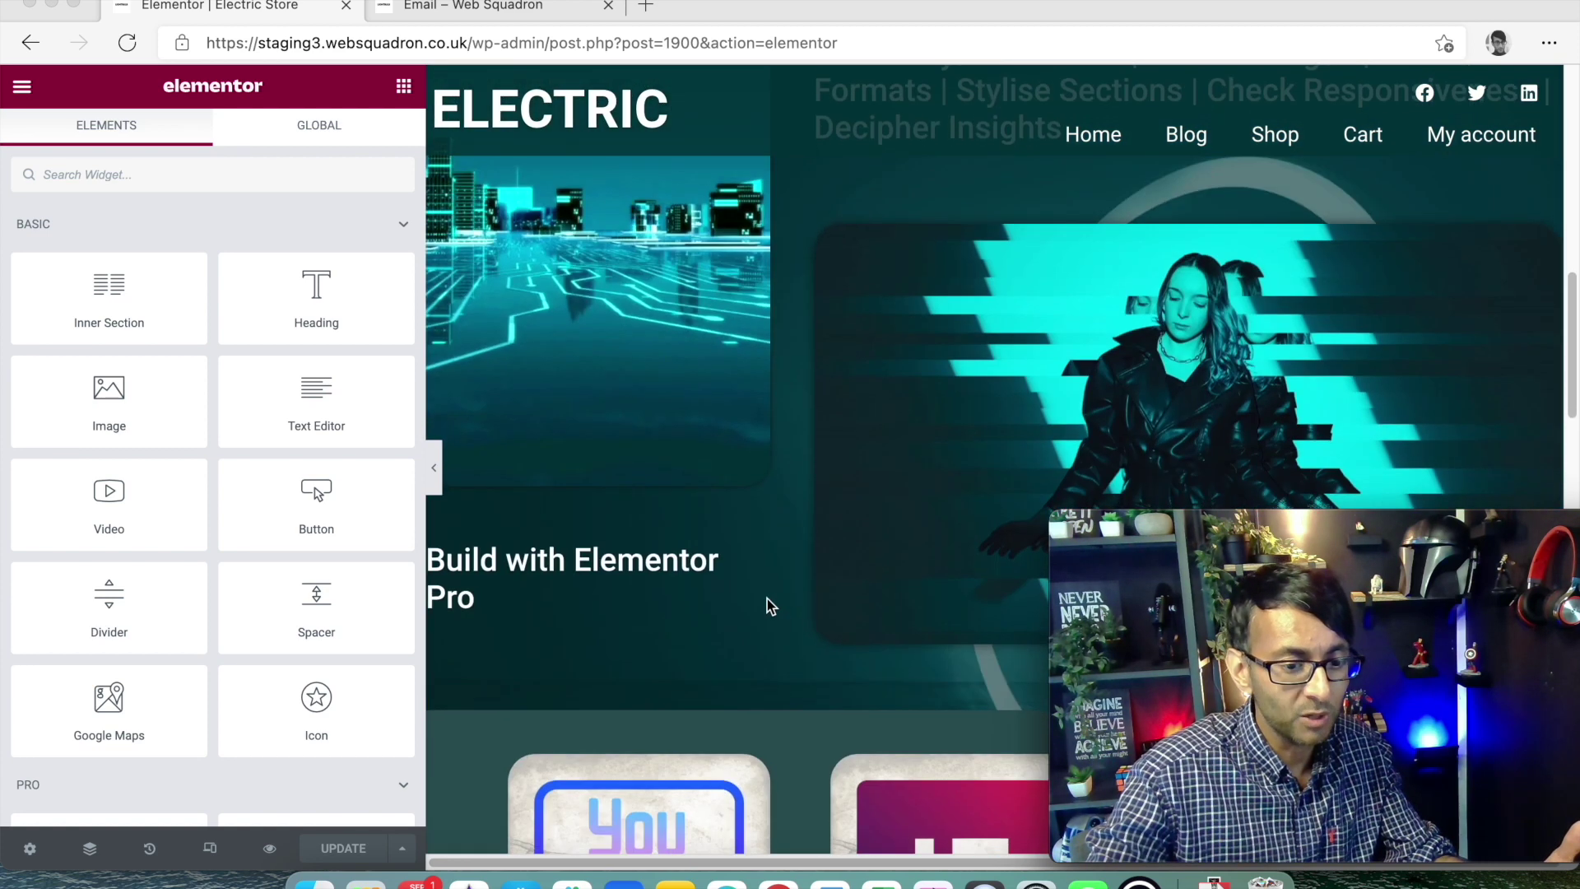
pyautogui.scroll(-6, 768, 599)
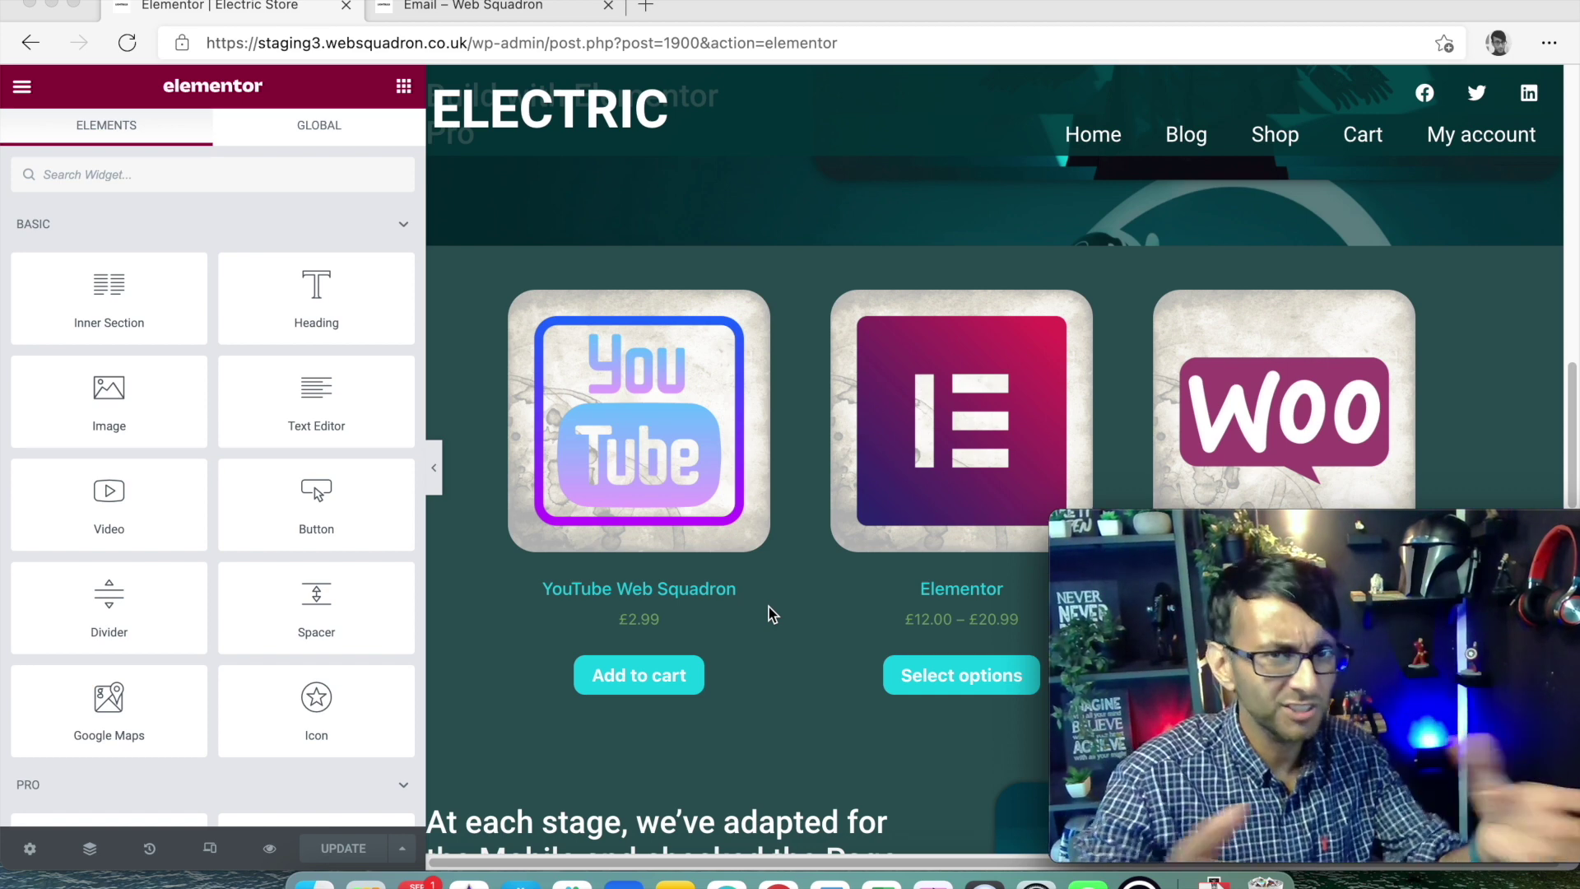
pyautogui.scroll(-2, 668, 571)
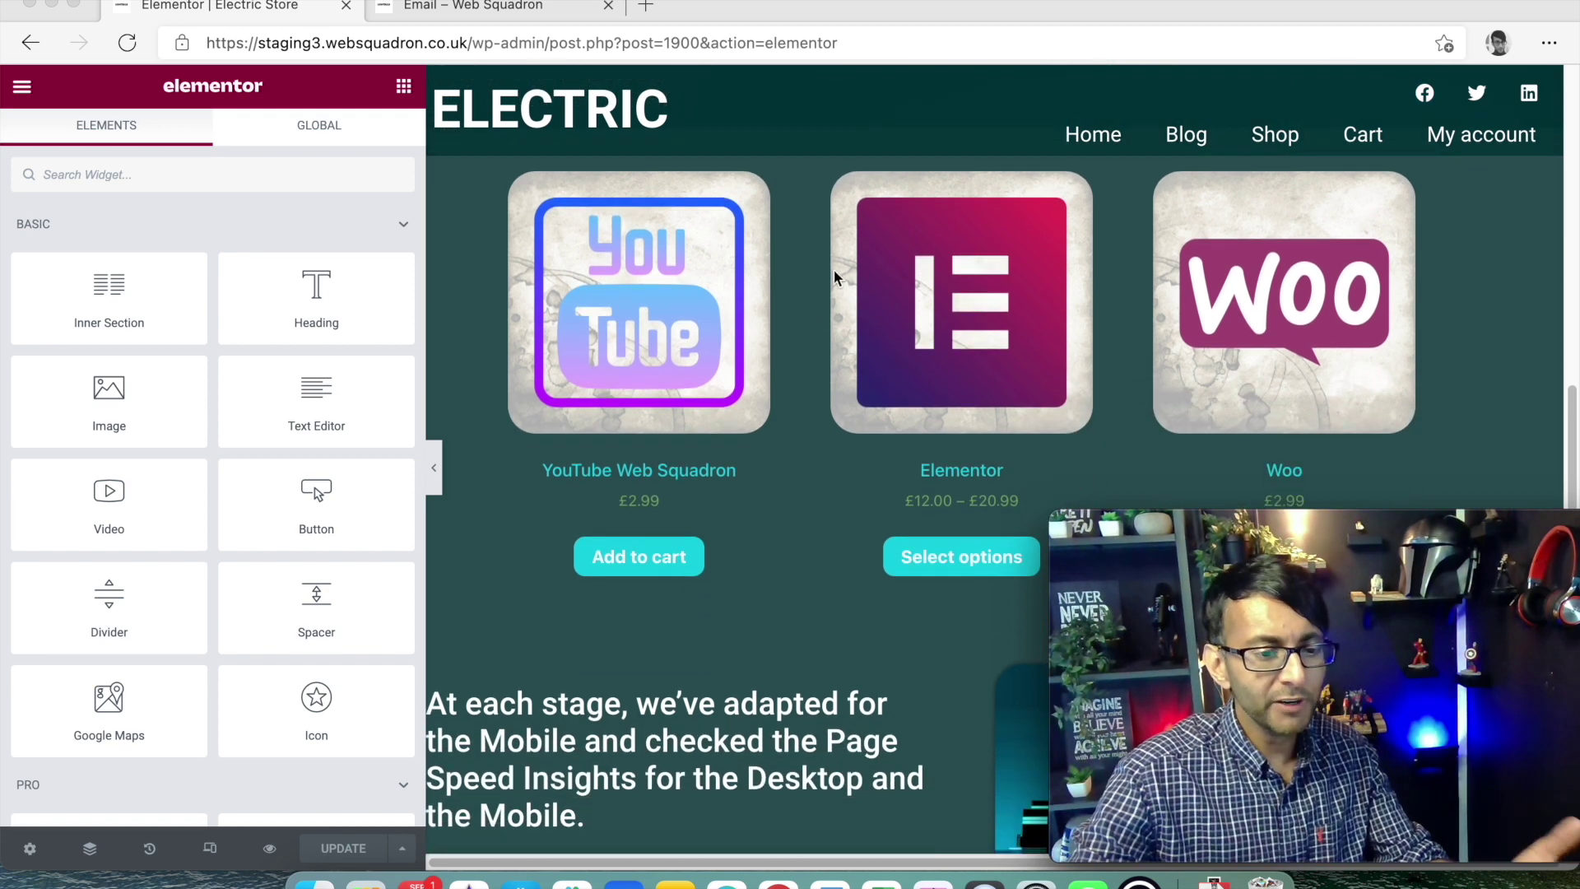
pyautogui.scroll(1, 948, 292)
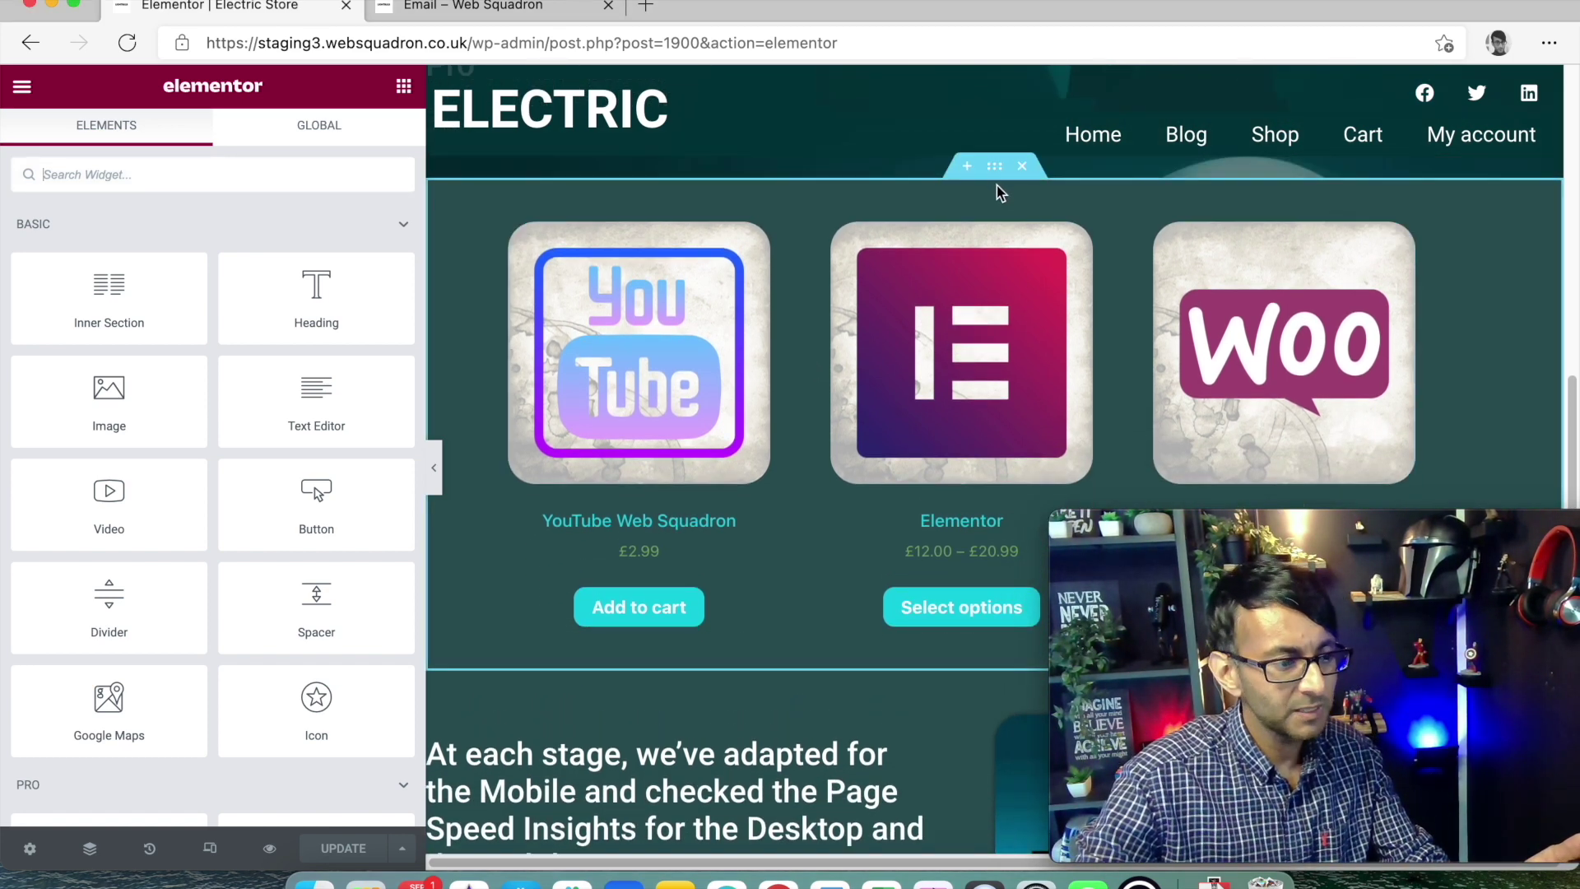
pyautogui.click(1402, 237)
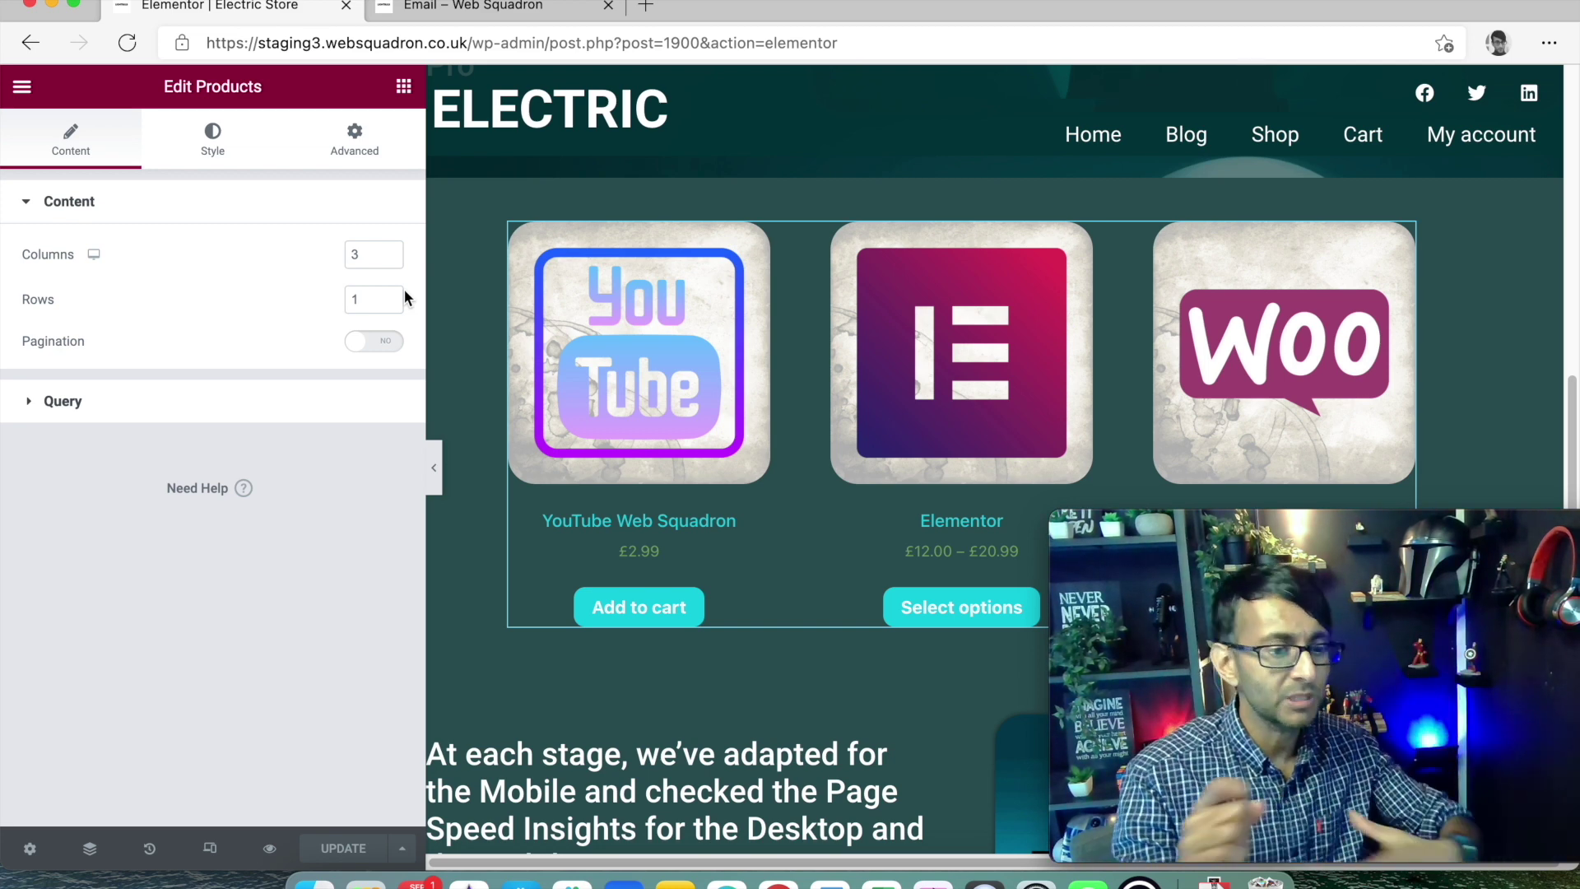
# Return to the 'YOUR GLITCH MAKES YOU GREAT' hero and collapse the side panel for a full-width preview.
pyautogui.scroll(10, 535, 407)
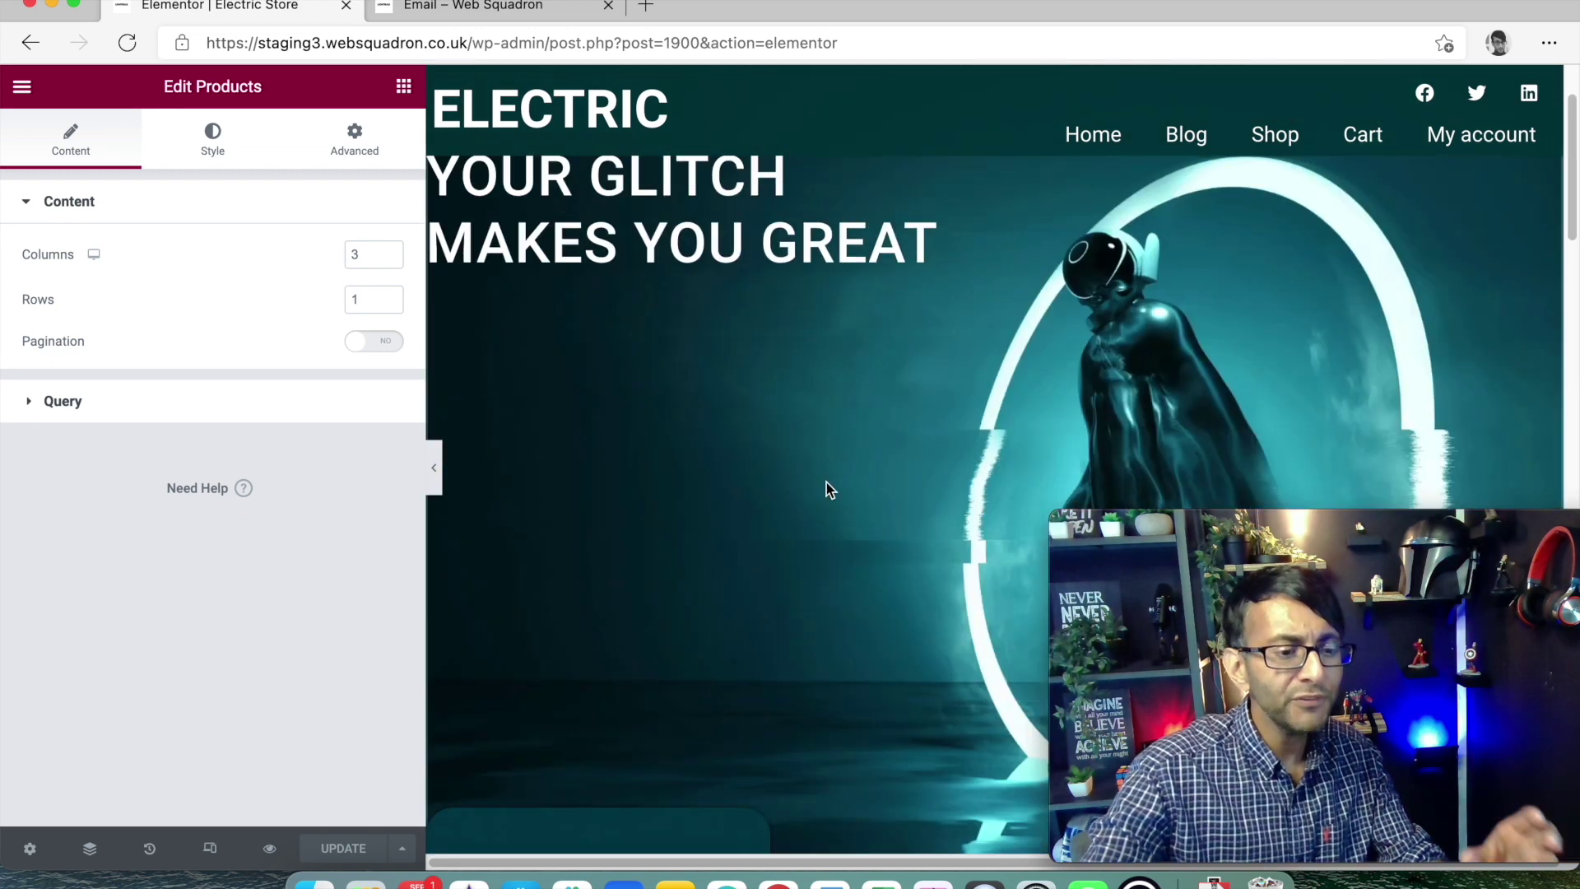
pyautogui.scroll(2, 826, 482)
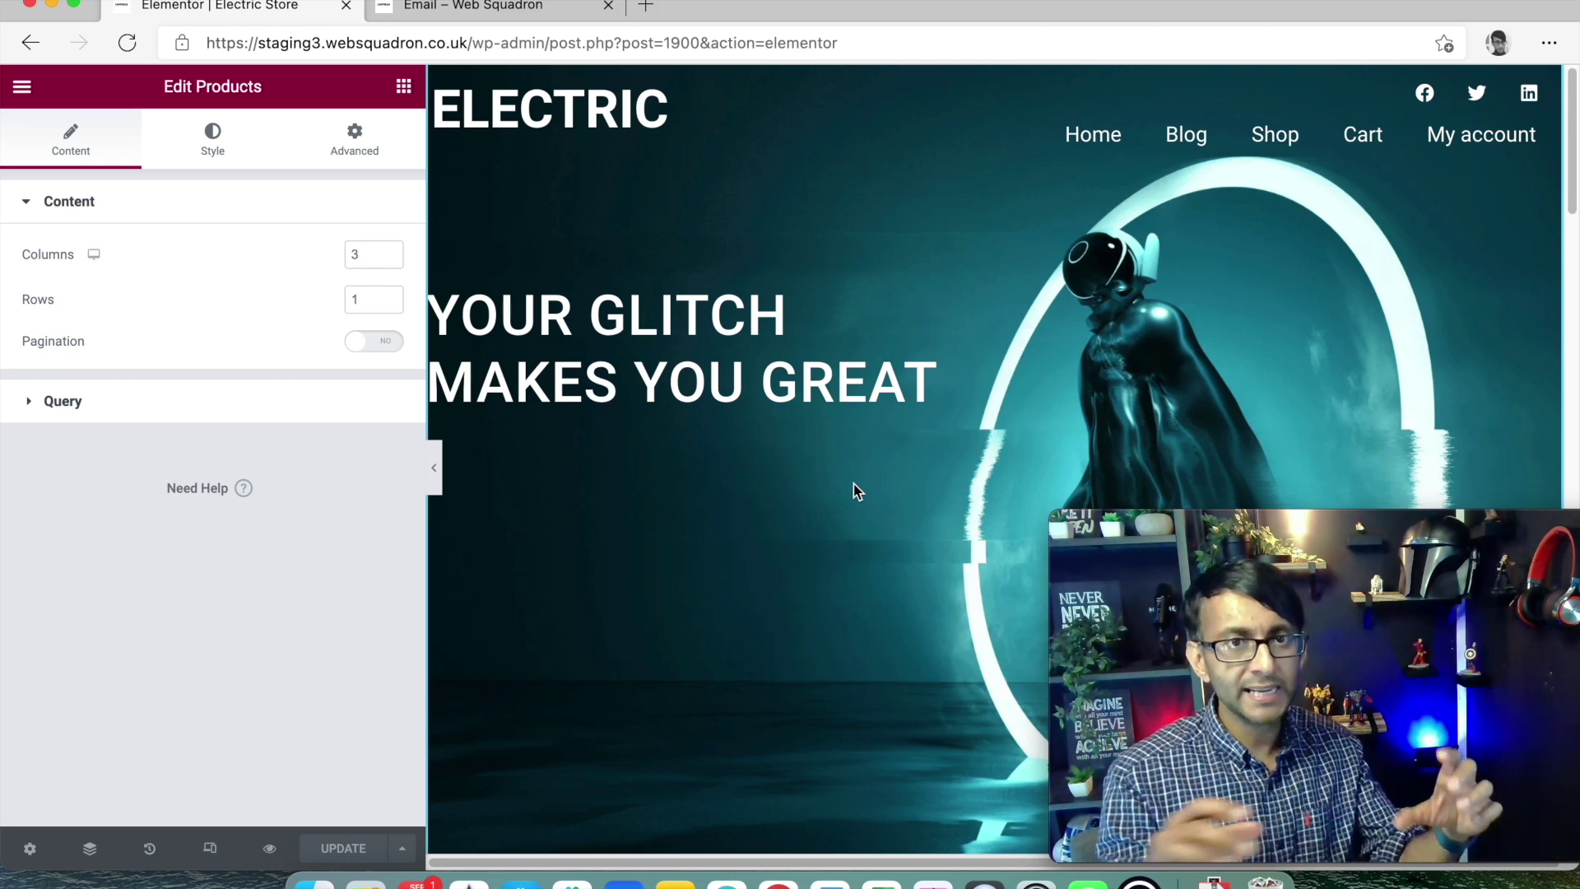
pyautogui.scroll(-2, 864, 485)
pyautogui.scroll(-10, 865, 491)
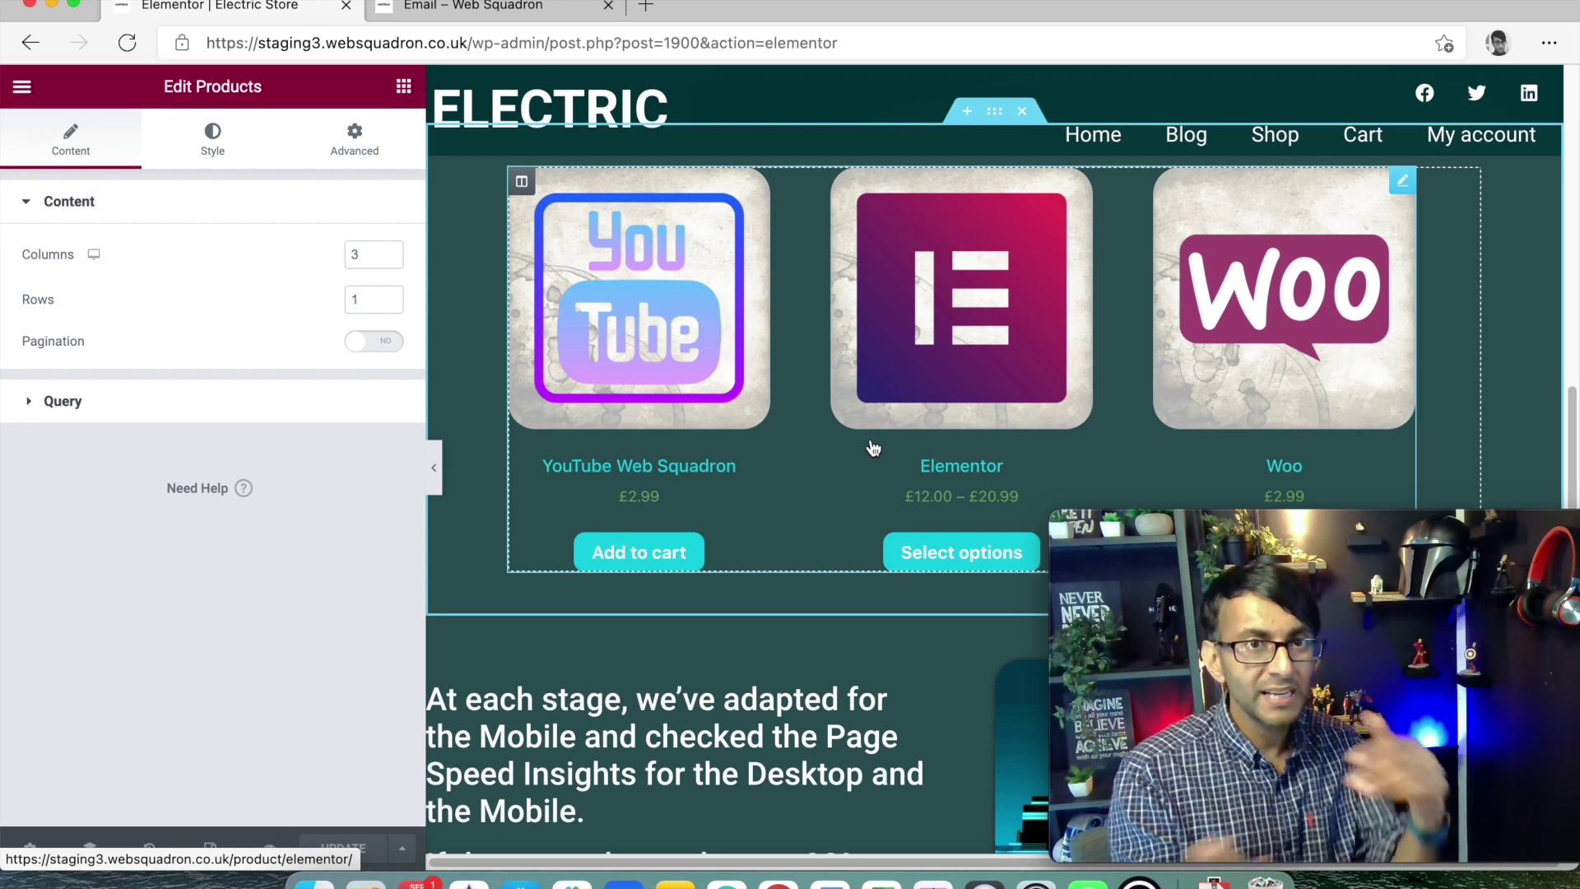
pyautogui.scroll(12, 873, 447)
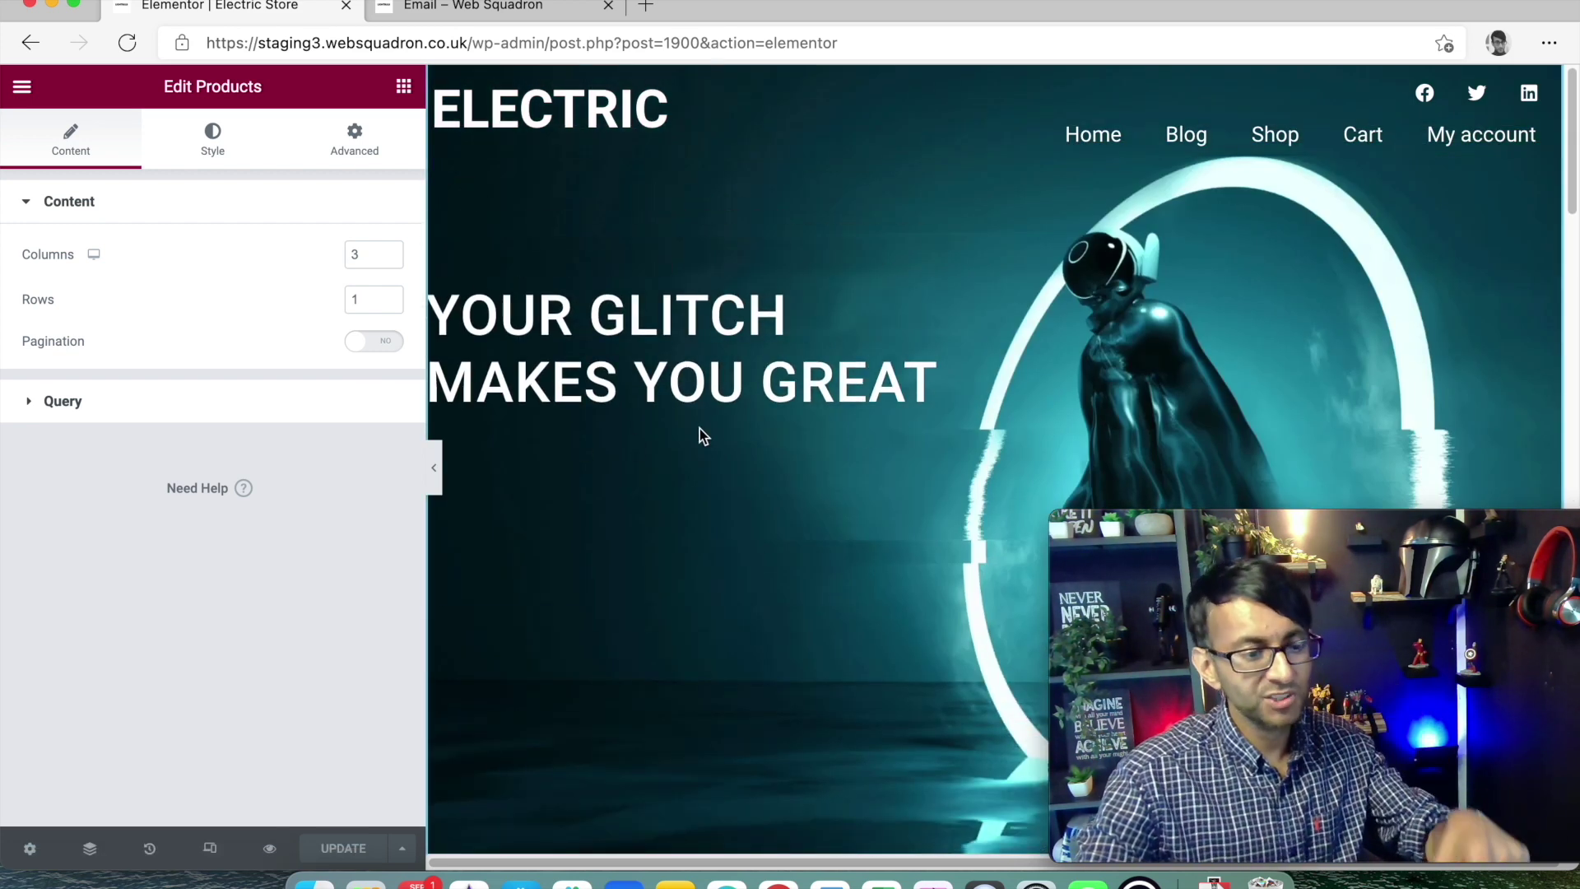
pyautogui.click(434, 468)
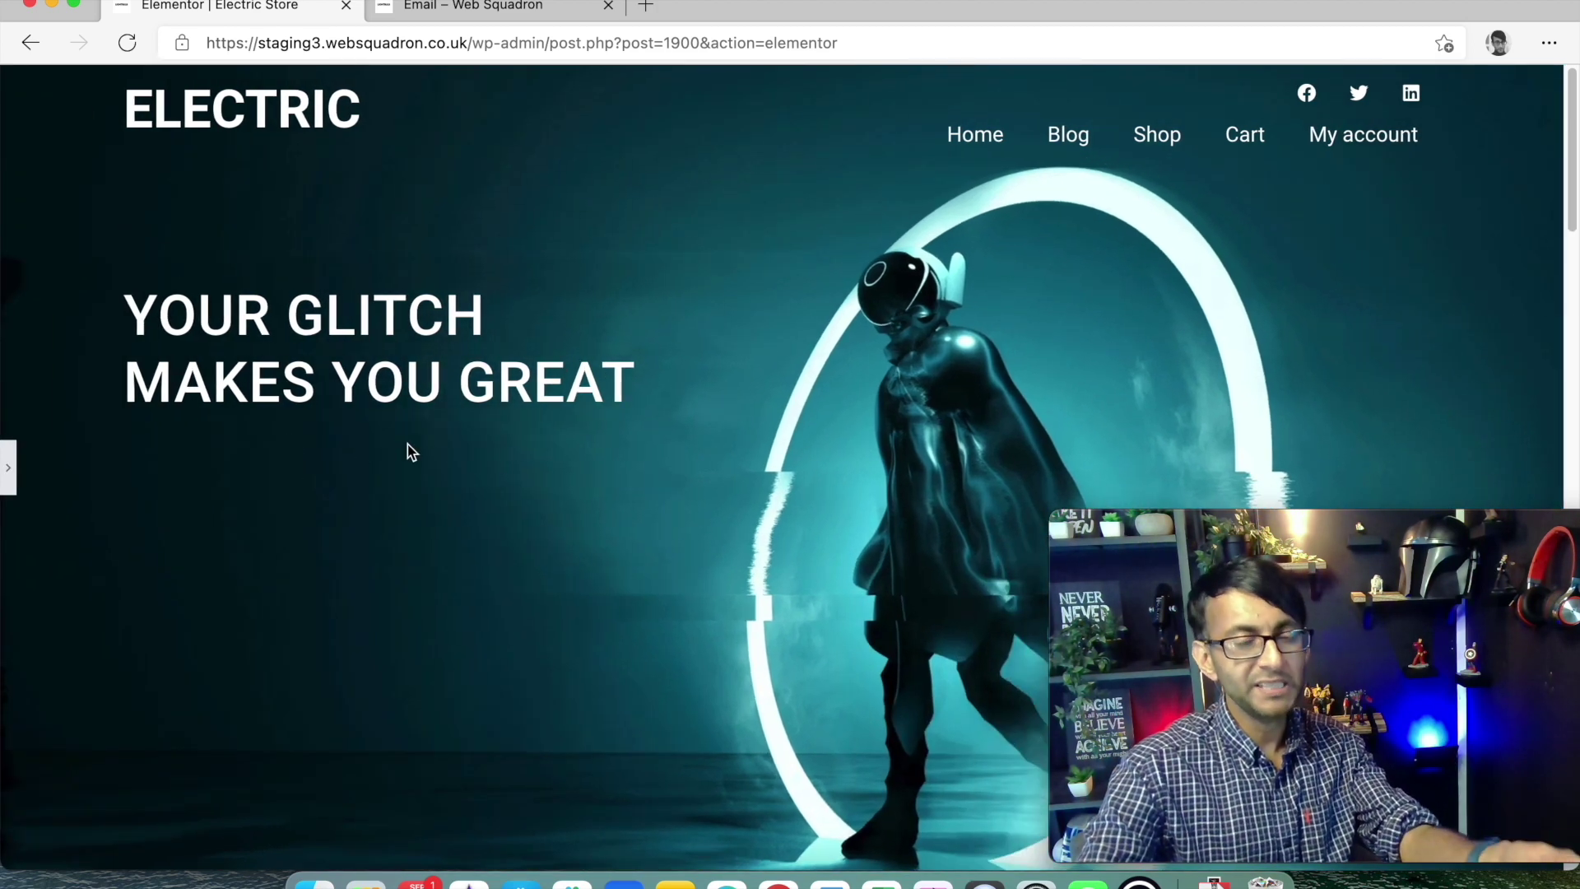
# Reopen the Elementor panel on the Products widget's 3-column, 1-row settings.
pyautogui.click(6, 472)
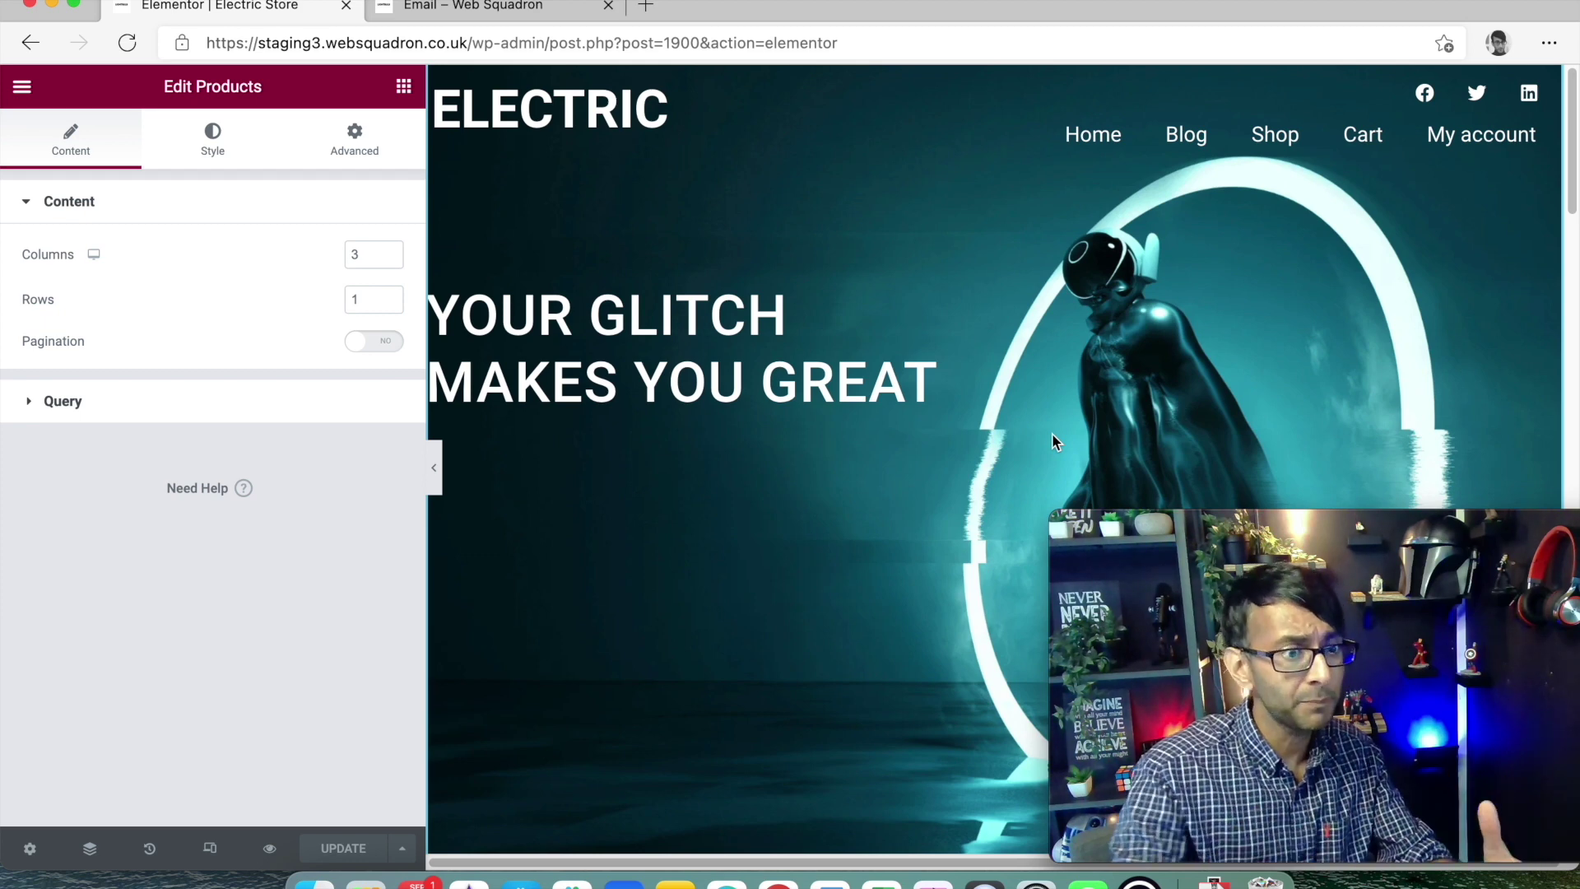
# Add an Image widget beneath the hero headline with Image Size set to Full.
pyautogui.click(404, 87)
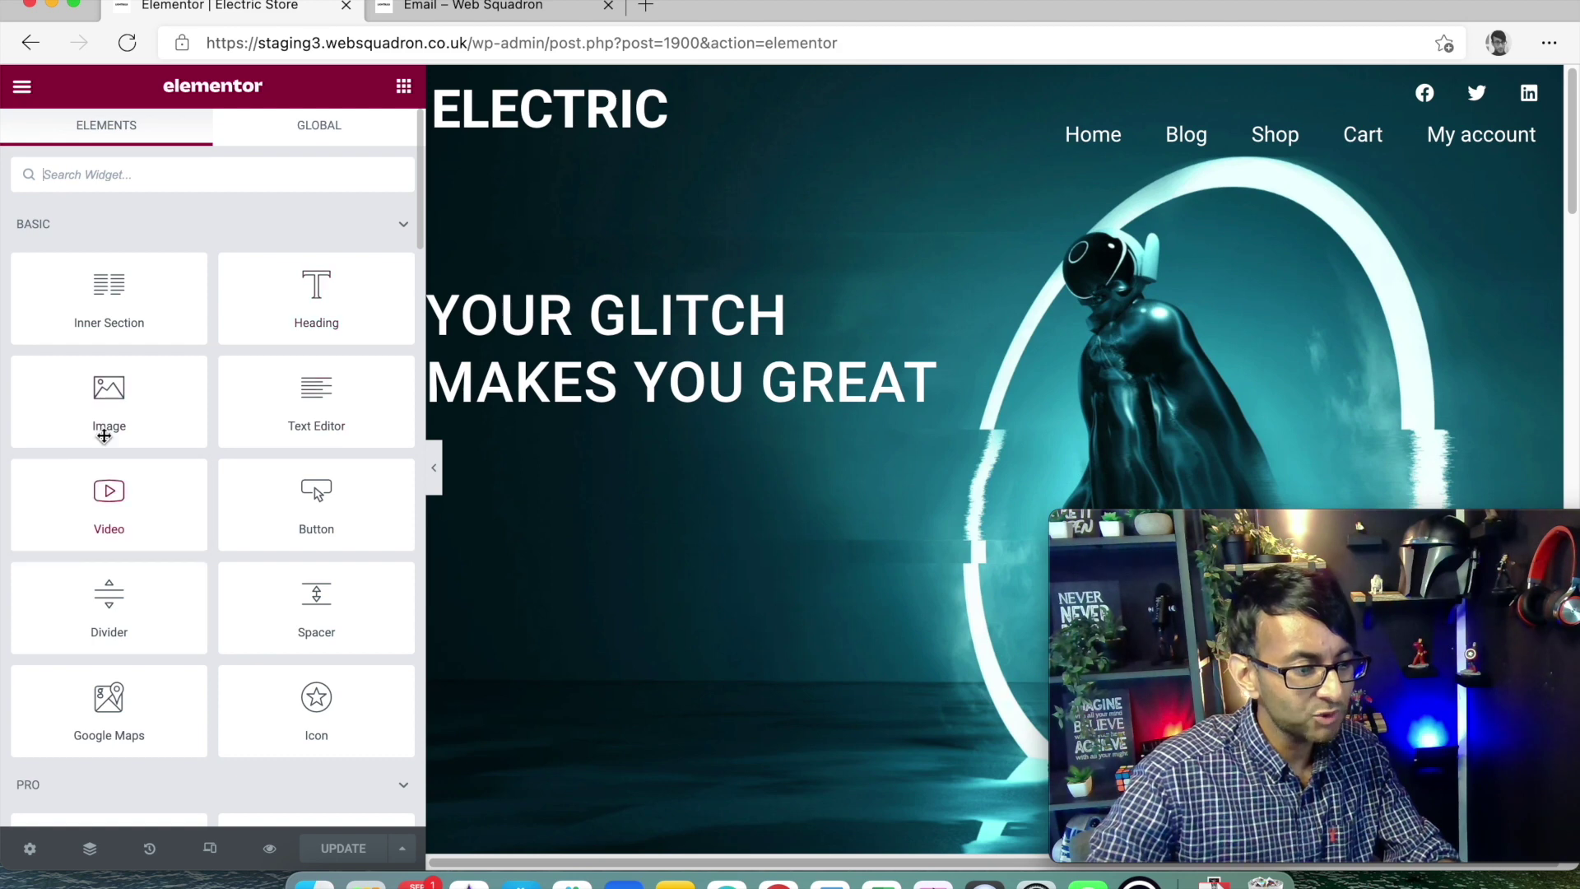
pyautogui.moveTo(104, 436); pyautogui.dragTo(671, 419)
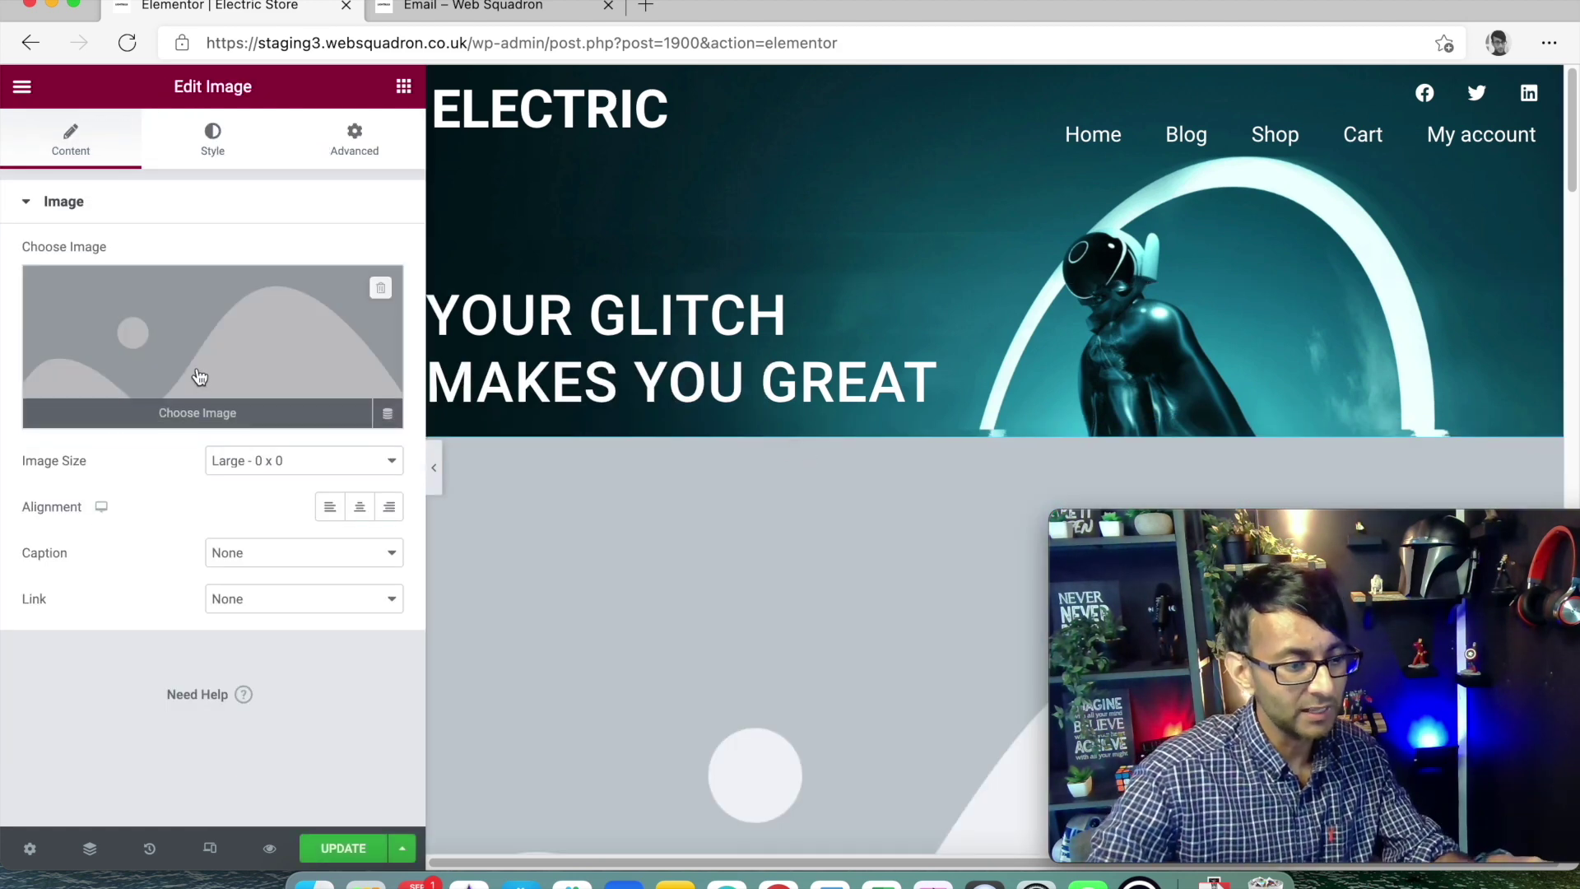
pyautogui.click(247, 458)
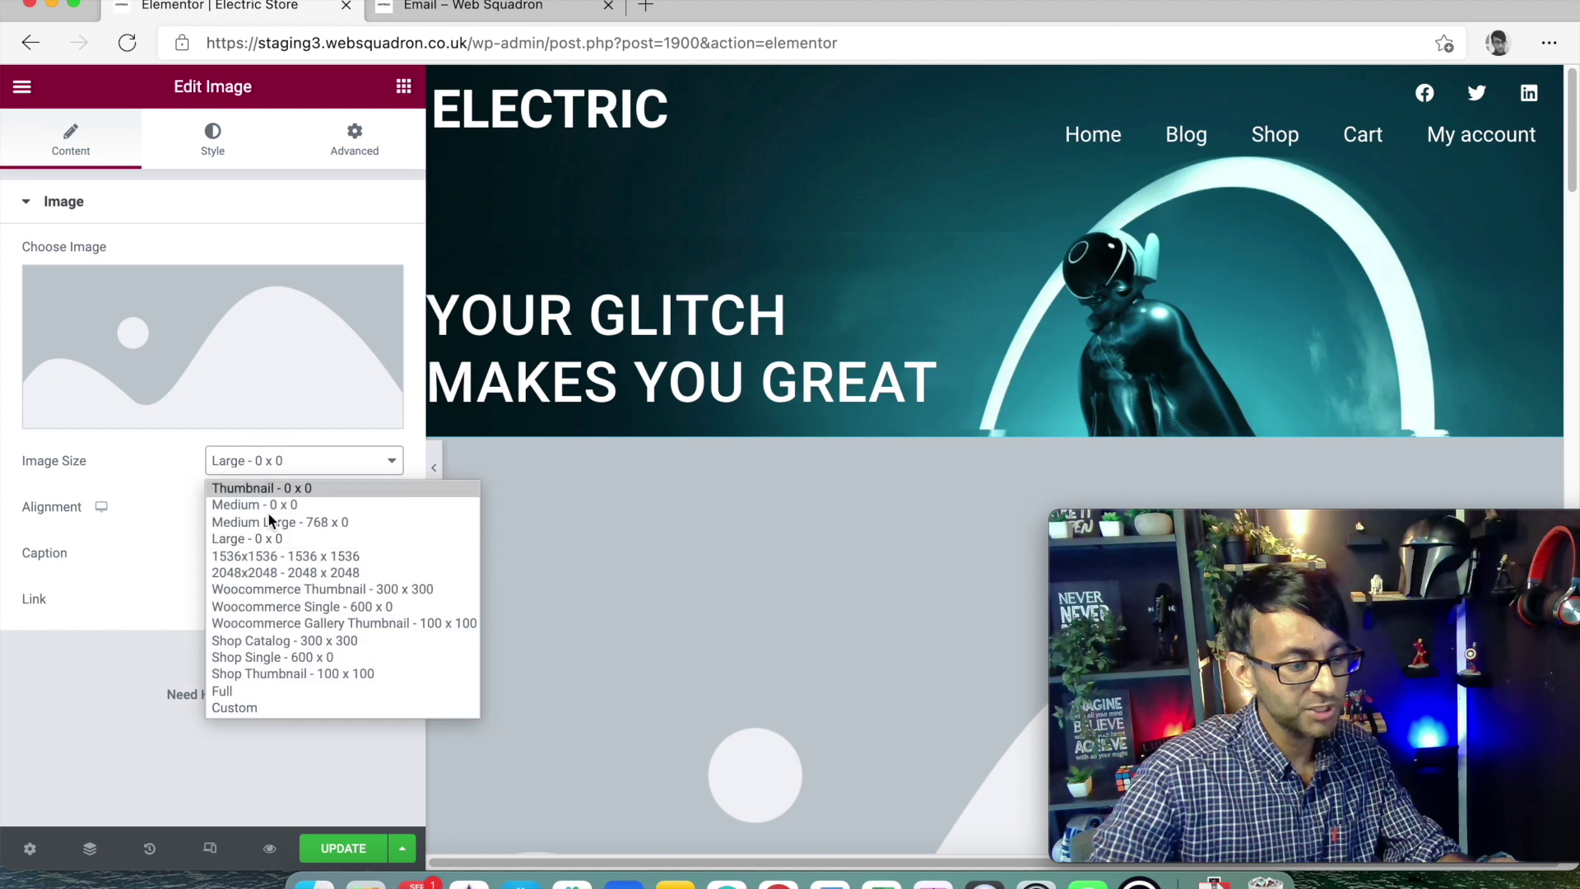
pyautogui.click(329, 691)
# Style the image with Width 200 px and Max Width 200 px.
pyautogui.click(247, 152)
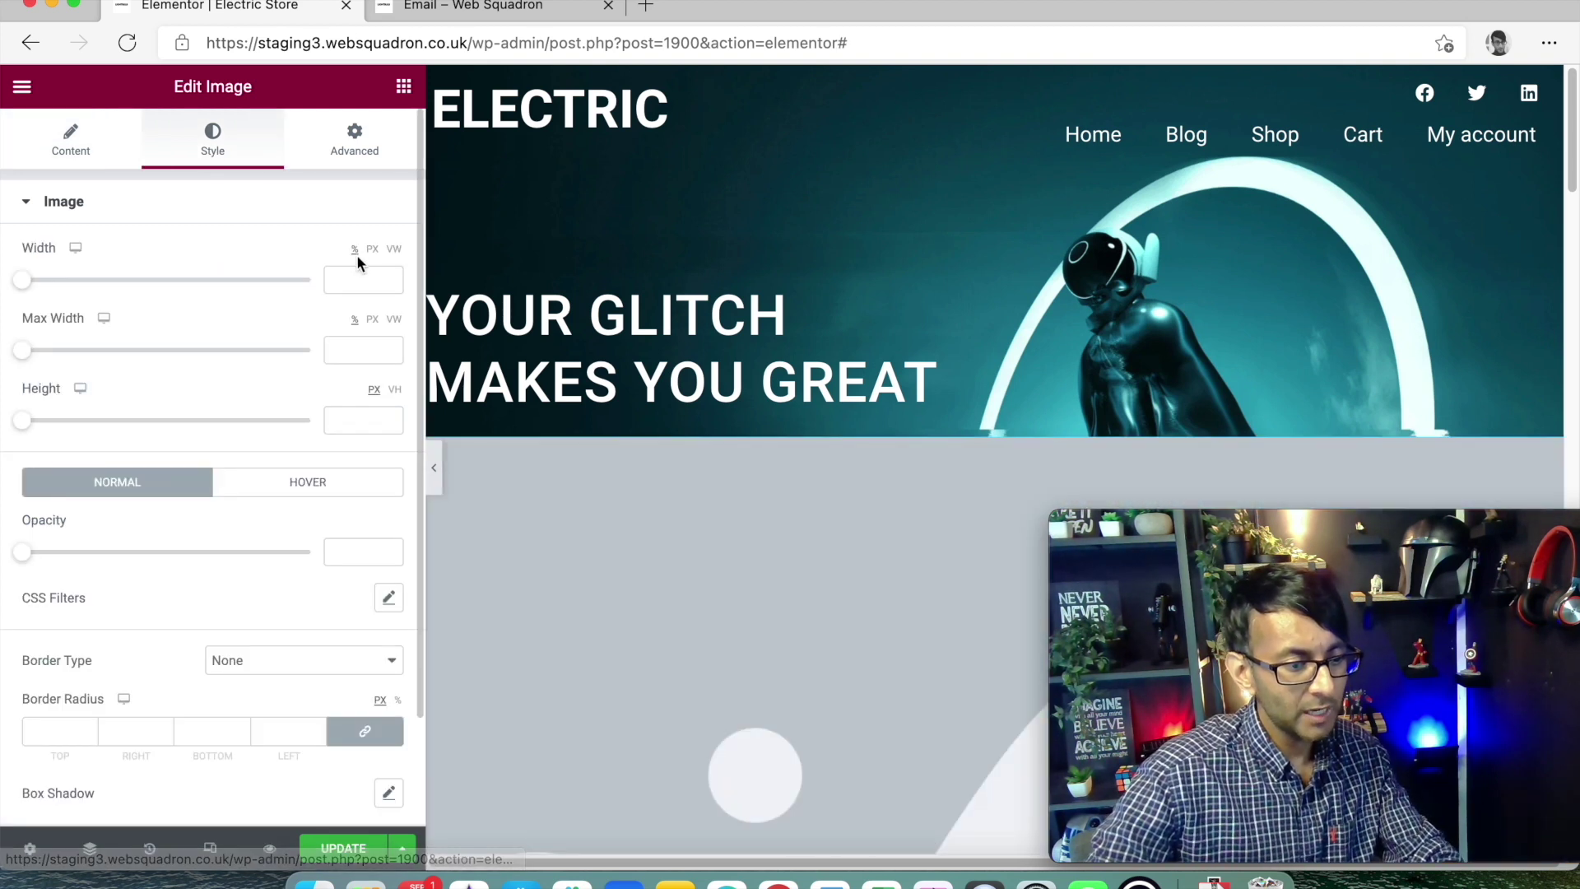
pyautogui.click(371, 252)
pyautogui.click(372, 319)
pyautogui.click(344, 280)
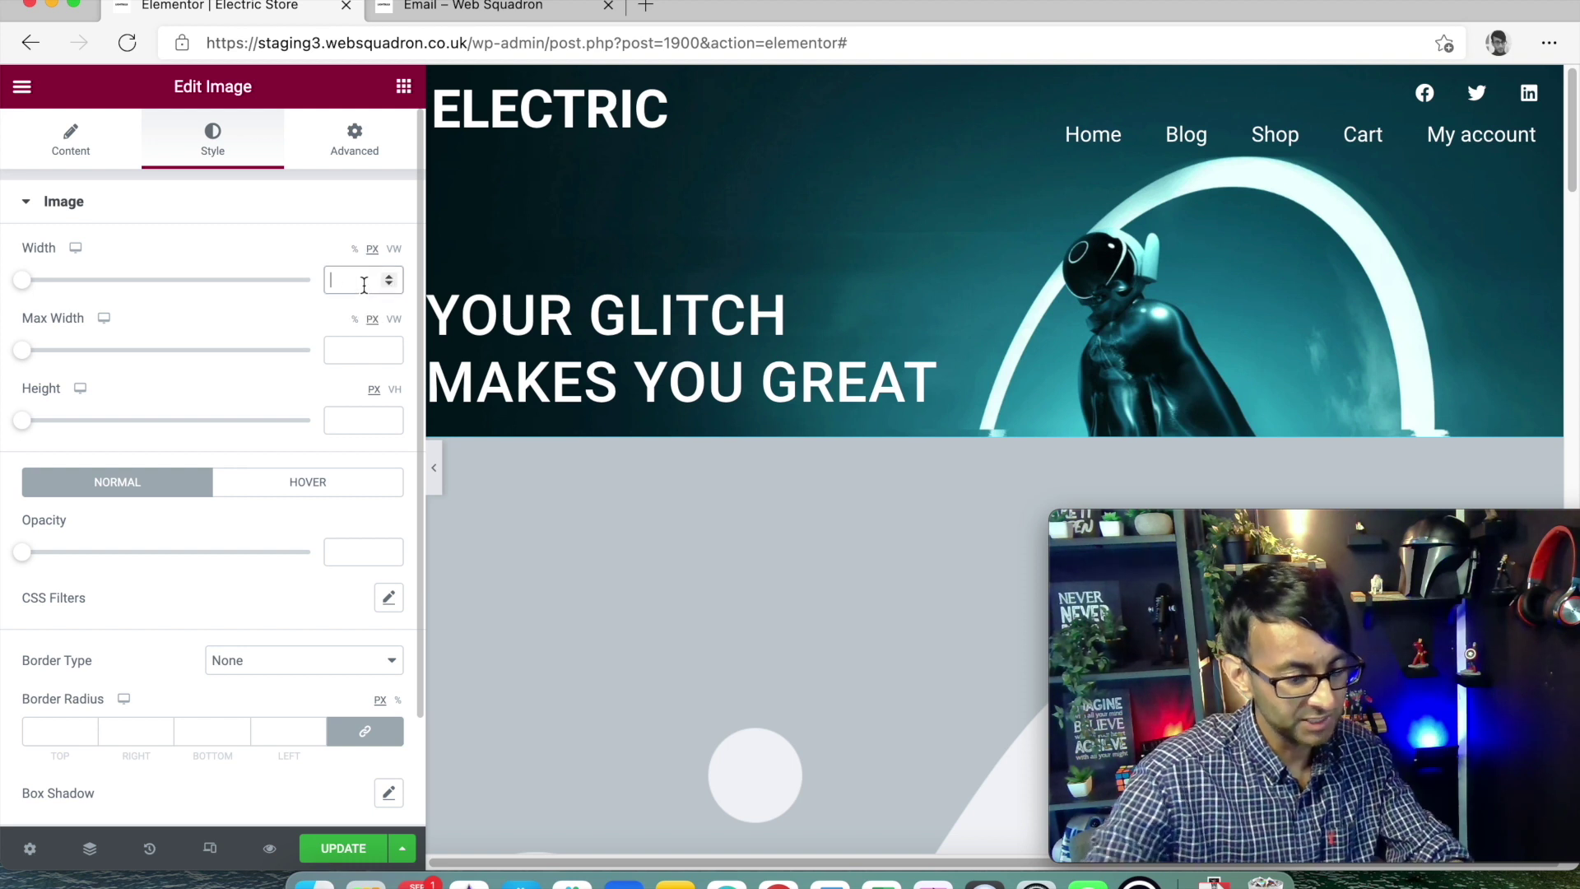
pyautogui.write('200')
pyautogui.click(354, 349)
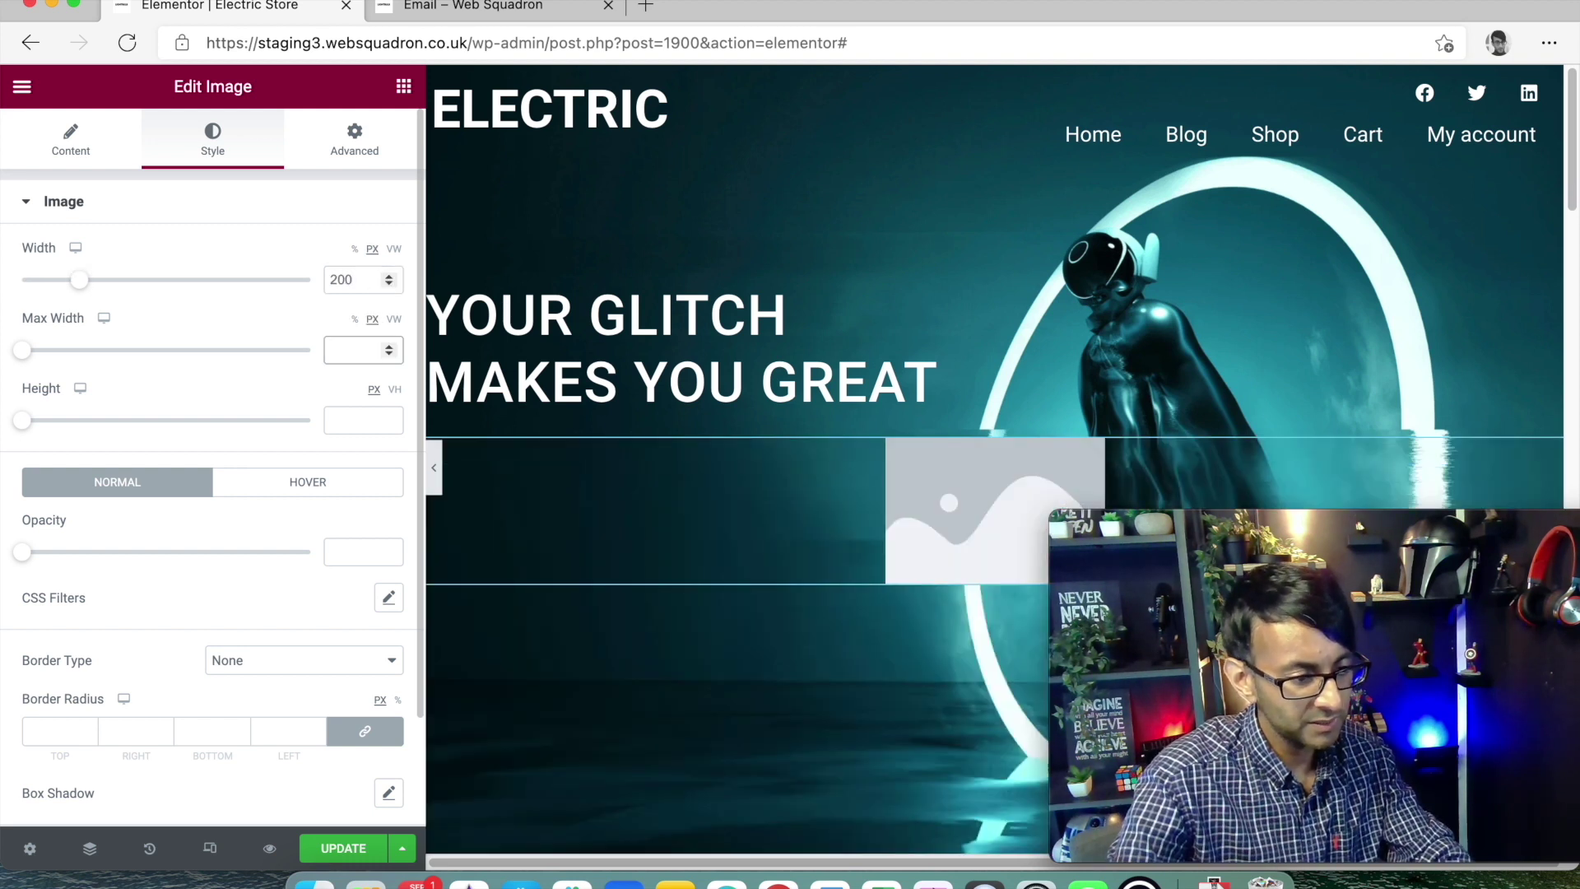
pyautogui.write('200')
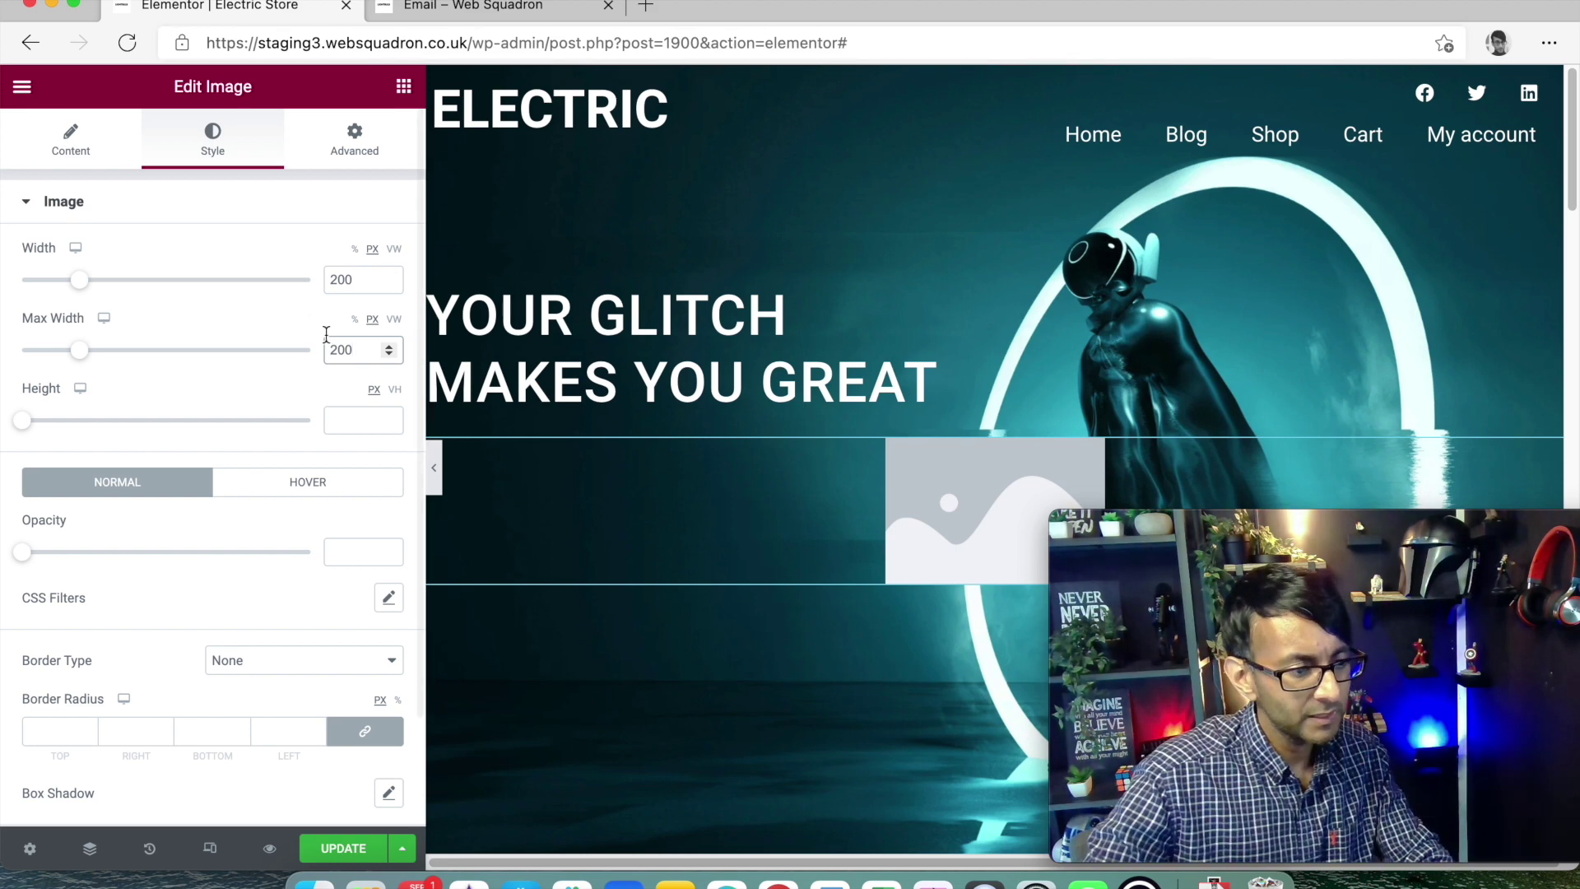
pyautogui.click(69, 149)
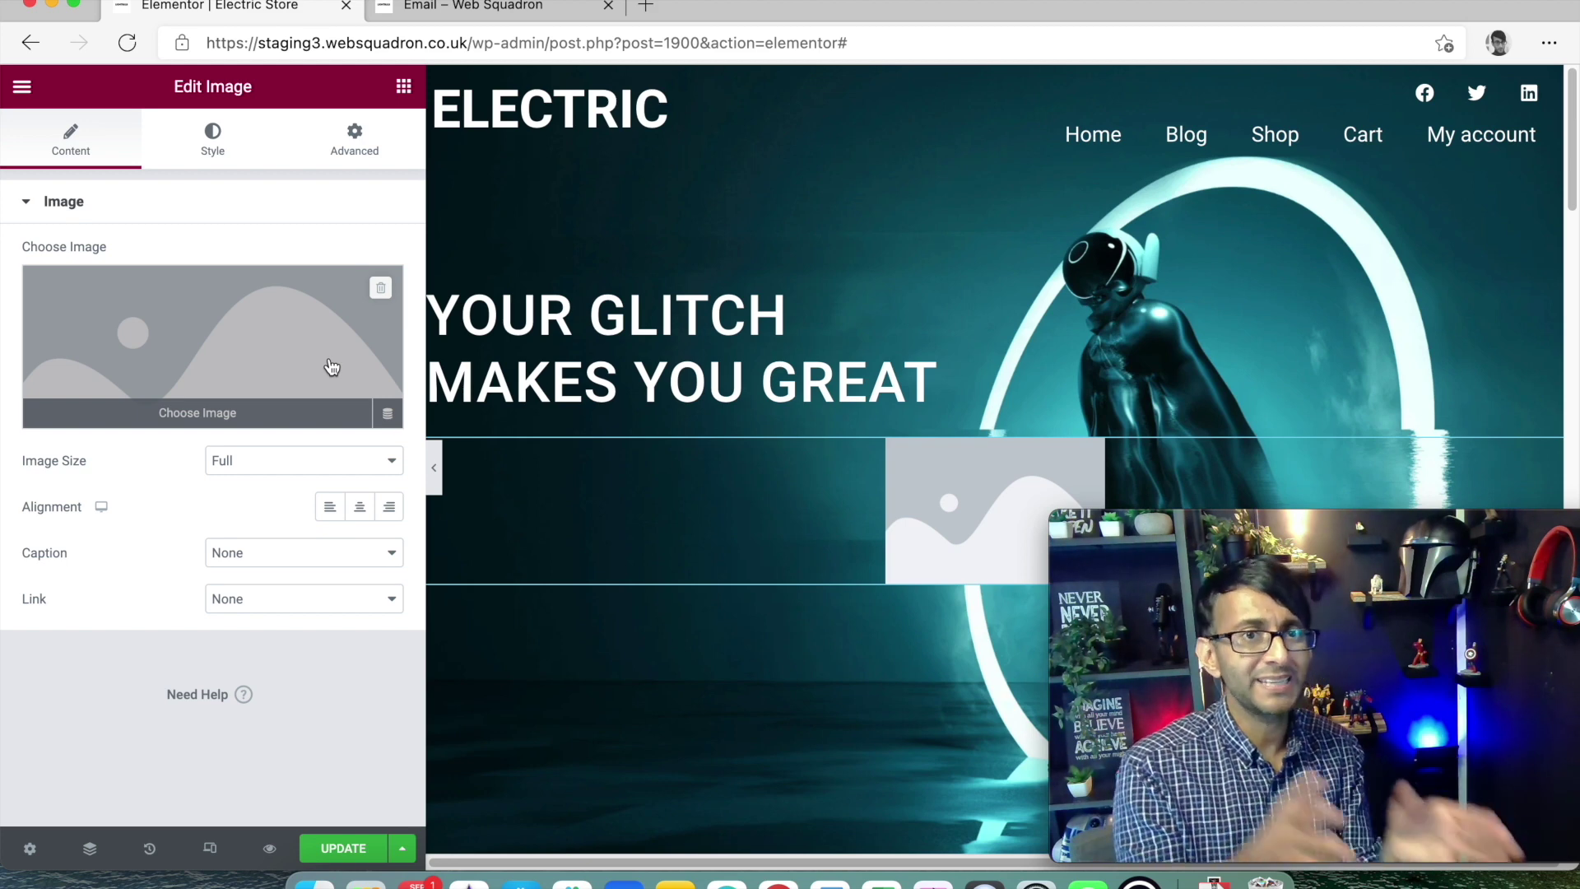
# Replace the placeholder with the dynamic Product Image of the Elementor product and update the page.
pyautogui.click(381, 287)
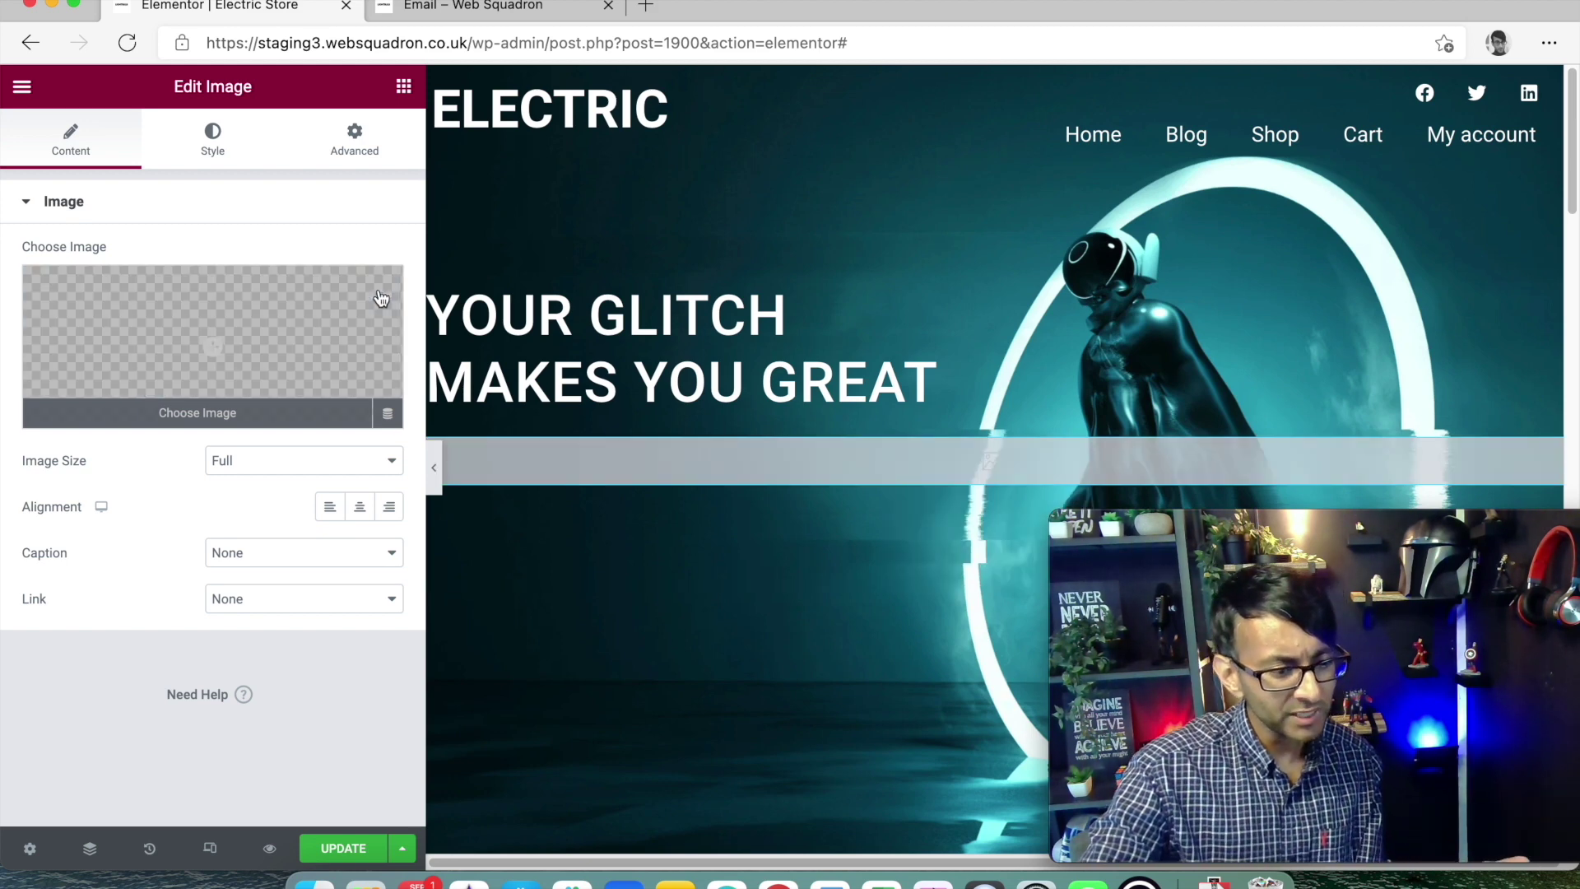
pyautogui.click(388, 416)
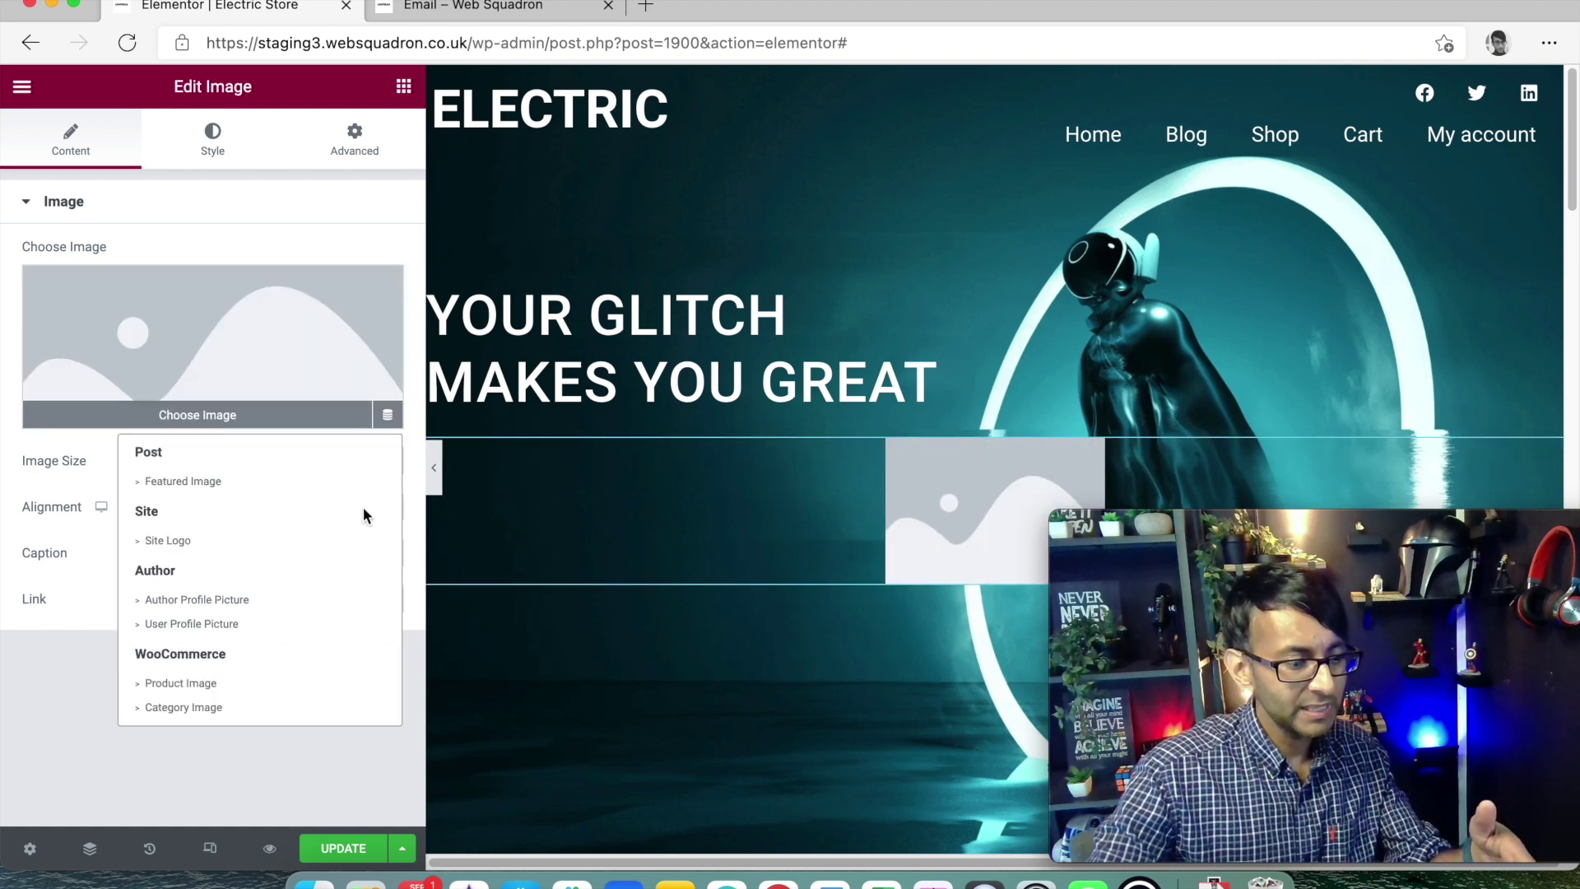
pyautogui.click(253, 691)
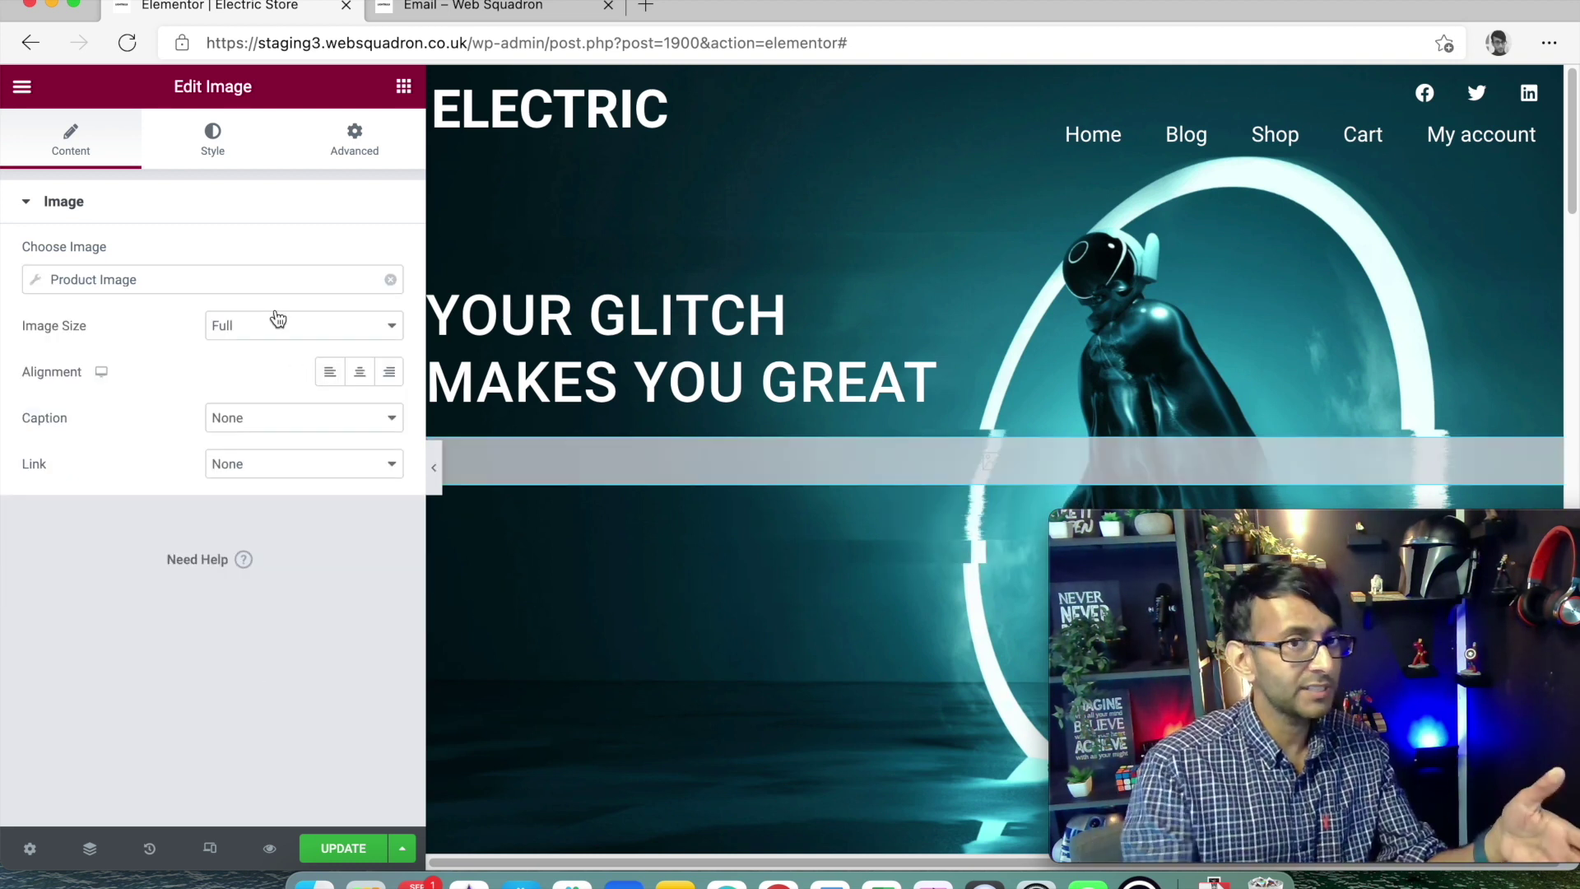
pyautogui.click(34, 279)
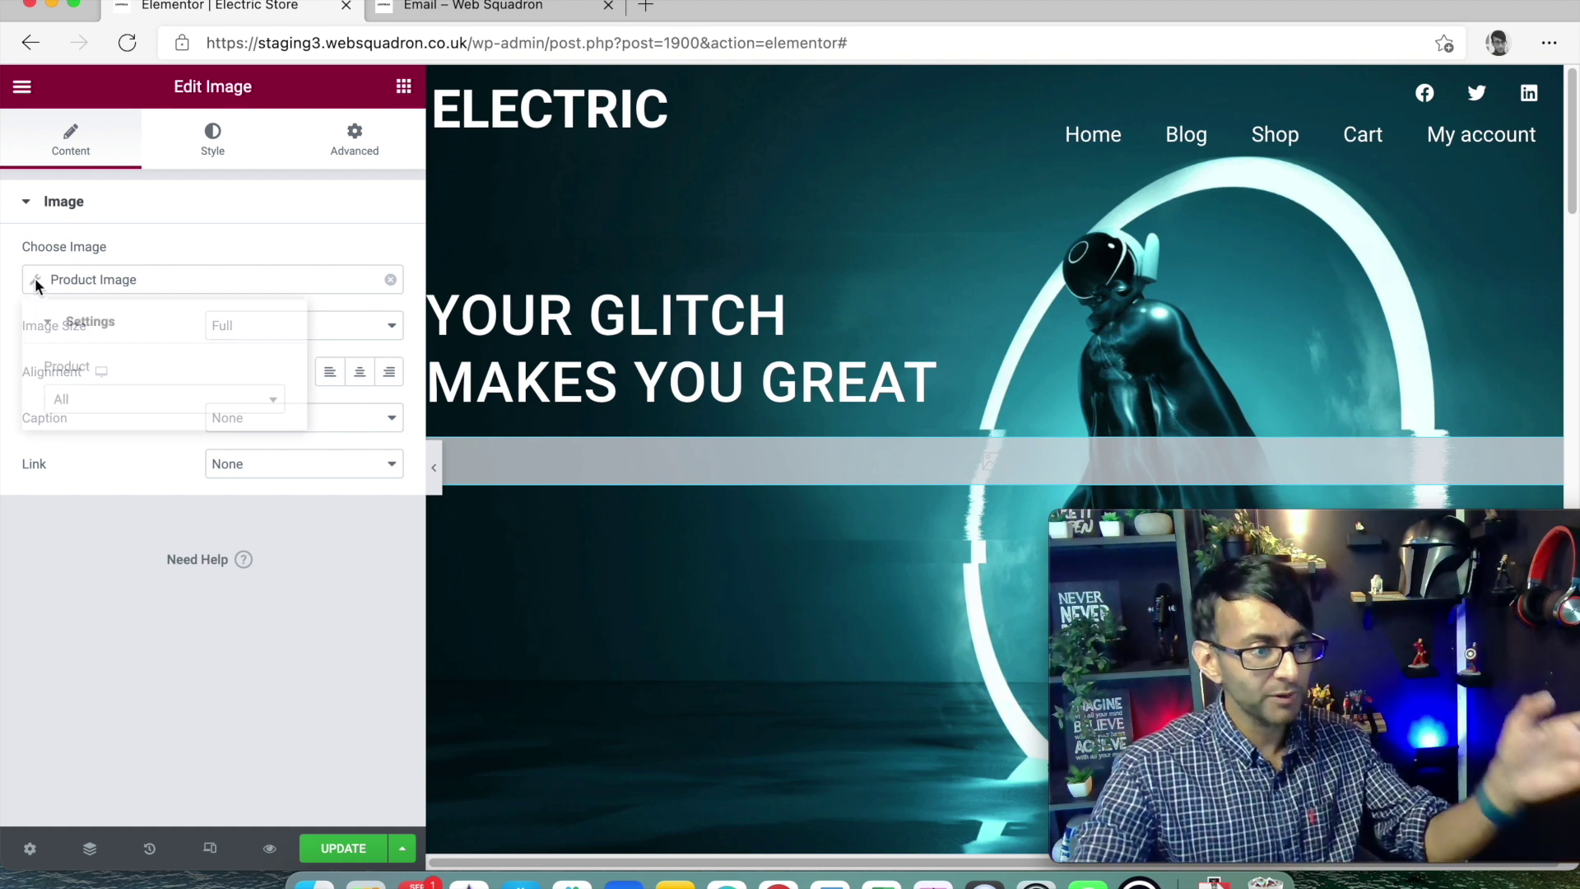
pyautogui.click(177, 406)
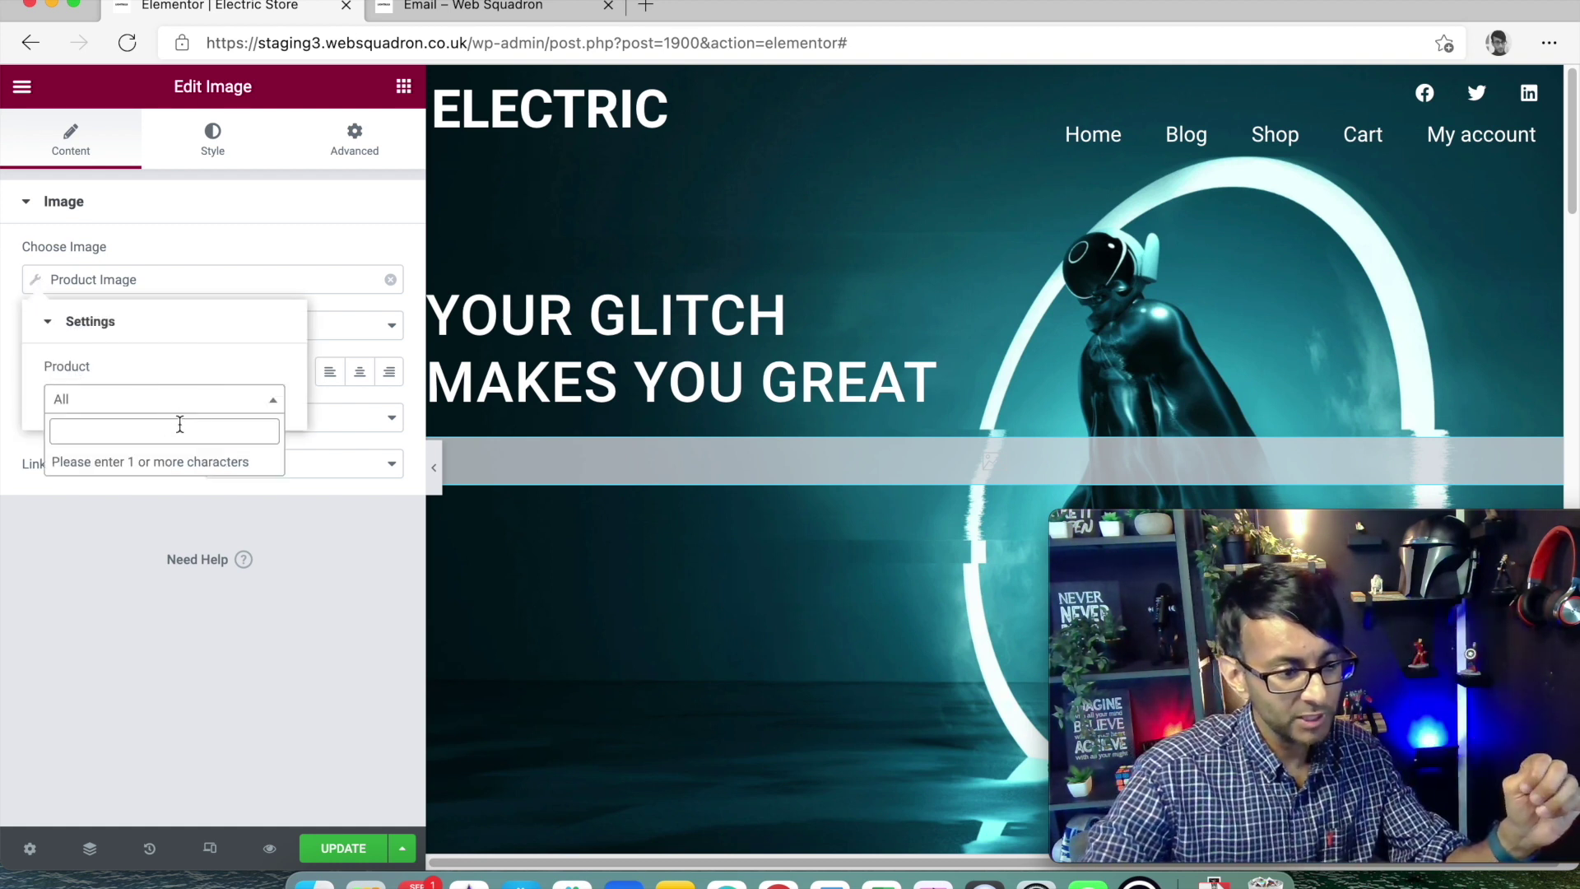
pyautogui.write('woo')
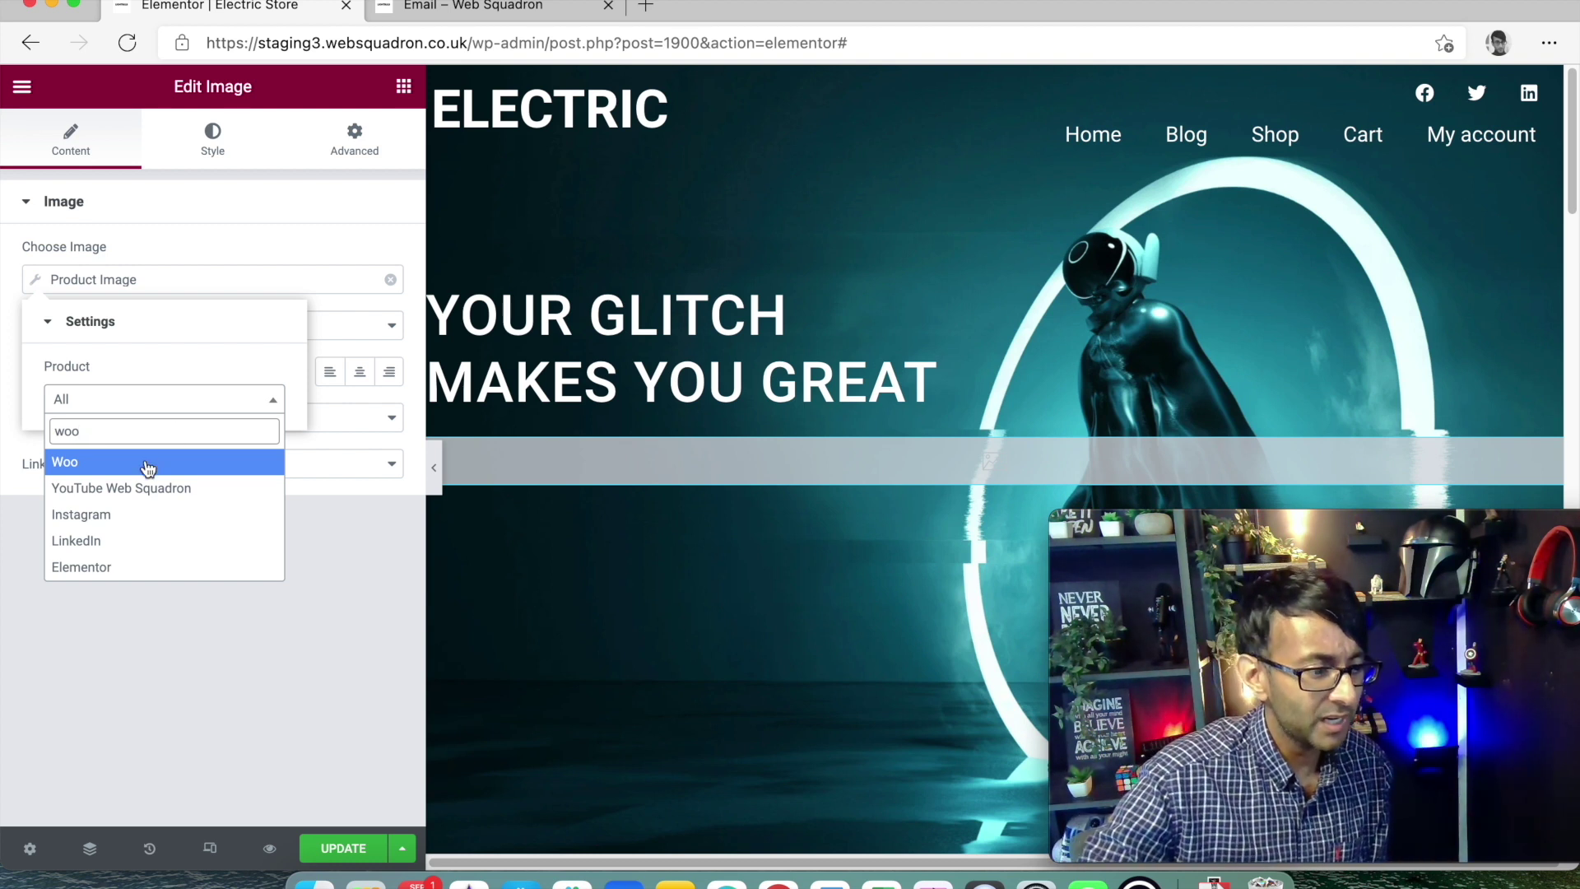
pyautogui.click(132, 567)
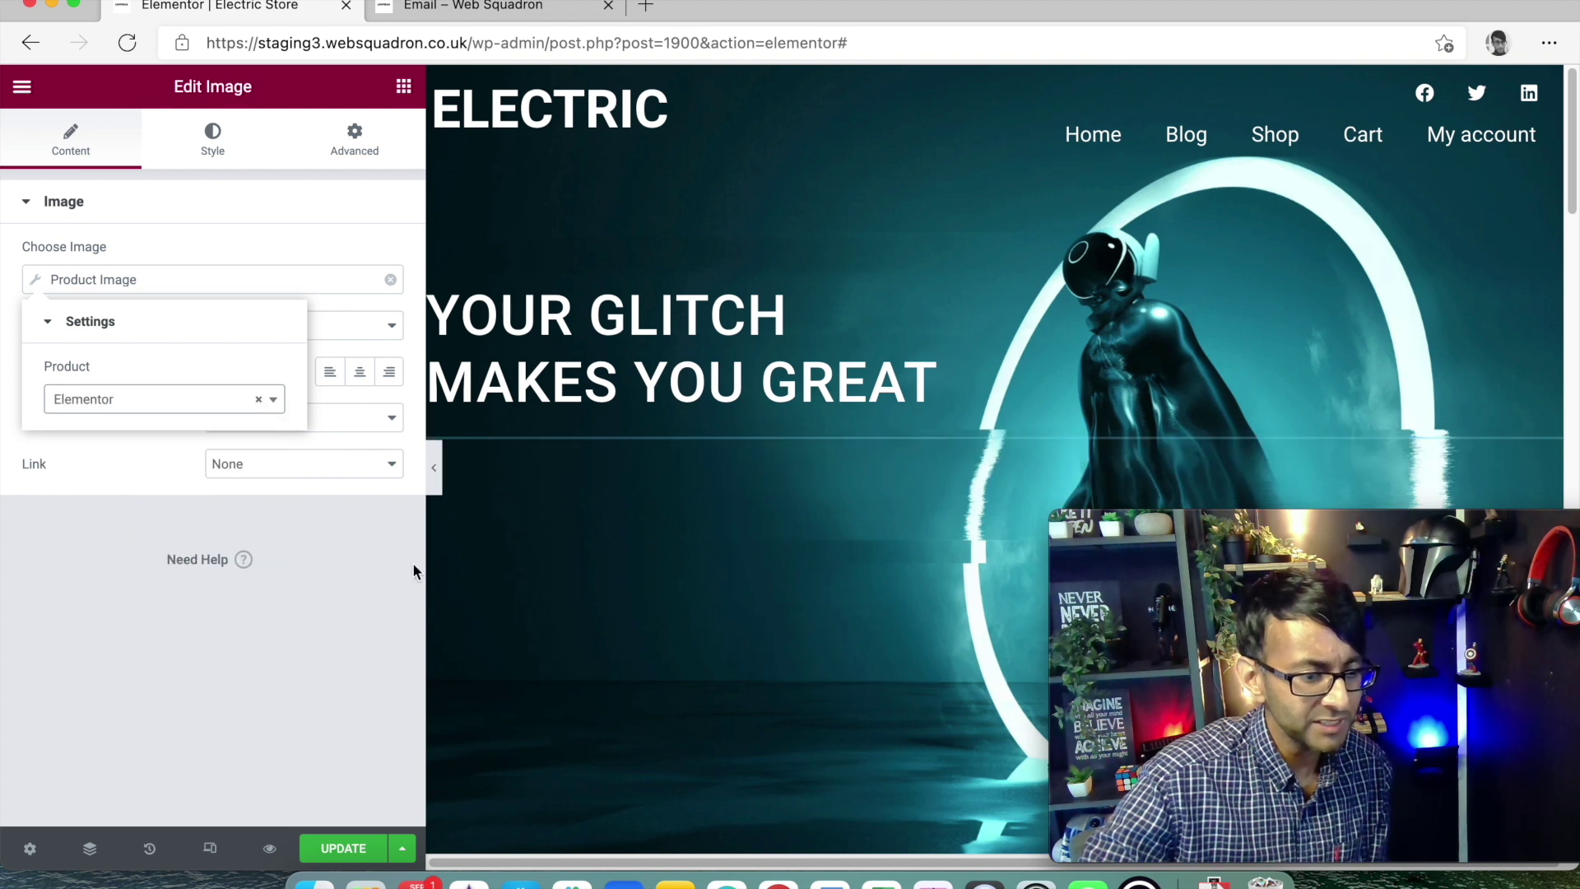
pyautogui.click(362, 849)
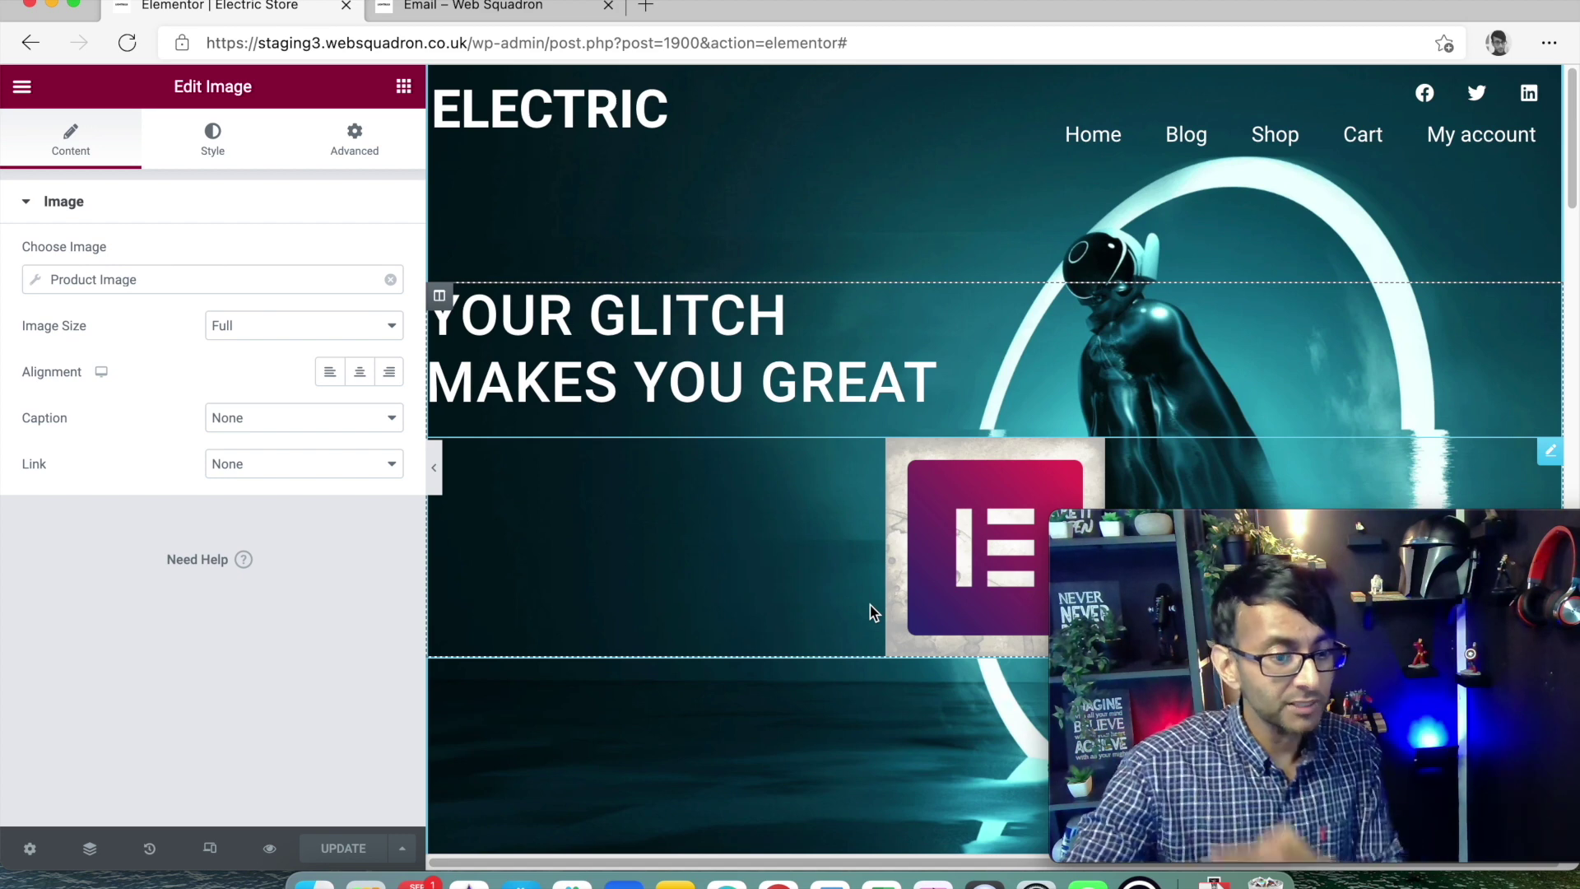
# Left-align the image and move it into the narrowed left column of a new two-column Inner Section.
pyautogui.click(329, 372)
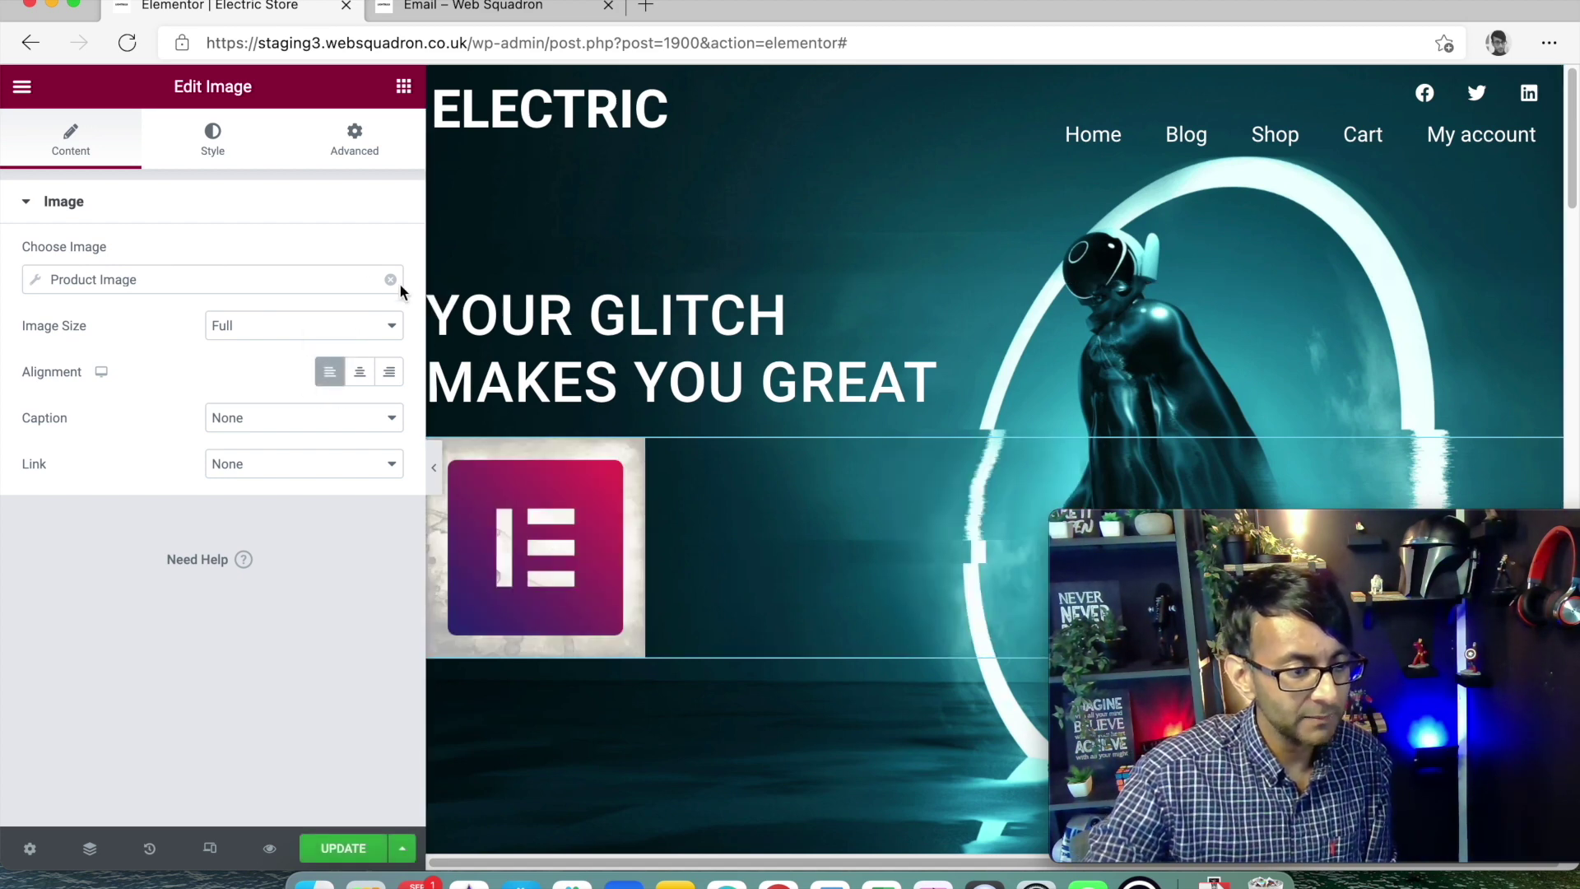
pyautogui.click(403, 86)
pyautogui.moveTo(109, 296); pyautogui.dragTo(642, 415)
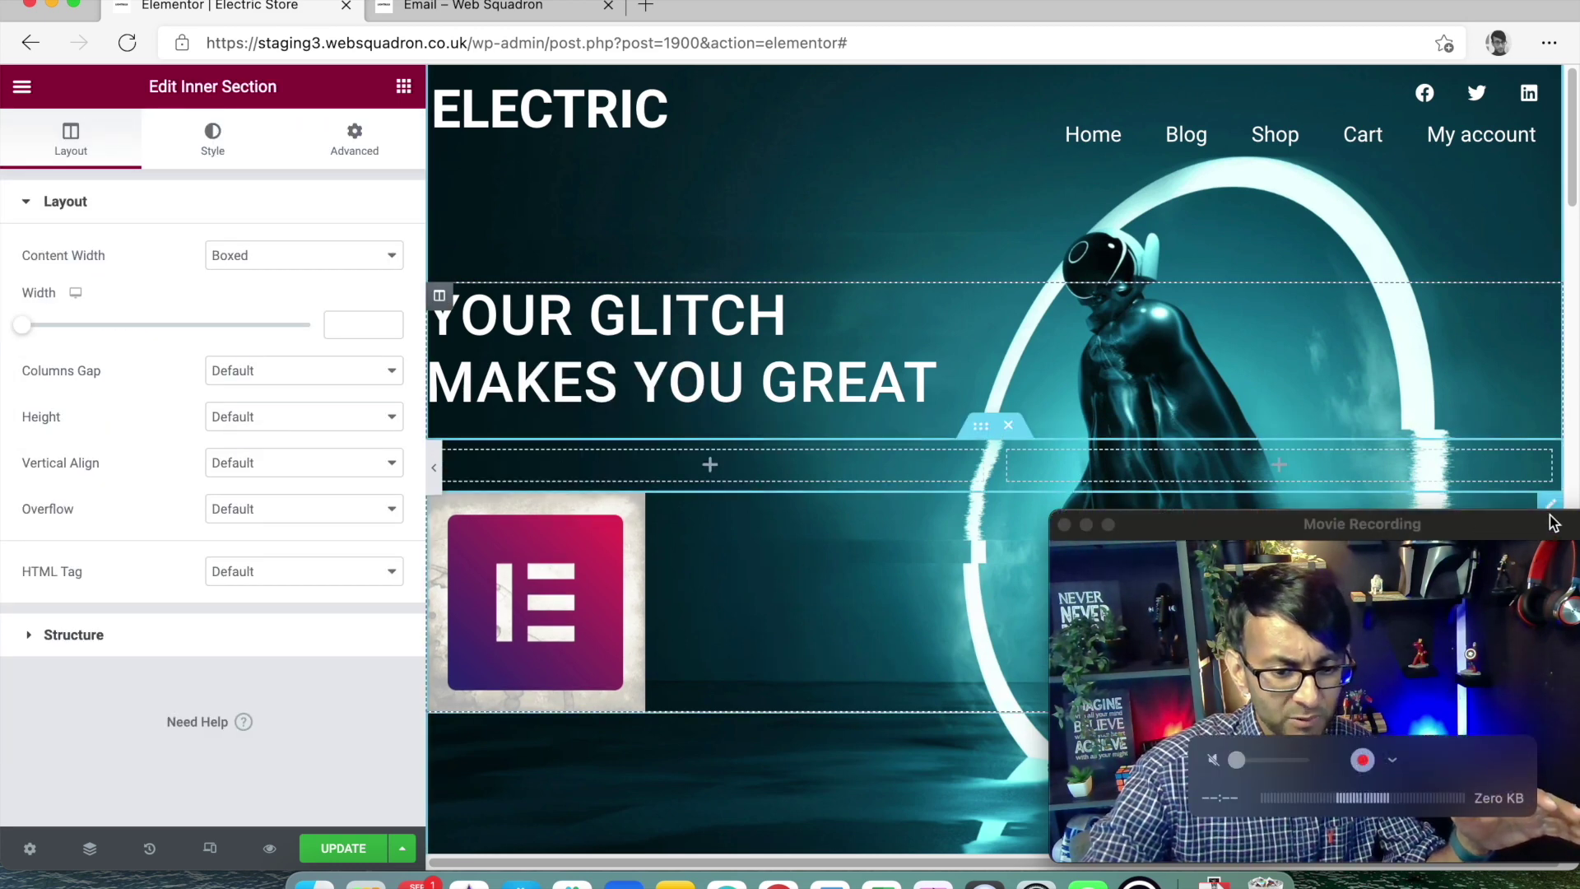
pyautogui.moveTo(1020, 518); pyautogui.dragTo(765, 460)
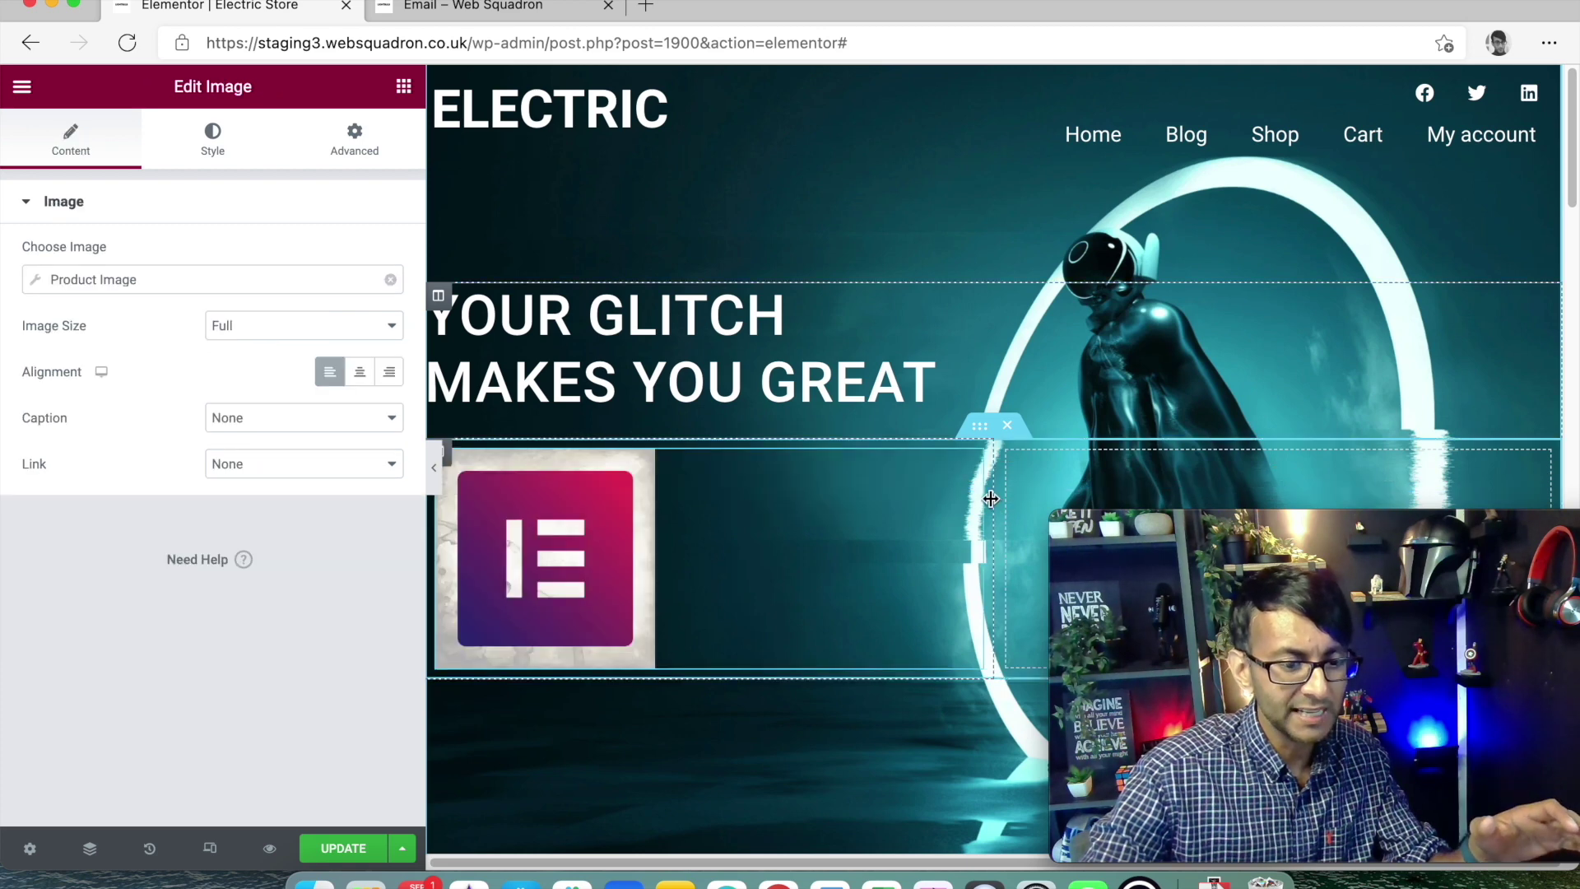
pyautogui.moveTo(991, 498); pyautogui.dragTo(714, 489)
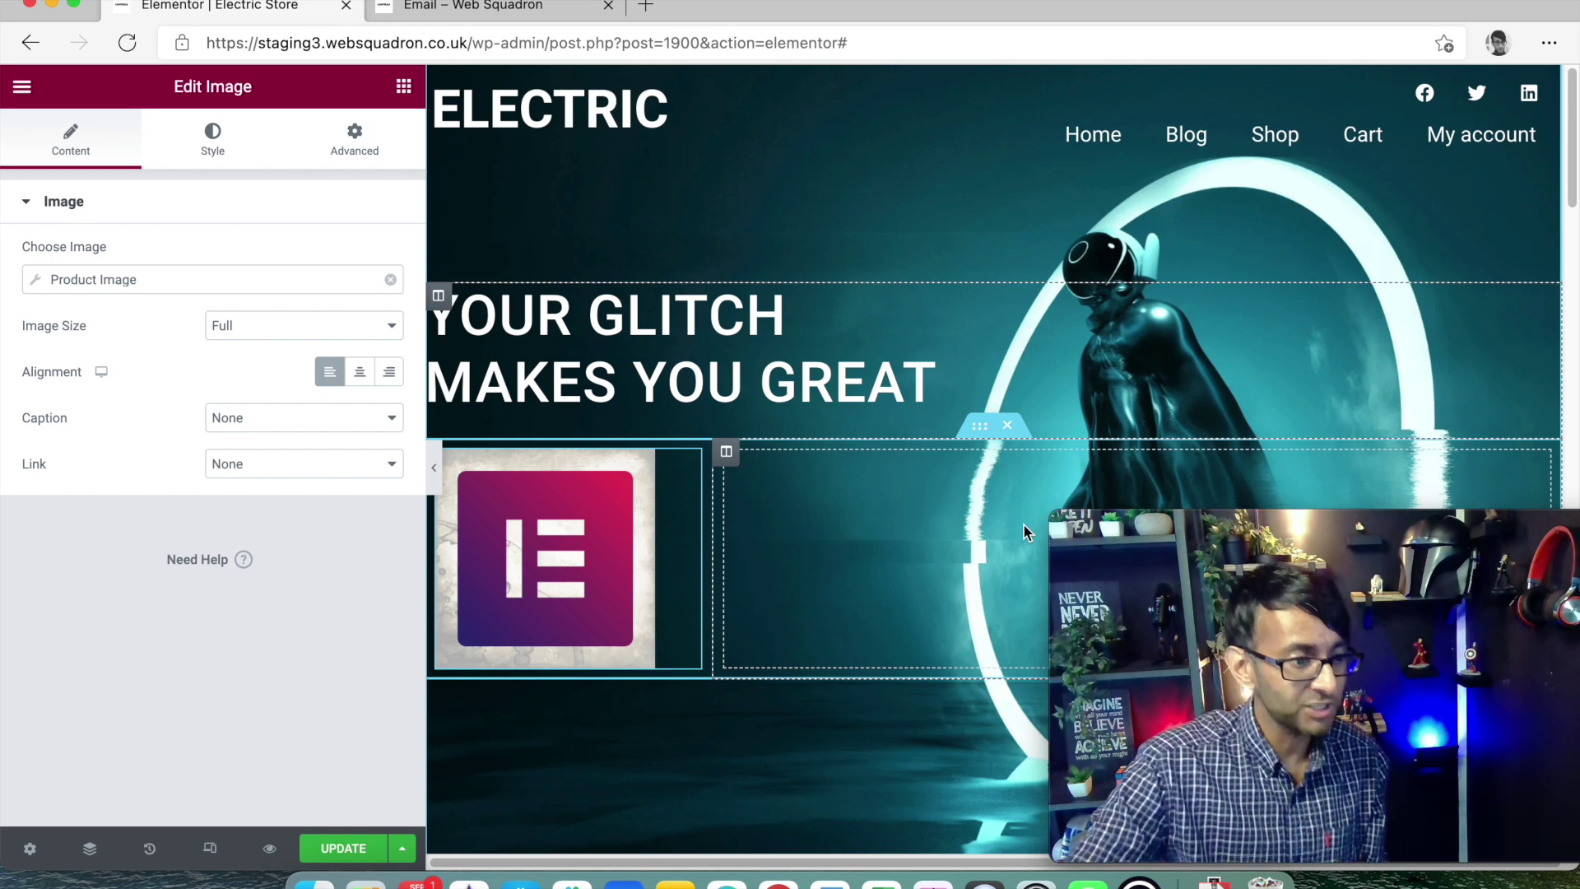
pyautogui.click(403, 89)
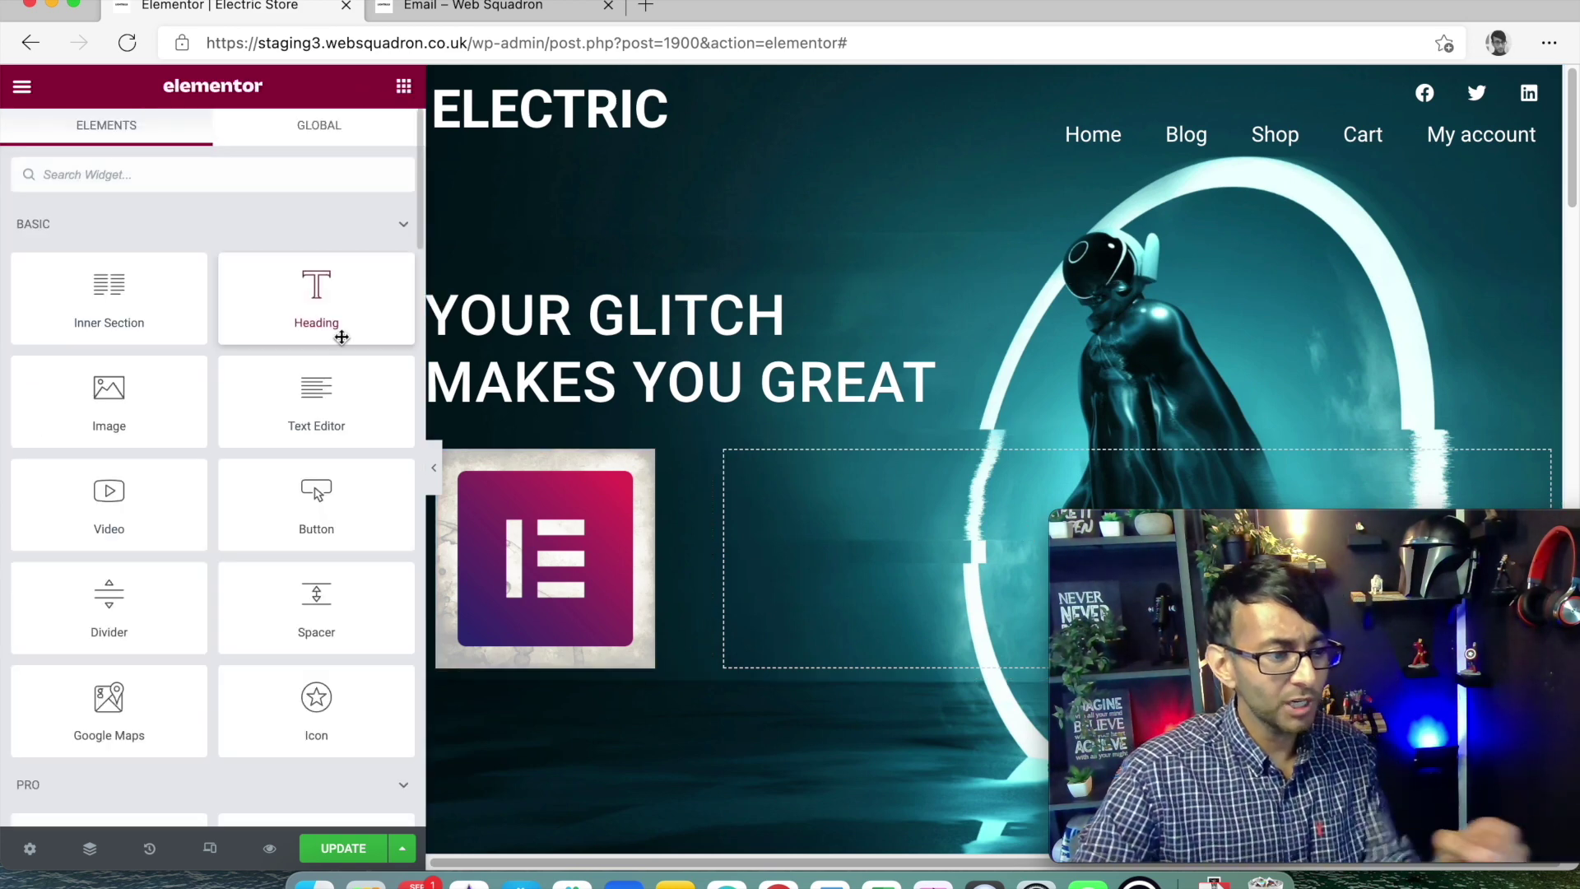
# Add a Text Editor to the right column with global White colour, 23 px size, weight 500.
pyautogui.moveTo(317, 412); pyautogui.dragTo(898, 544)
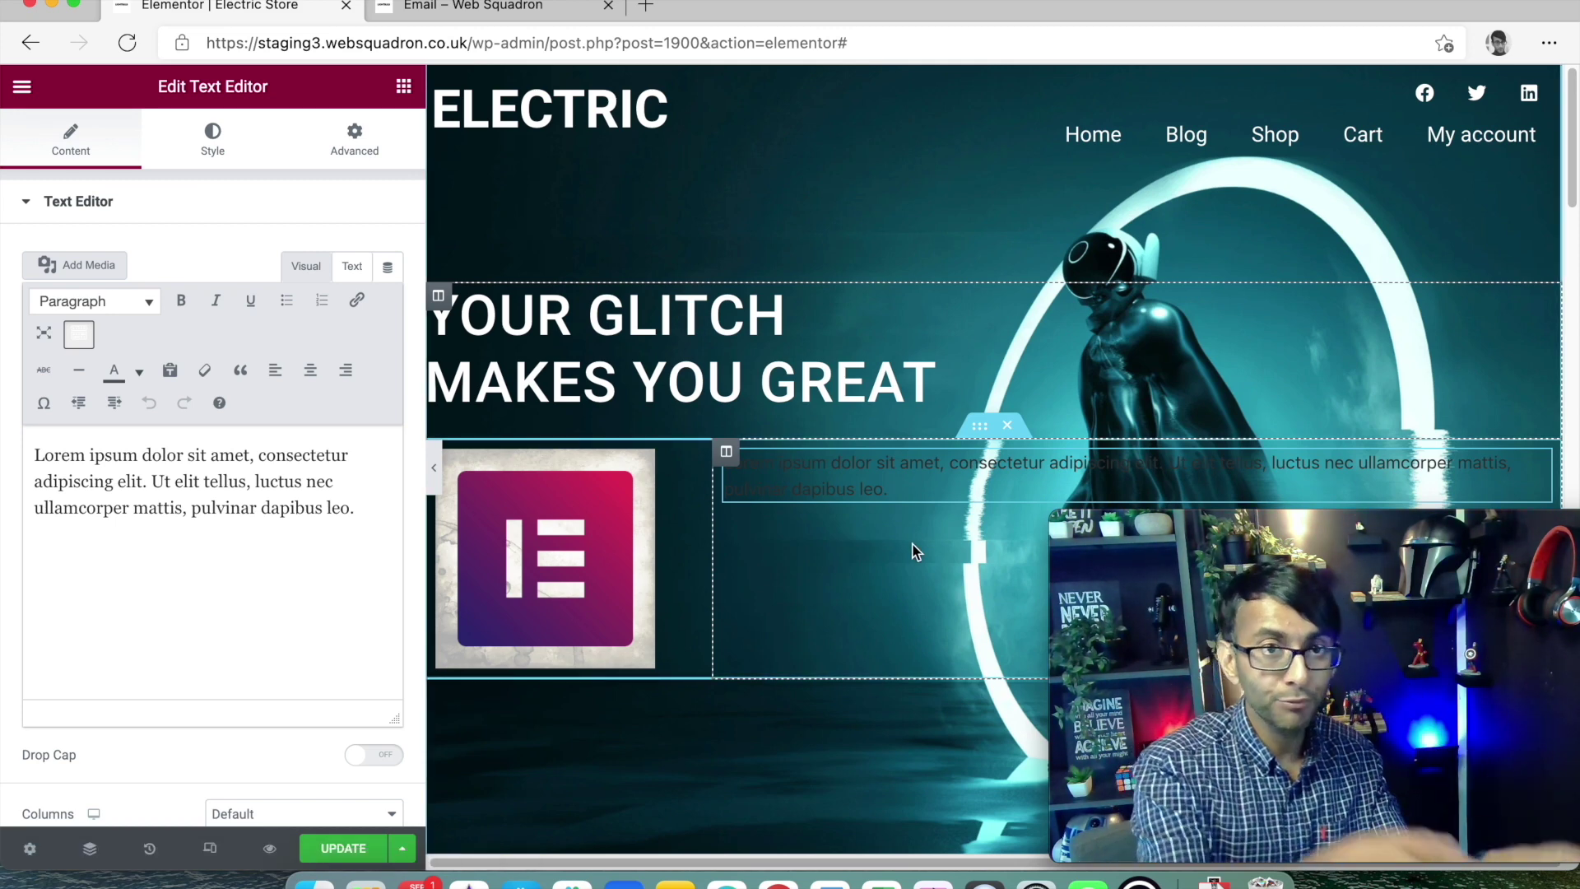
pyautogui.click(220, 146)
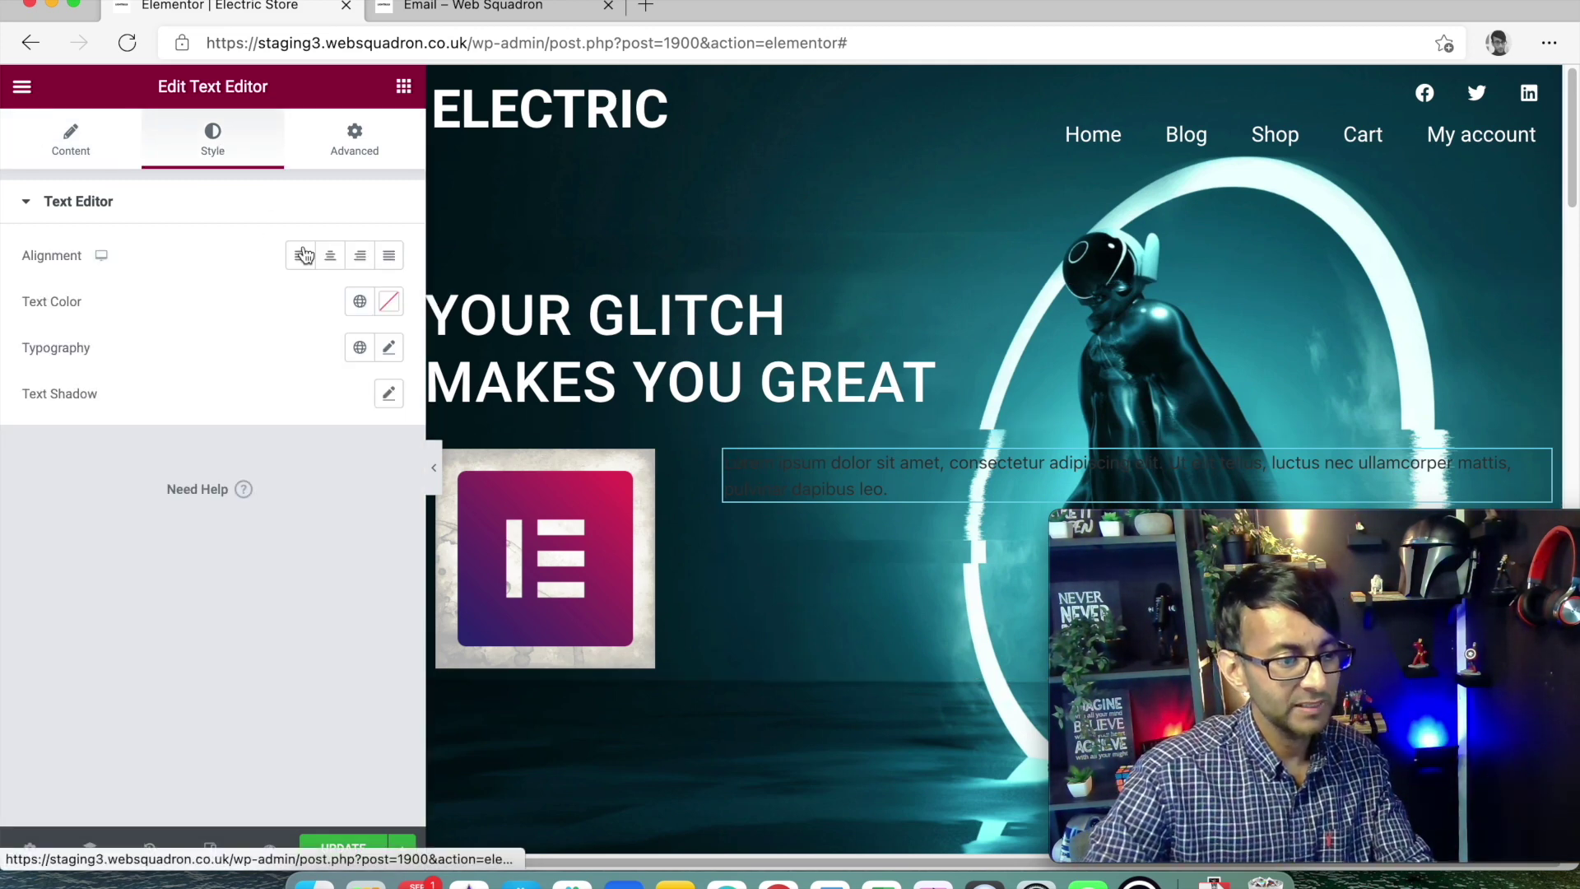
pyautogui.click(360, 301)
pyautogui.click(231, 556)
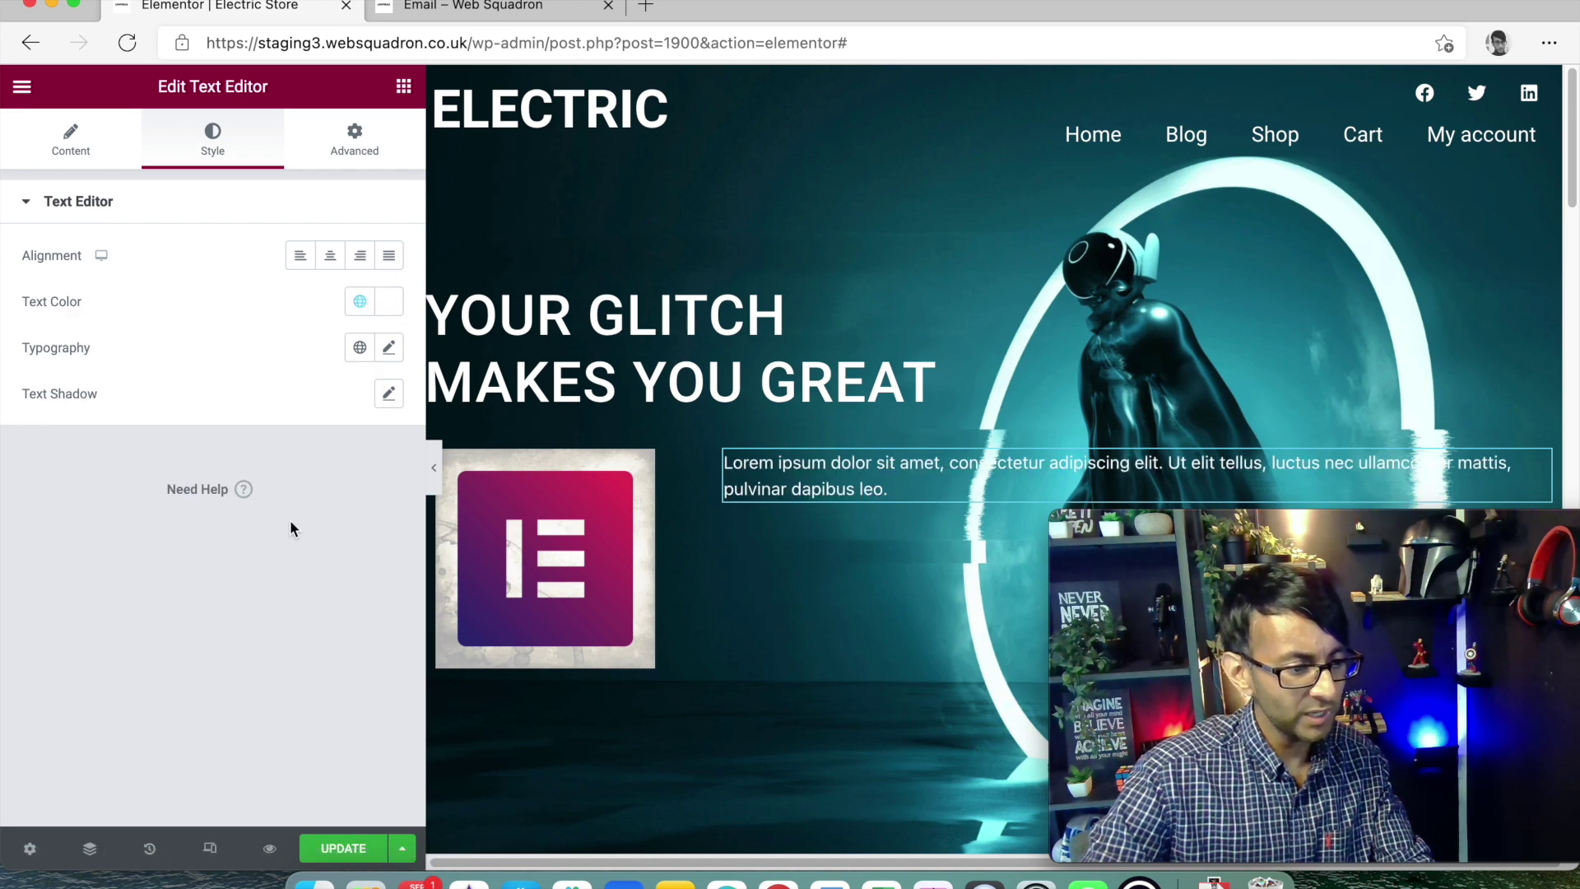
pyautogui.click(390, 348)
pyautogui.moveTo(56, 527); pyautogui.dragTo(80, 529)
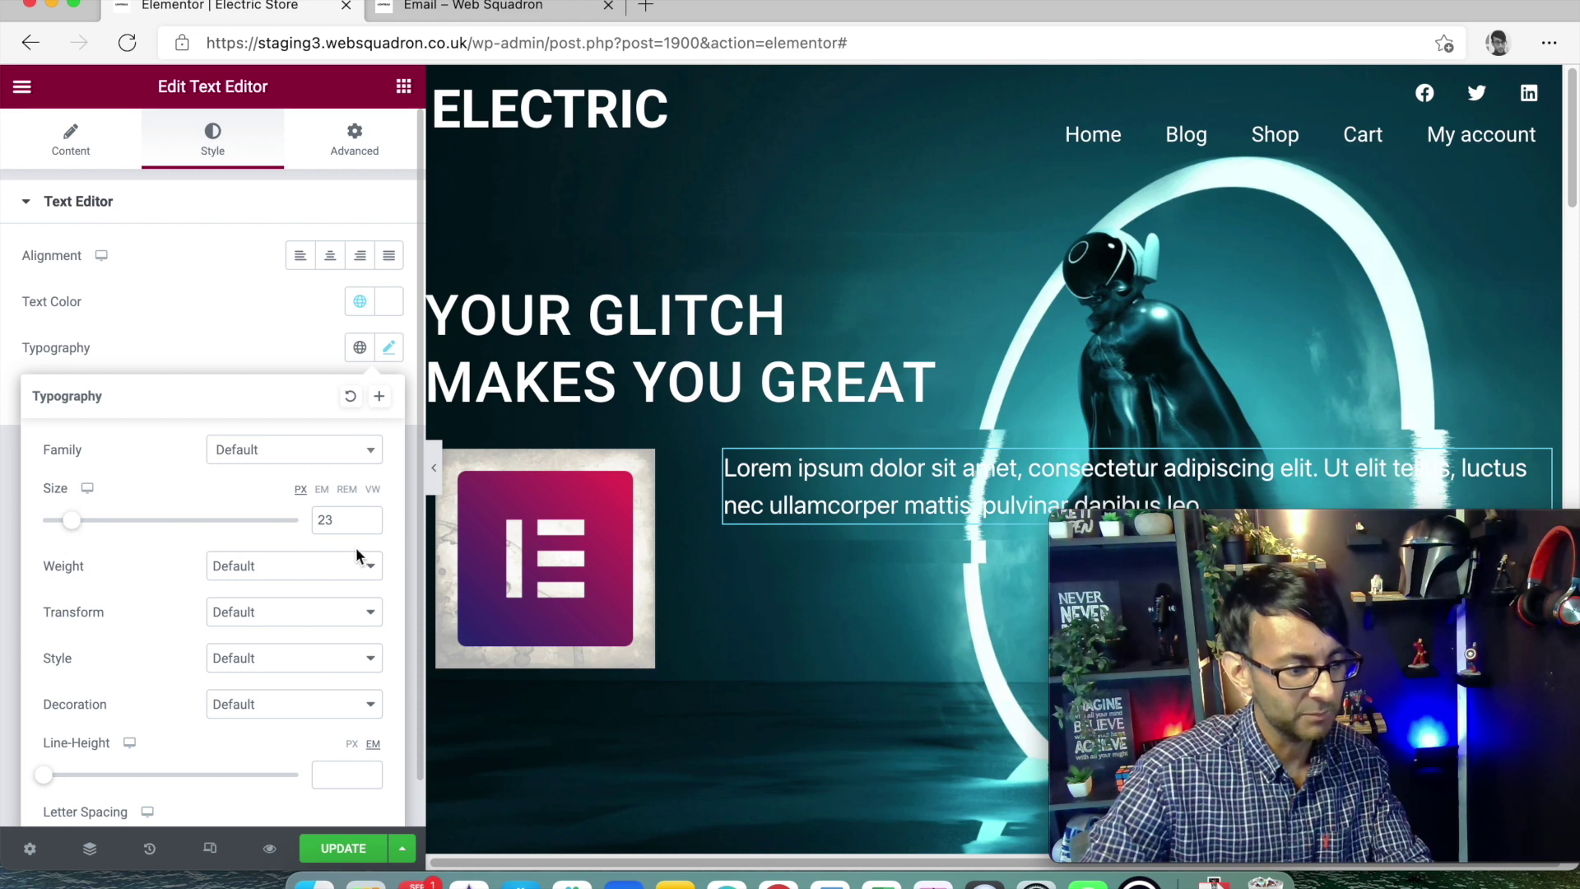
pyautogui.click(346, 566)
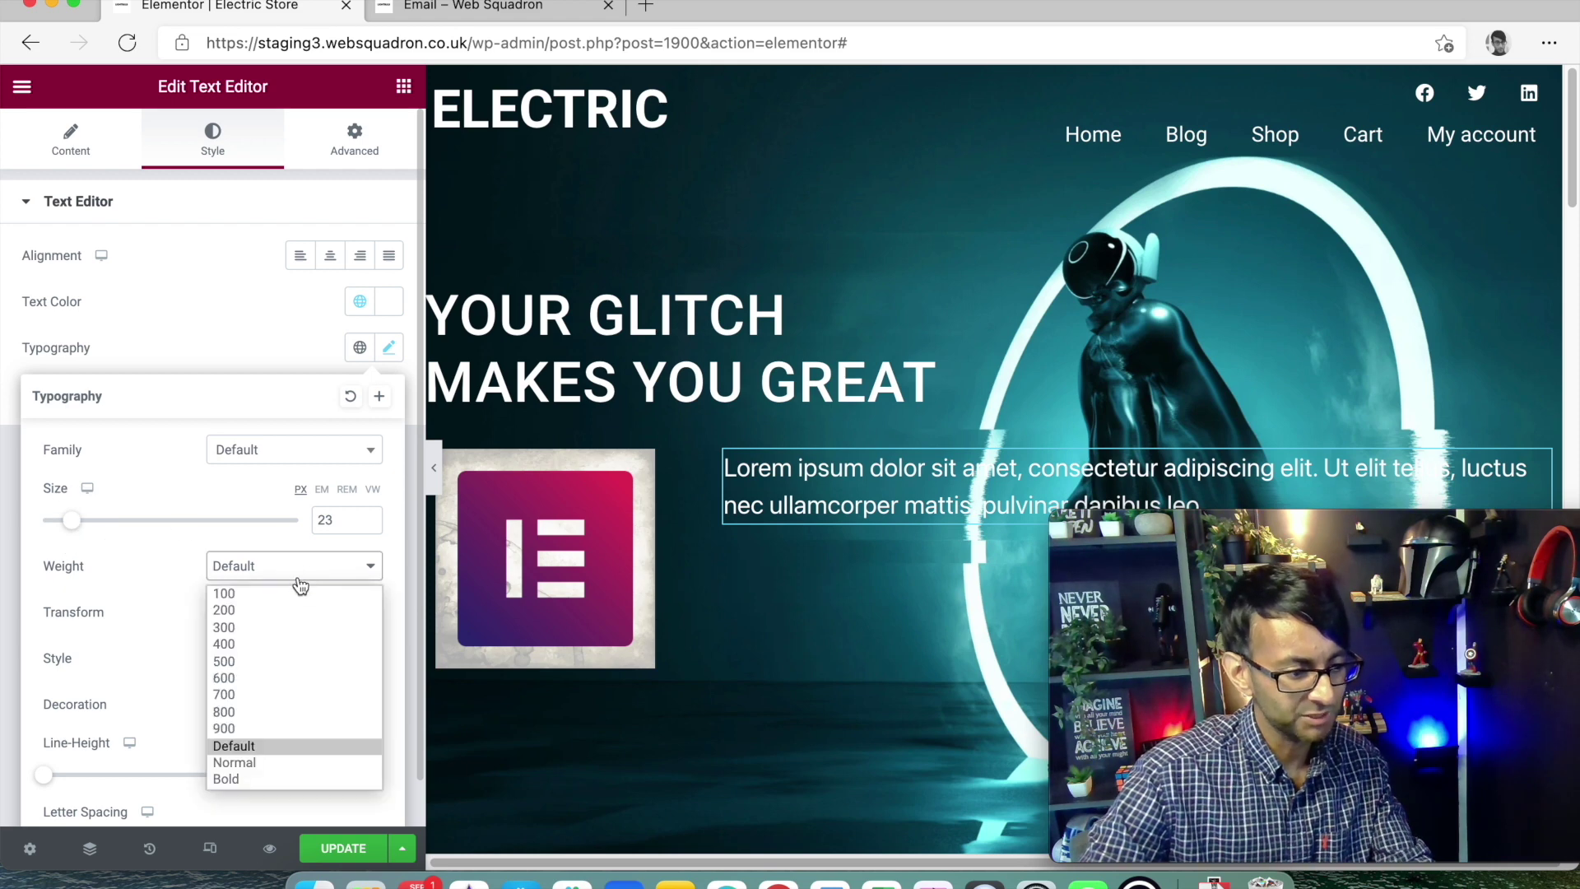
pyautogui.click(264, 660)
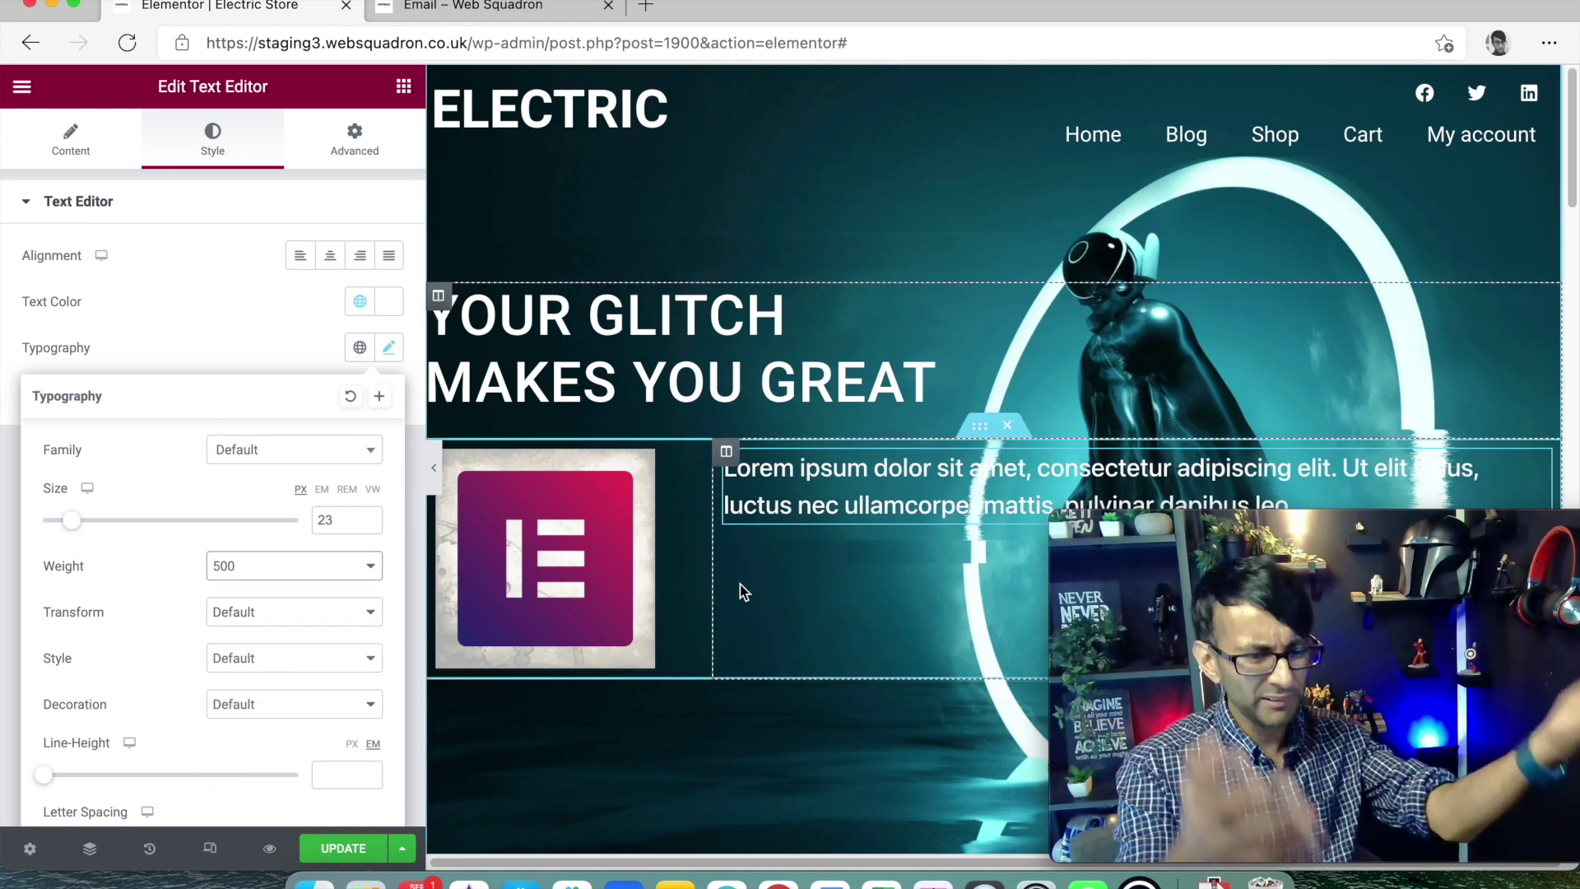
pyautogui.click(239, 305)
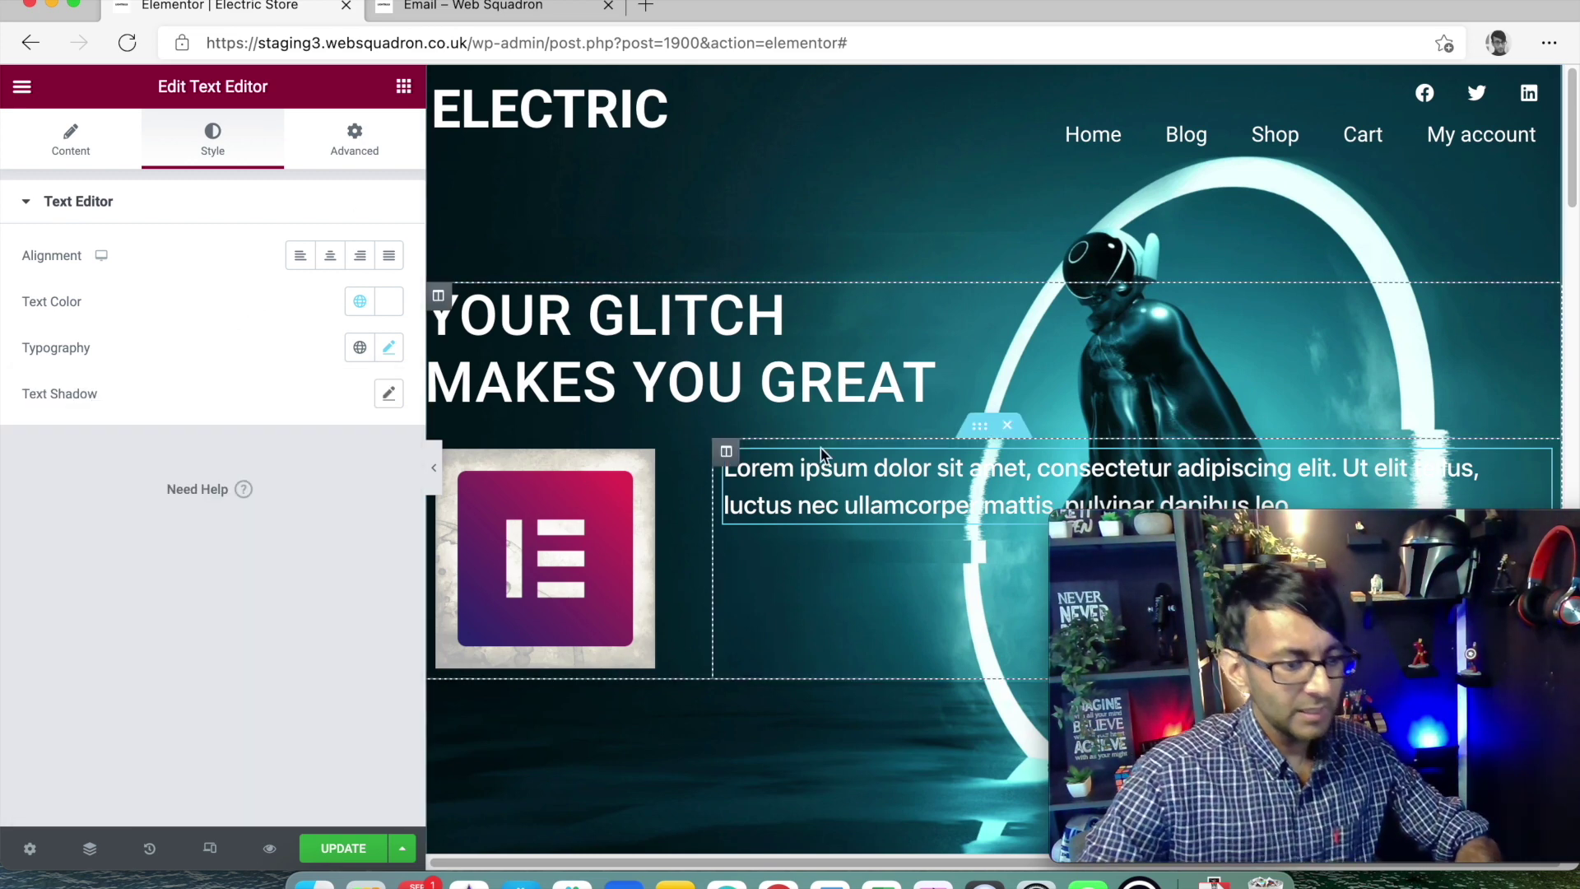
# Bind the text block to the Woo product's dynamic Product Price, showing £2.99.
pyautogui.click(83, 152)
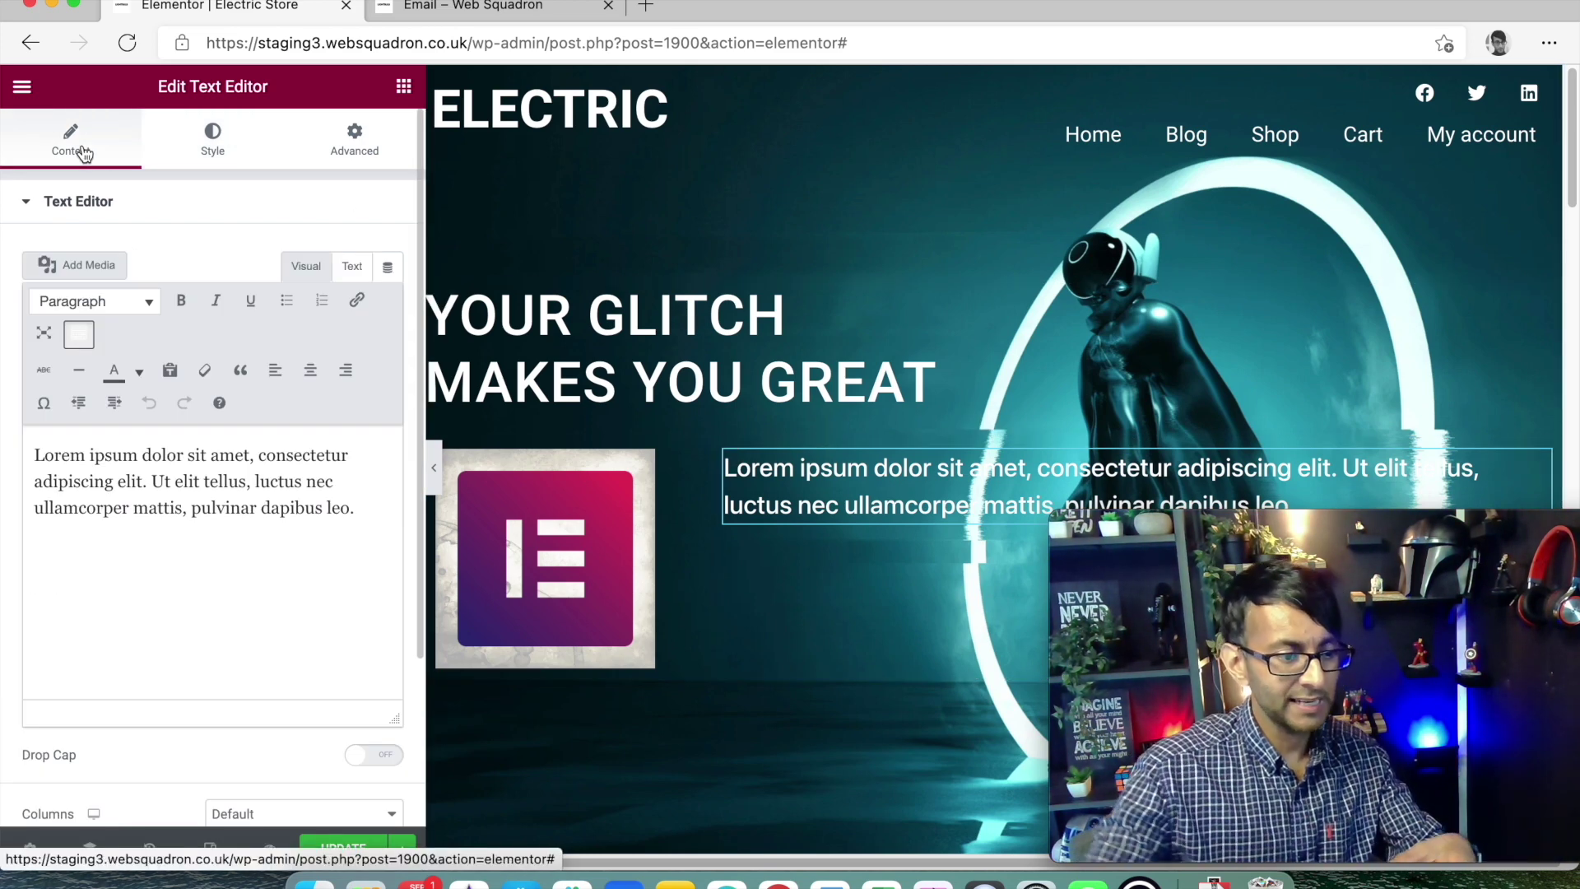
pyautogui.click(389, 272)
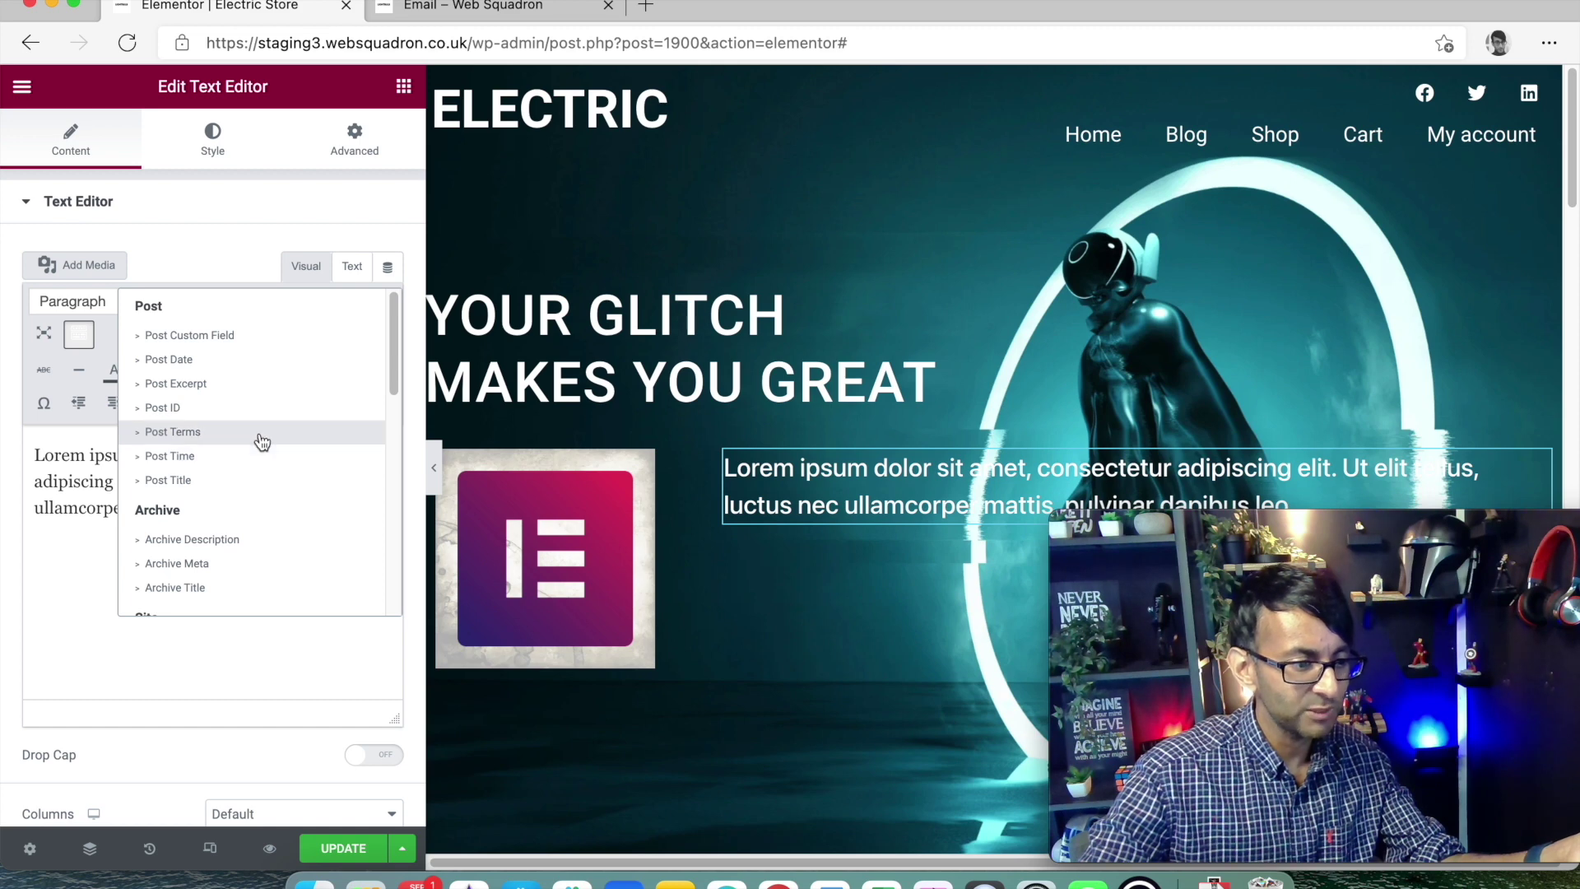
pyautogui.scroll(-1, 271, 464)
pyautogui.scroll(-1, 272, 460)
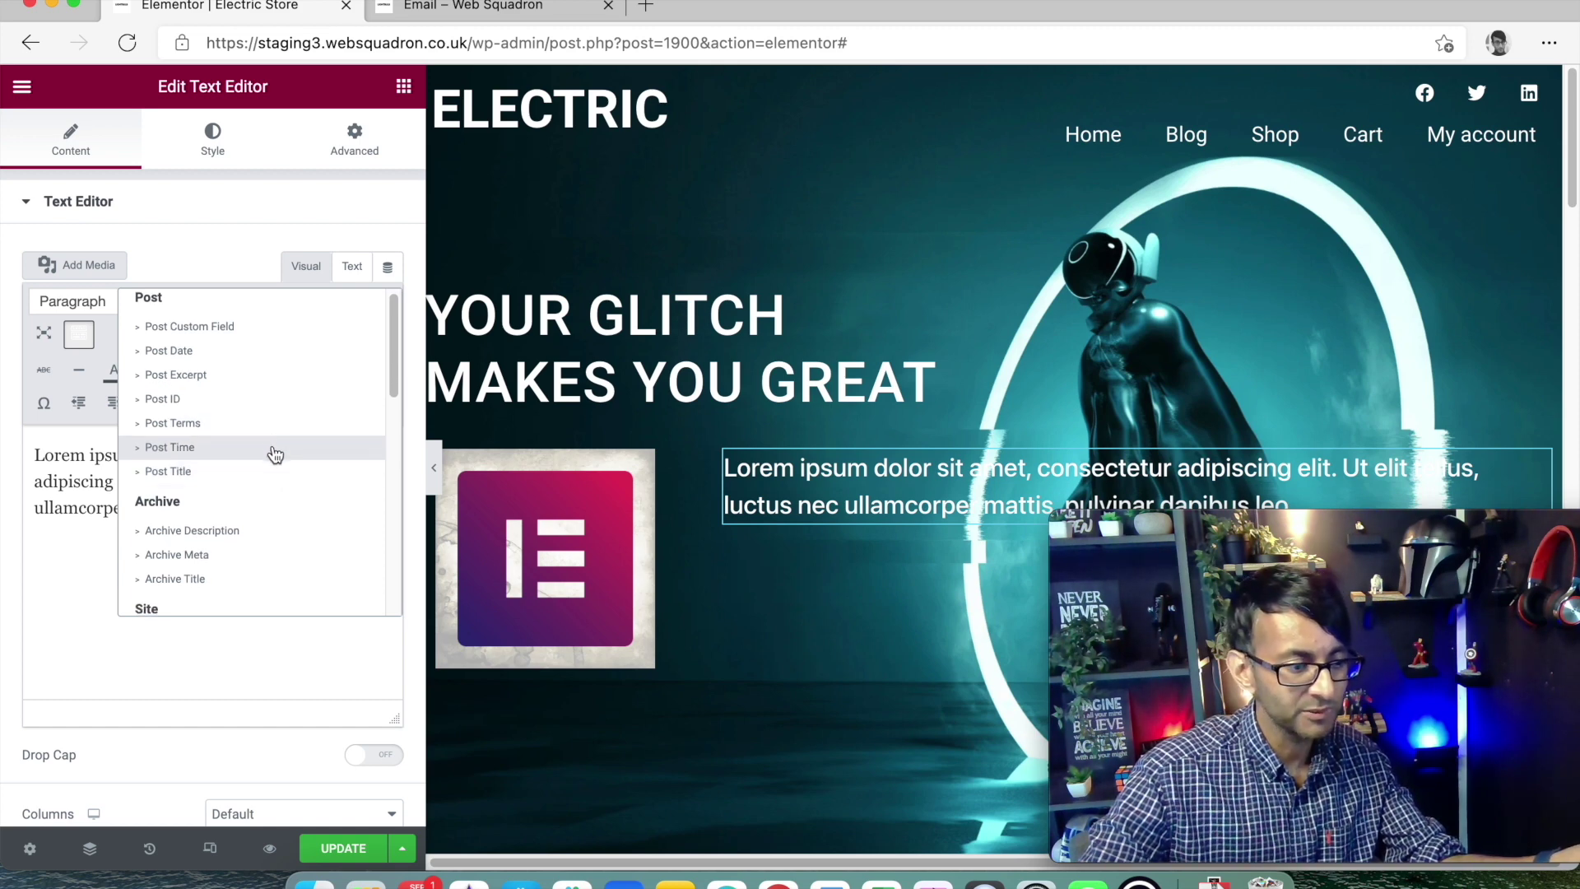
pyautogui.scroll(-10, 282, 497)
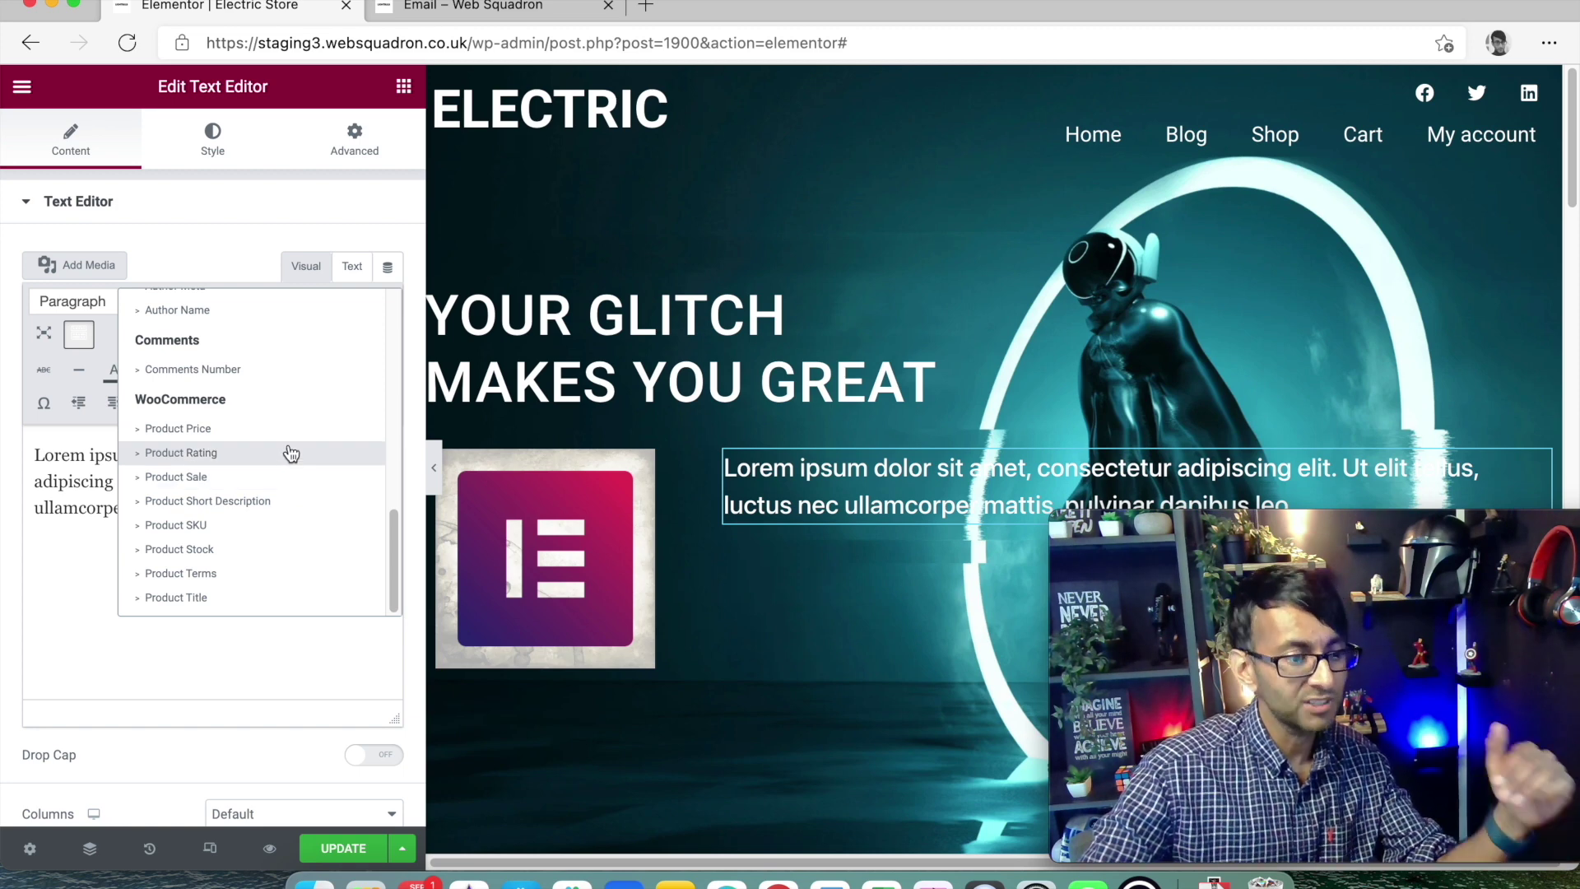
pyautogui.click(297, 430)
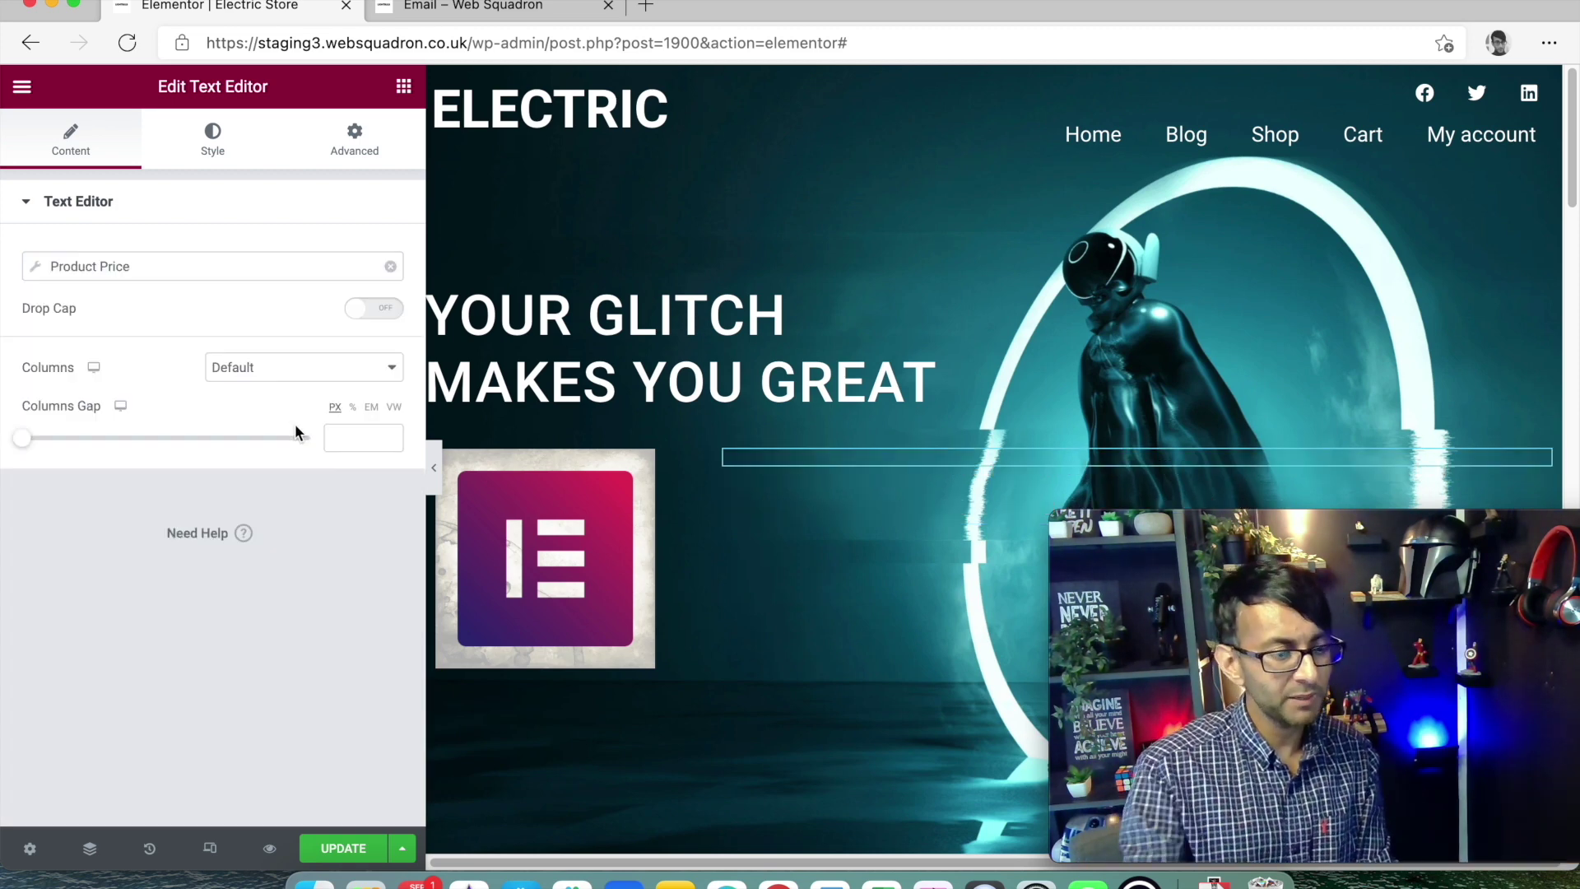
pyautogui.click(36, 269)
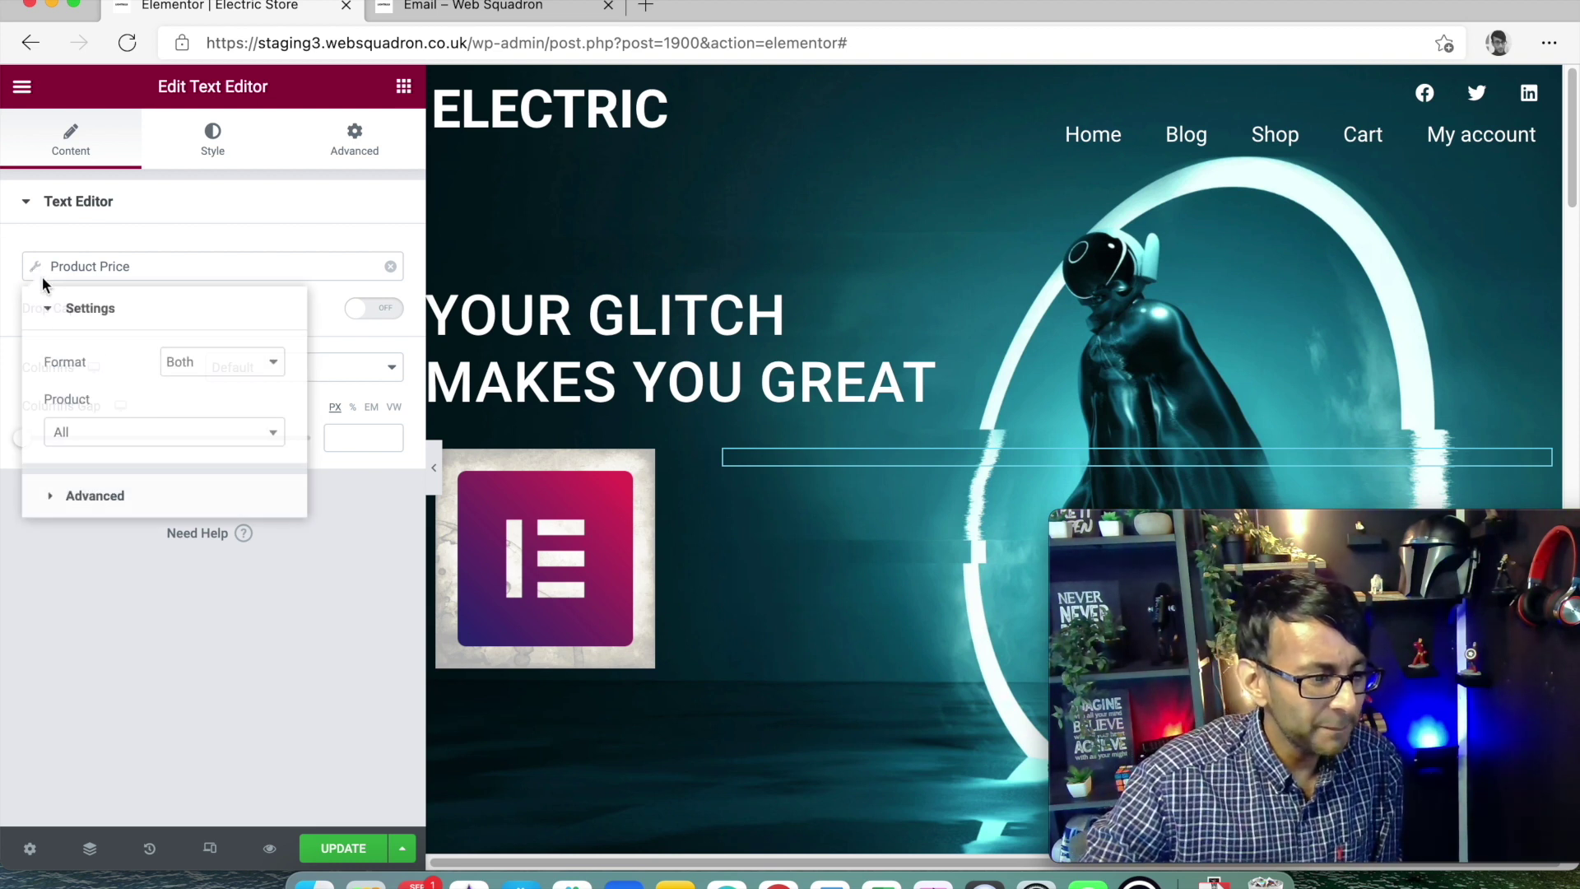
pyautogui.click(121, 445)
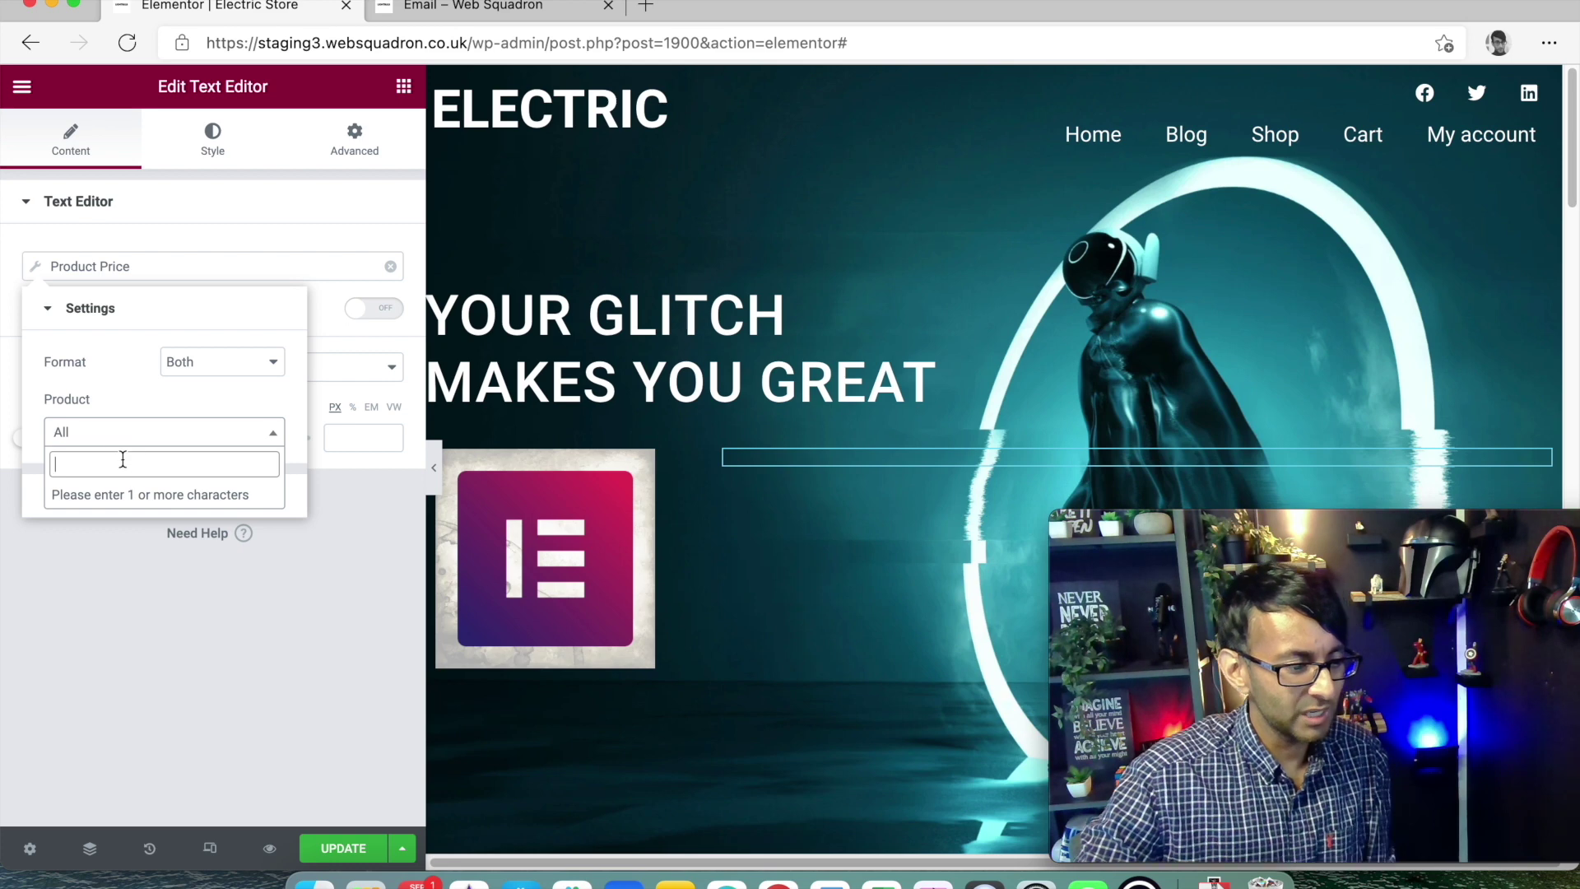
pyautogui.write('woo')
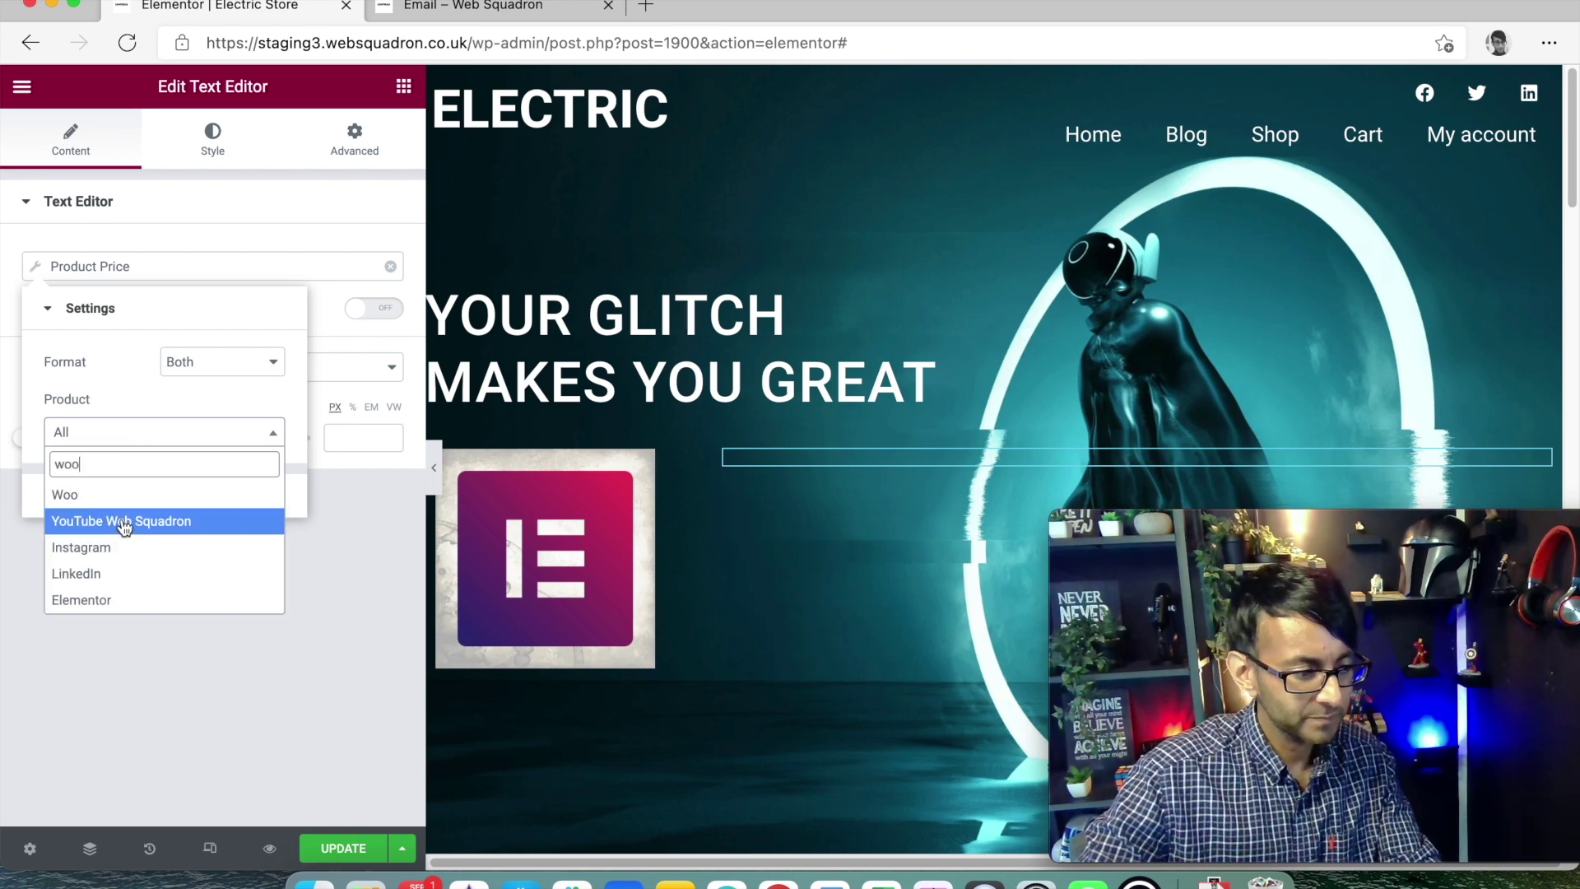
pyautogui.click(128, 495)
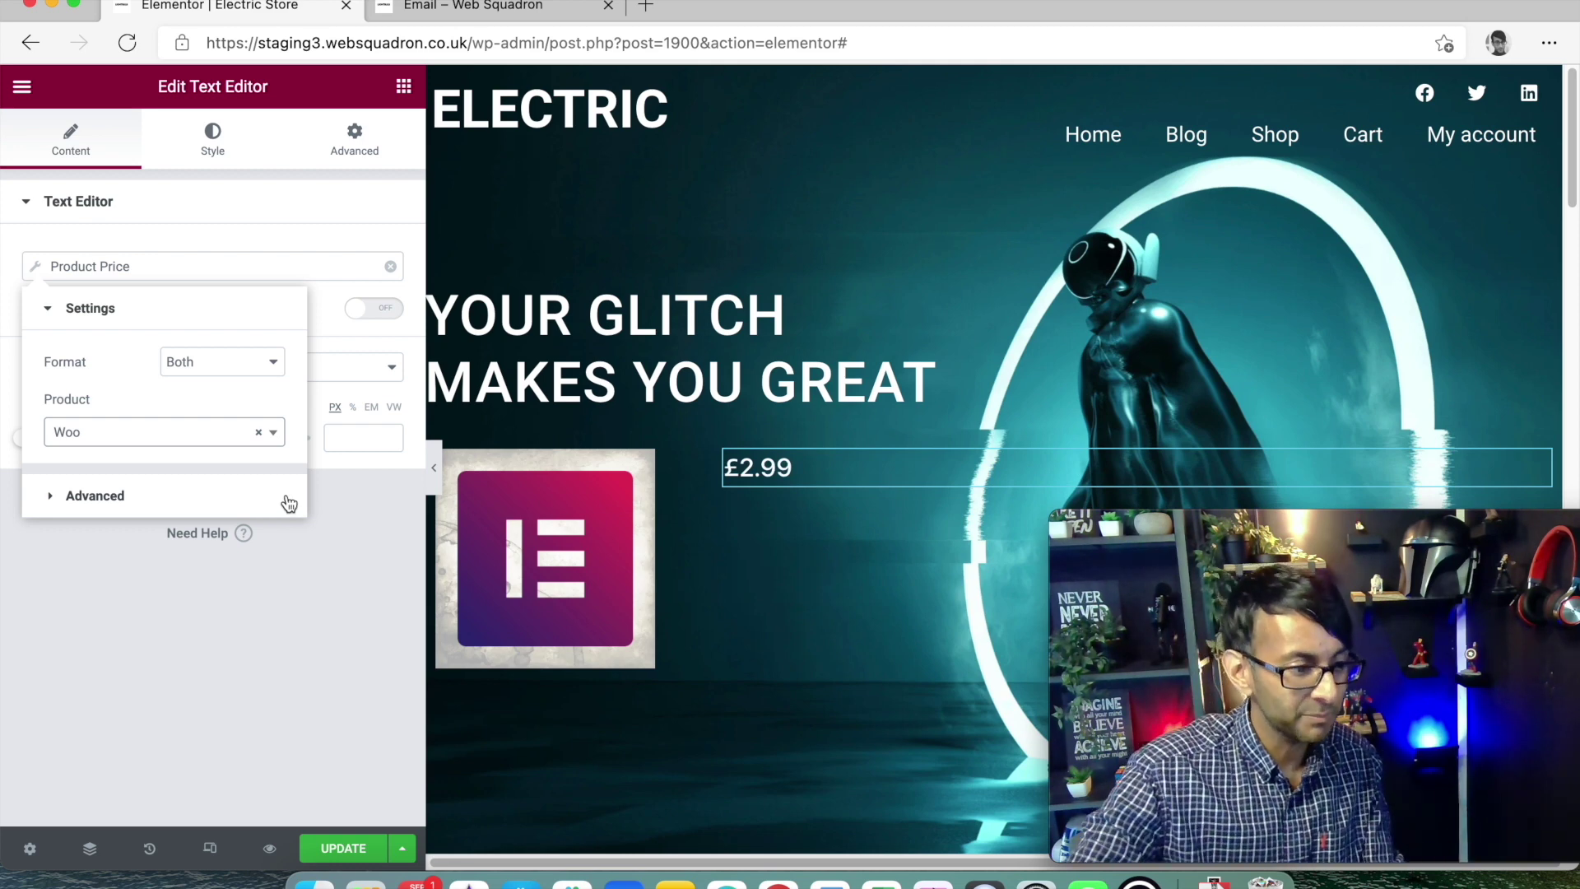
# Swap the price for the Elementor product's dynamic Short Description, then duplicate the text block.
pyautogui.click(91, 285)
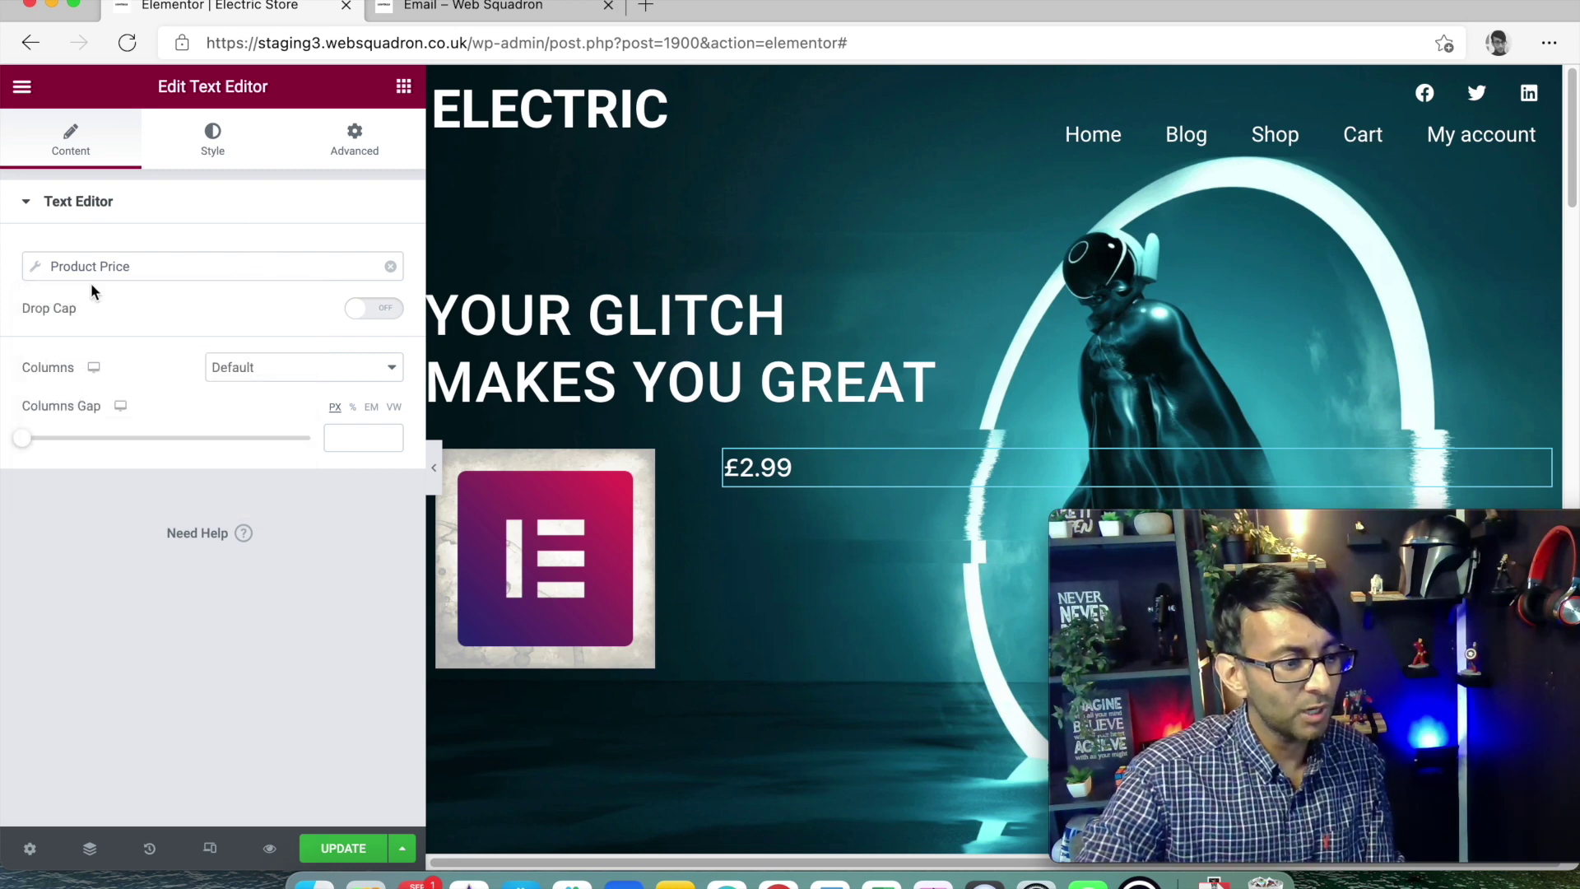
pyautogui.click(390, 267)
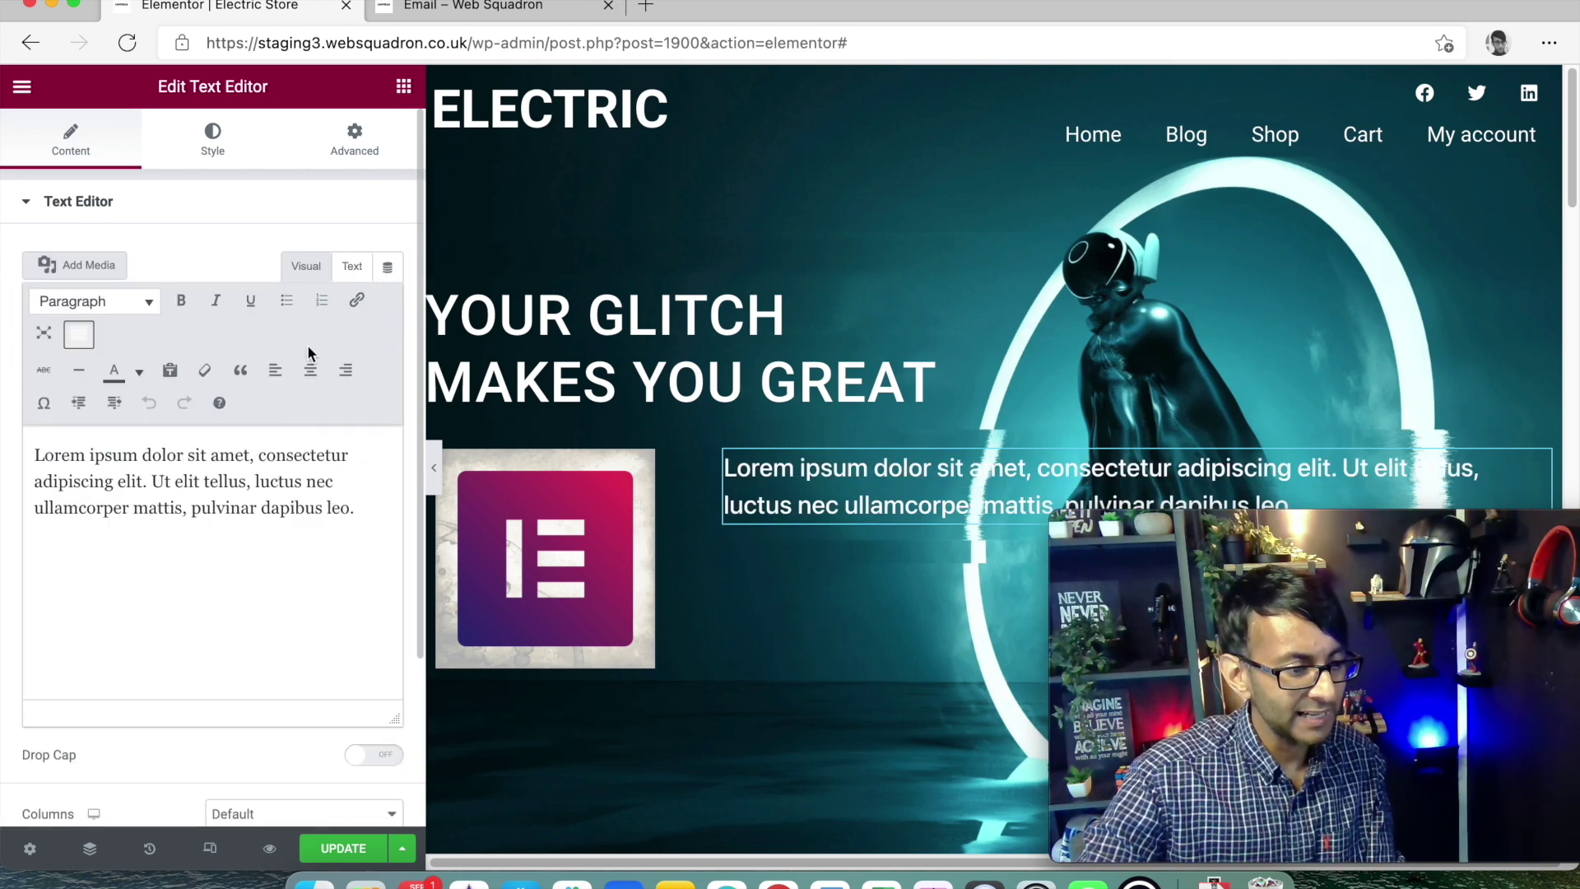
pyautogui.click(387, 267)
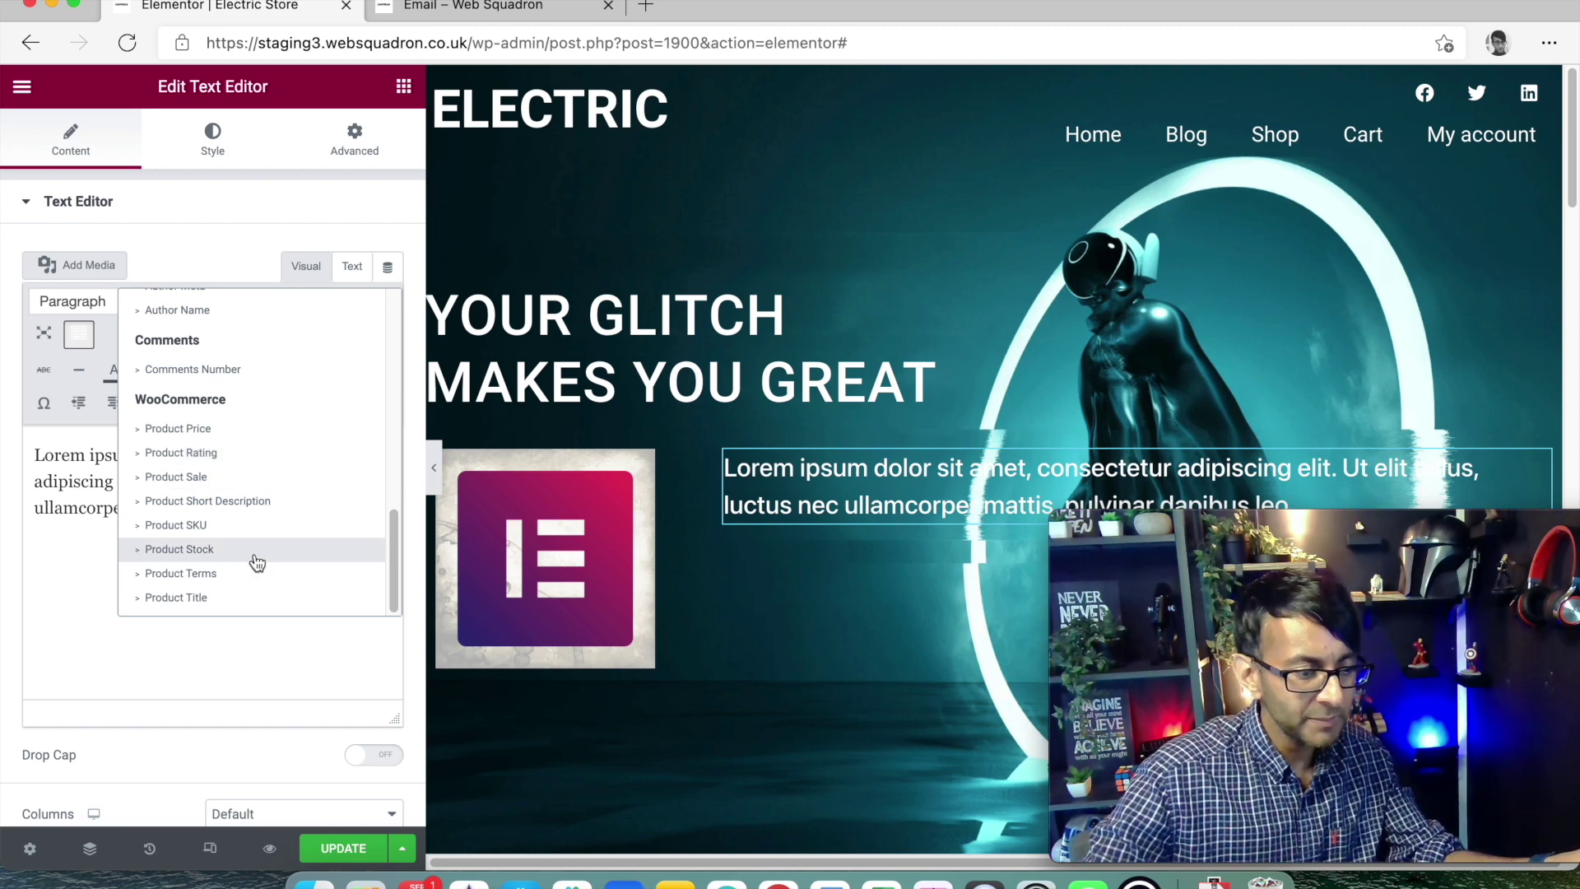
pyautogui.click(282, 509)
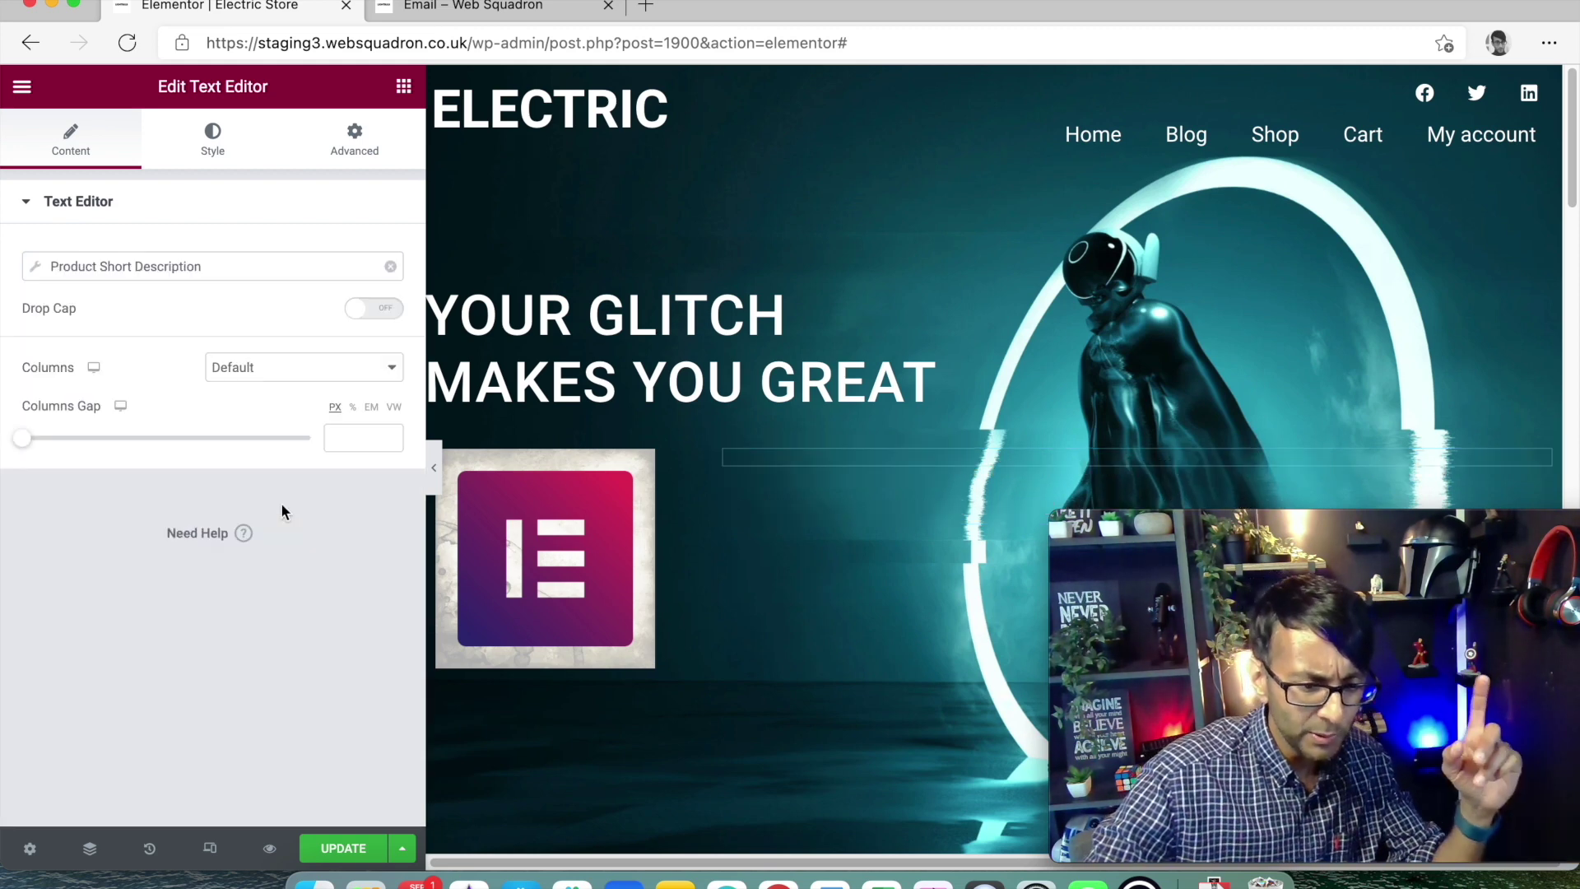
pyautogui.click(47, 277)
pyautogui.click(150, 389)
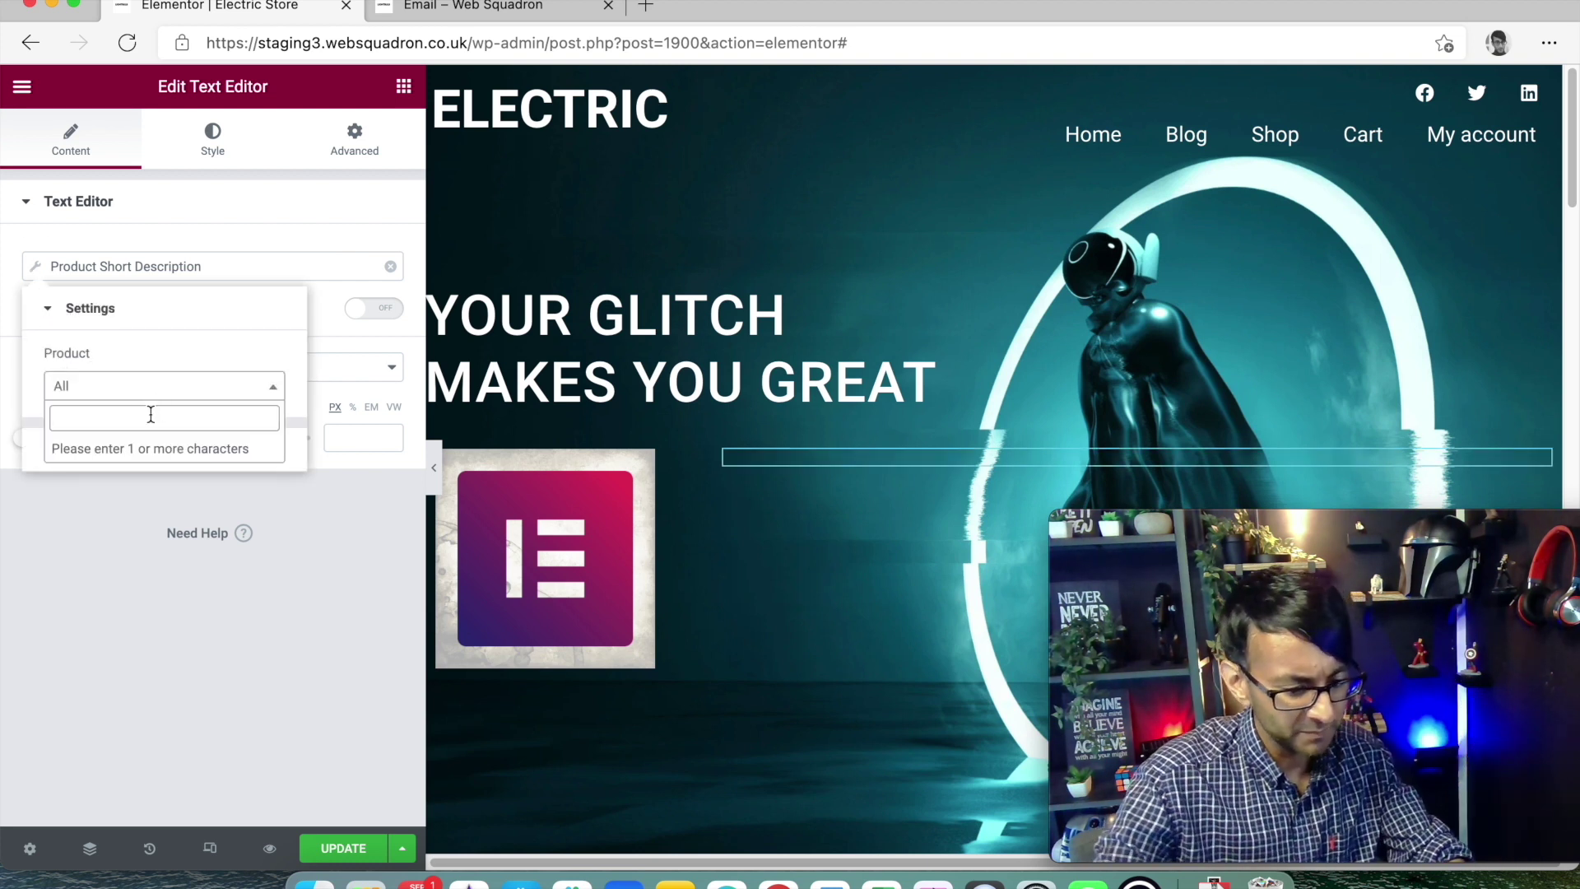
pyautogui.write('ele')
pyautogui.click(144, 454)
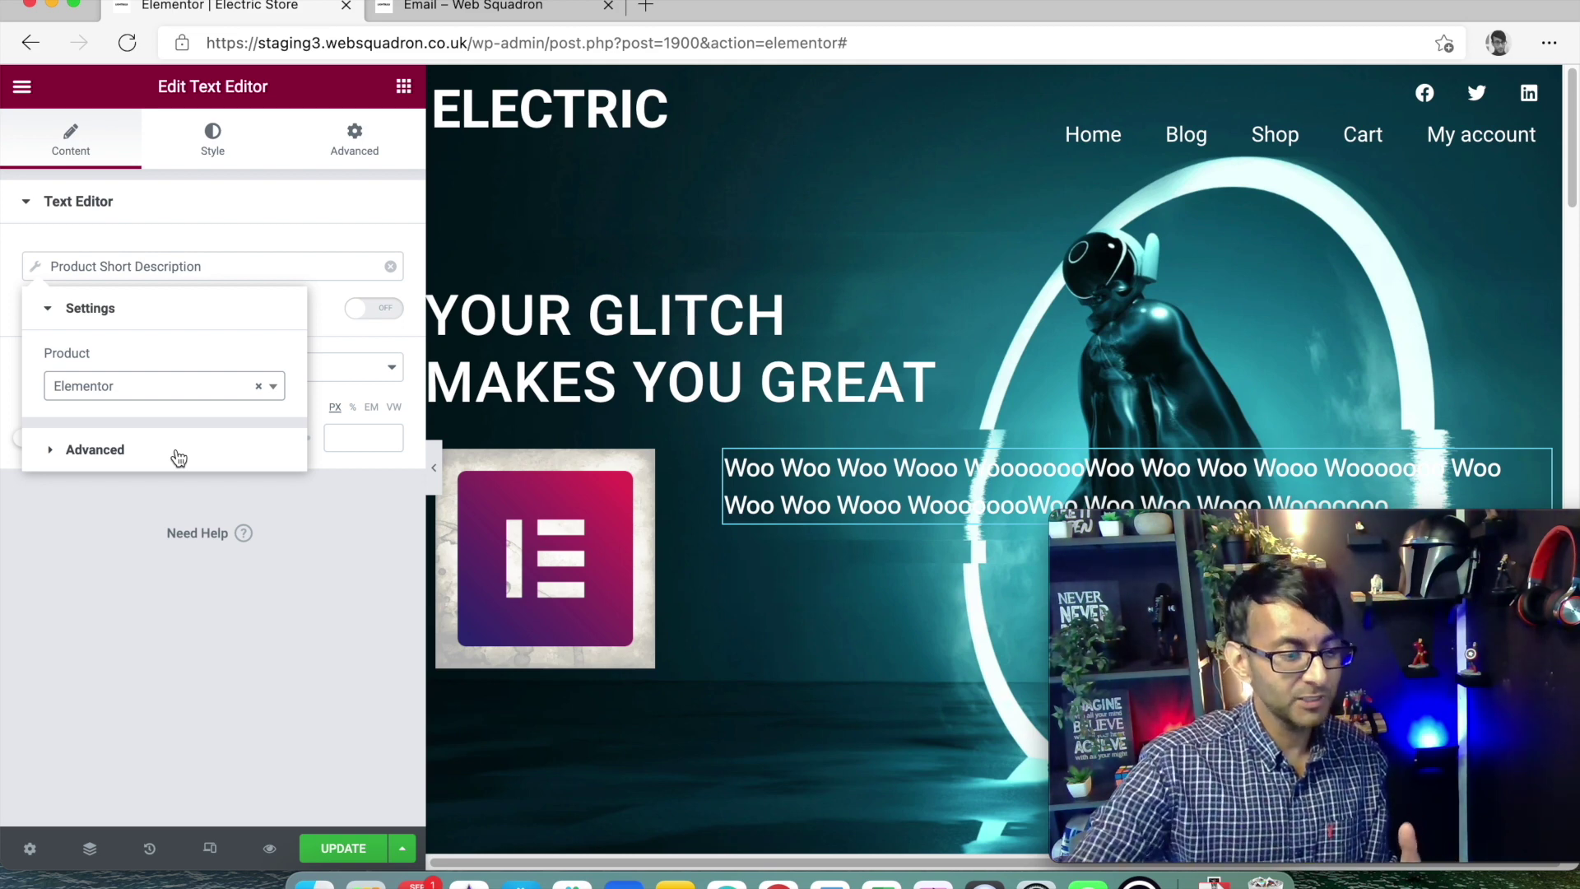
pyautogui.rightClick(825, 485)
pyautogui.click(854, 538)
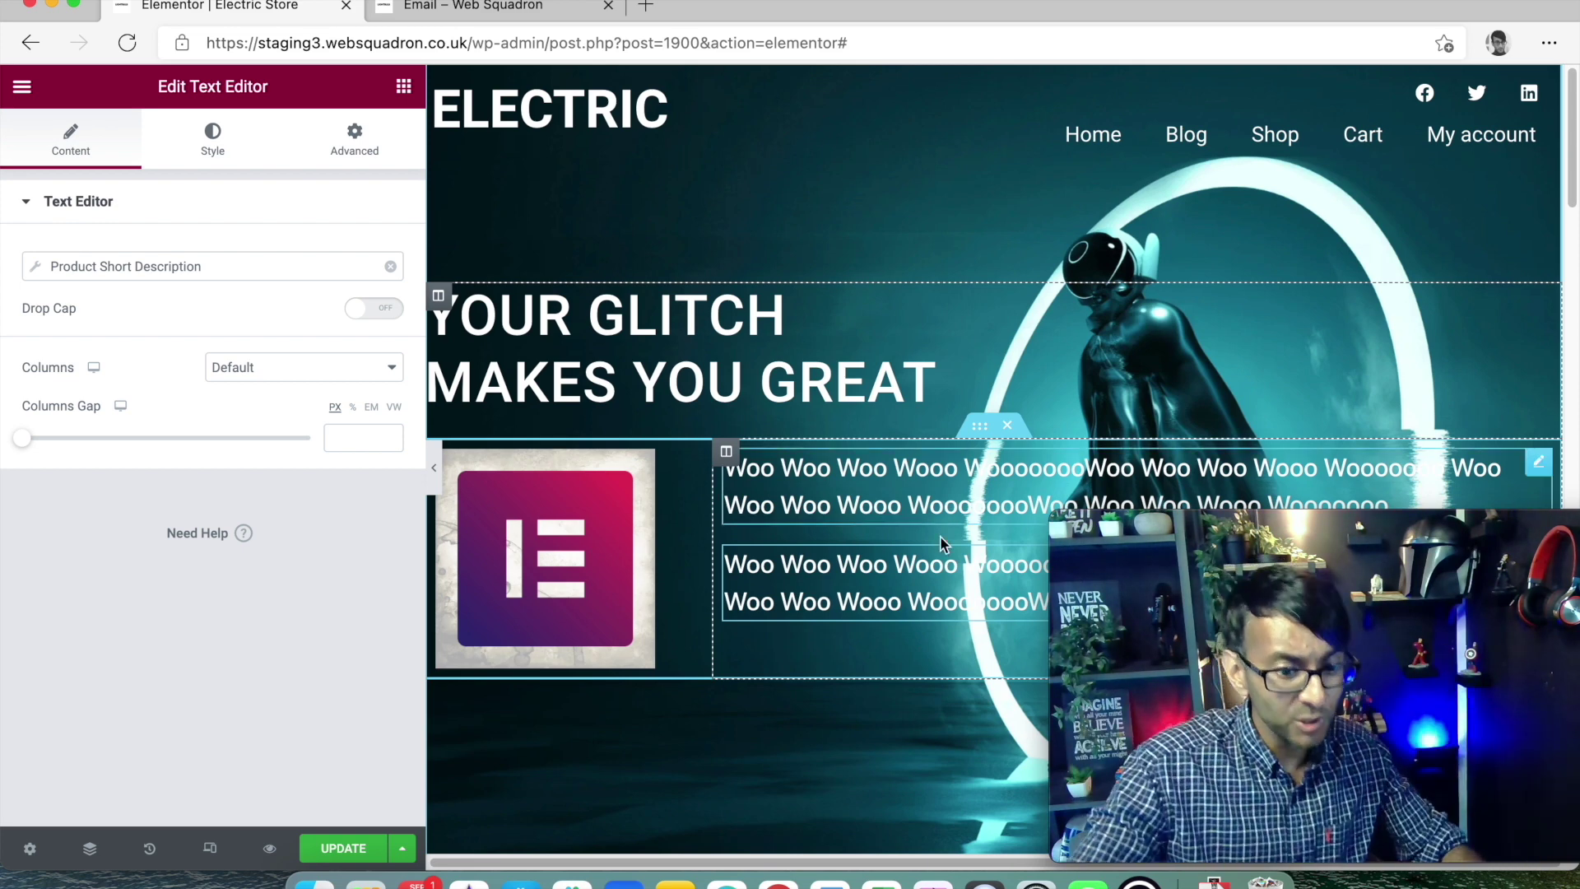
# Move one description block into the left column and the product image atop the right column.
pyautogui.moveTo(1539, 473); pyautogui.dragTo(568, 461)
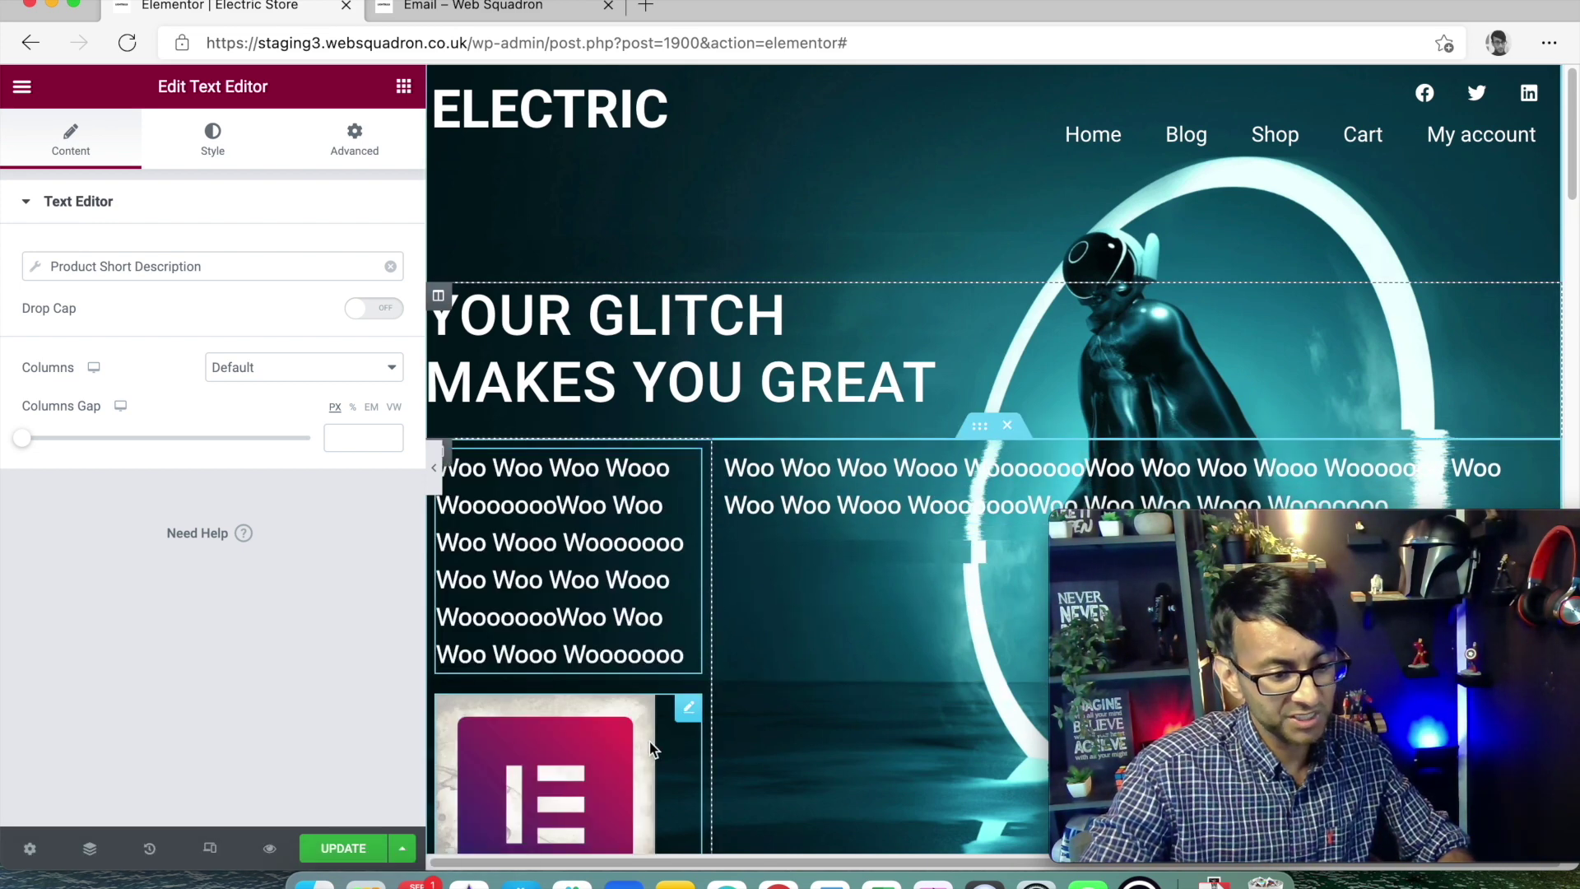
pyautogui.moveTo(658, 714); pyautogui.dragTo(757, 465)
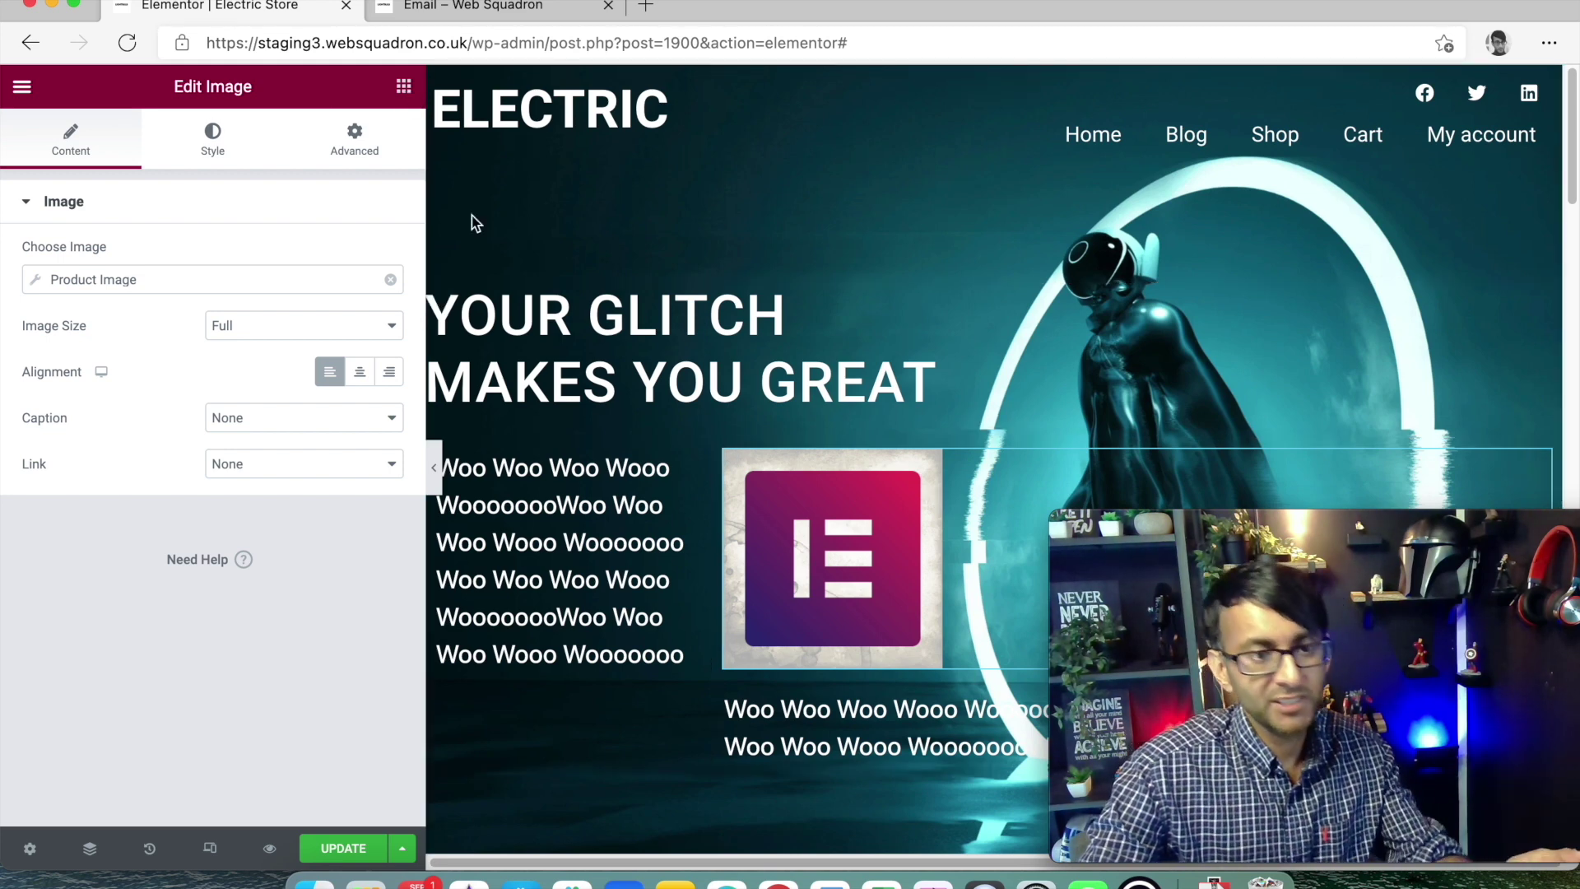
# Search widgets for 'cart' and place a Custom Add To Cart widget below the left-column text.
pyautogui.click(402, 87)
pyautogui.click(306, 170)
pyautogui.write('cart')
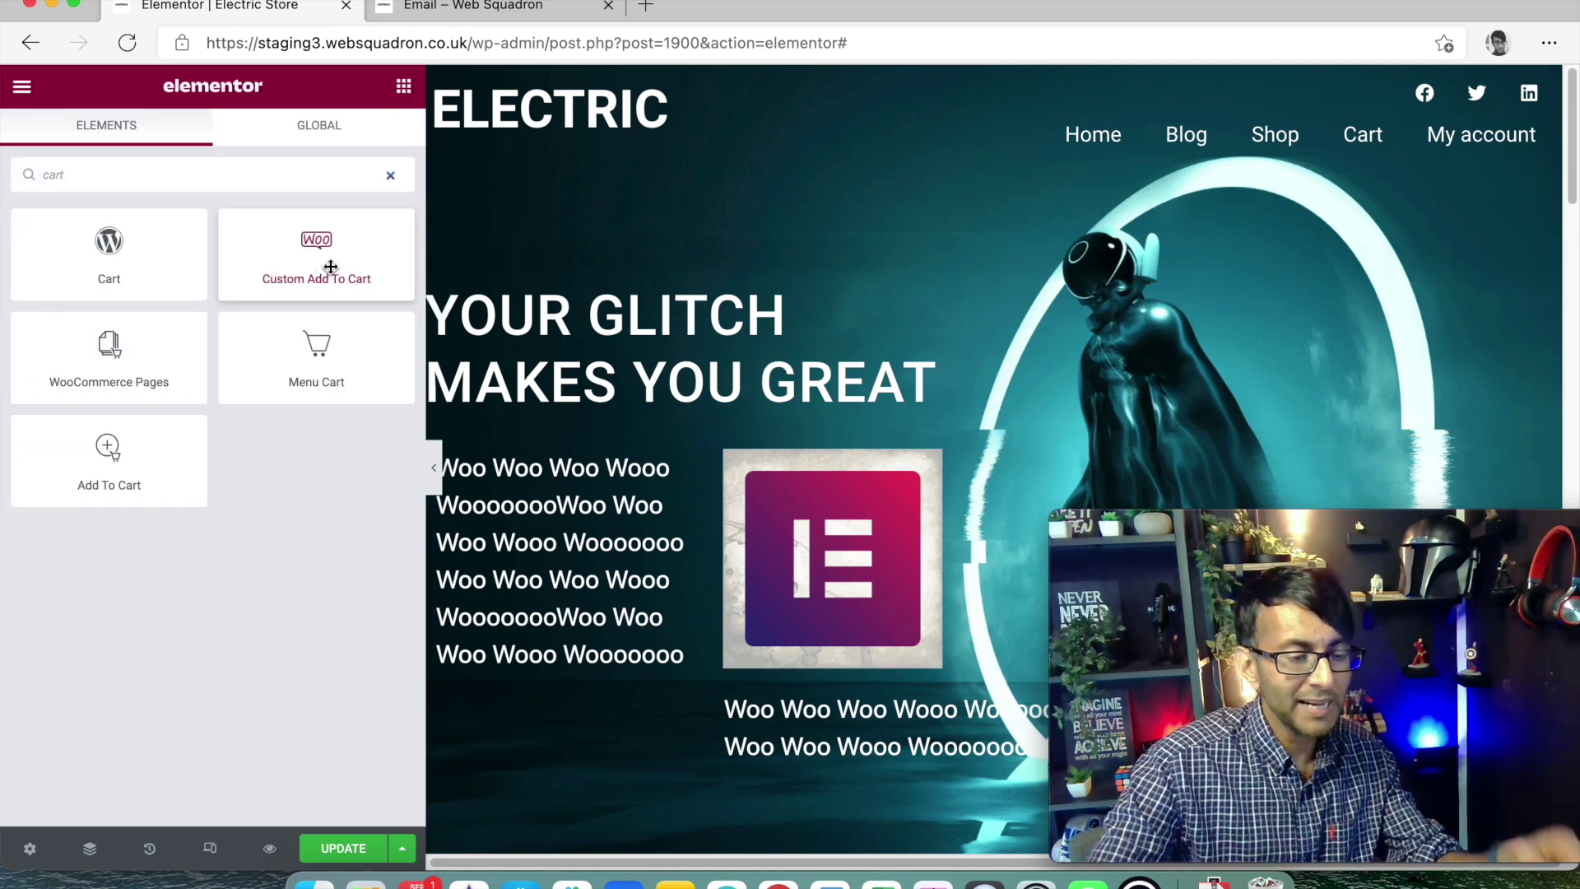
pyautogui.moveTo(317, 267); pyautogui.dragTo(670, 658)
# Set the Add to Cart button's product to Elementor.
pyautogui.click(234, 288)
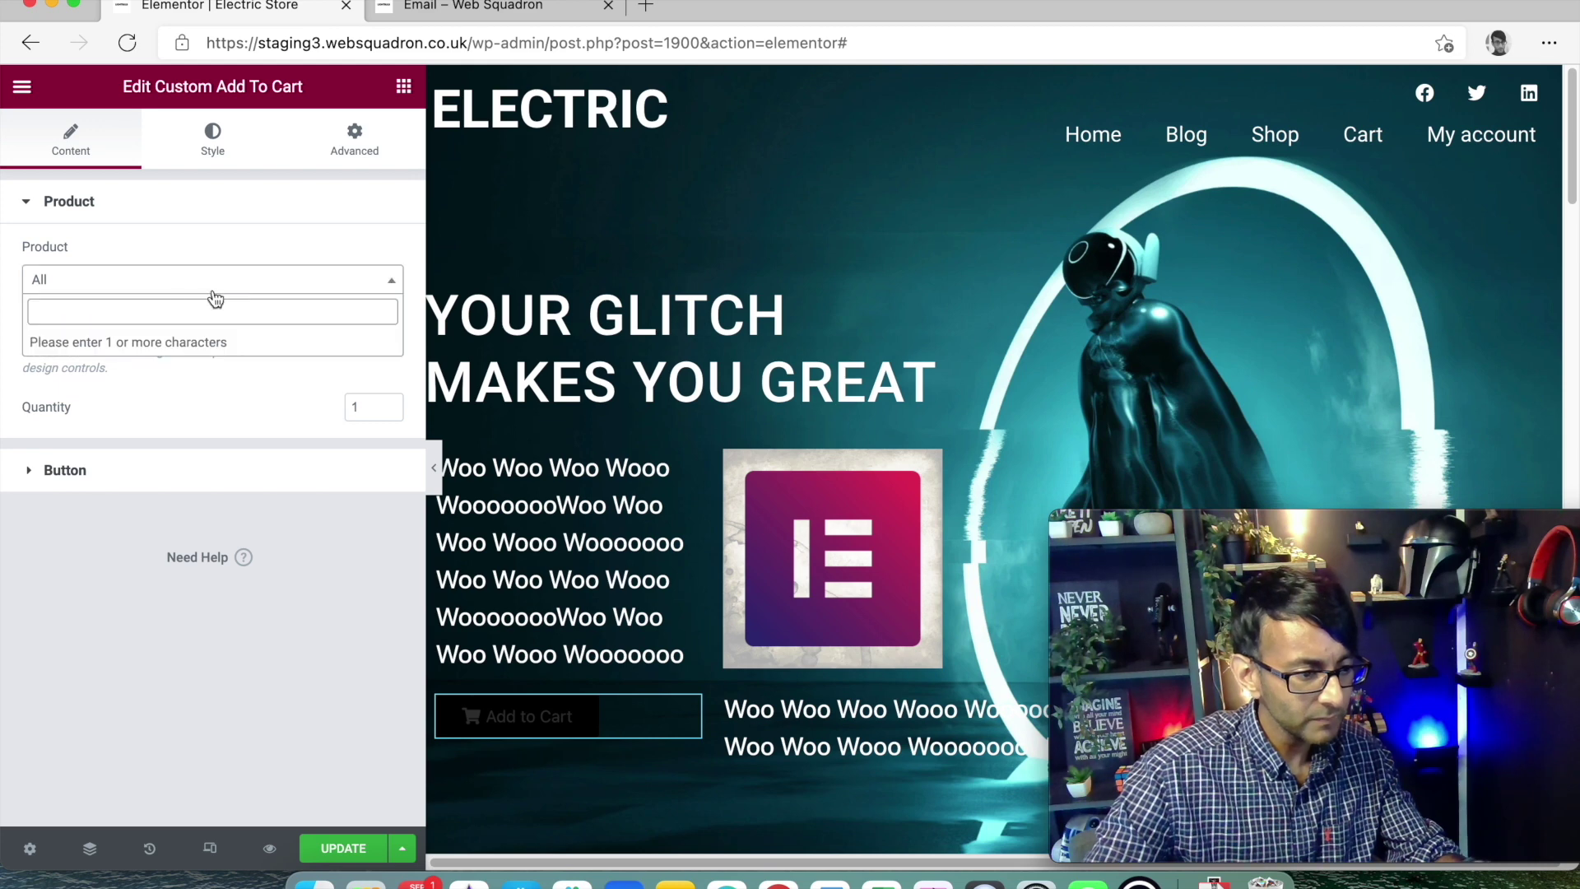
pyautogui.write('woo')
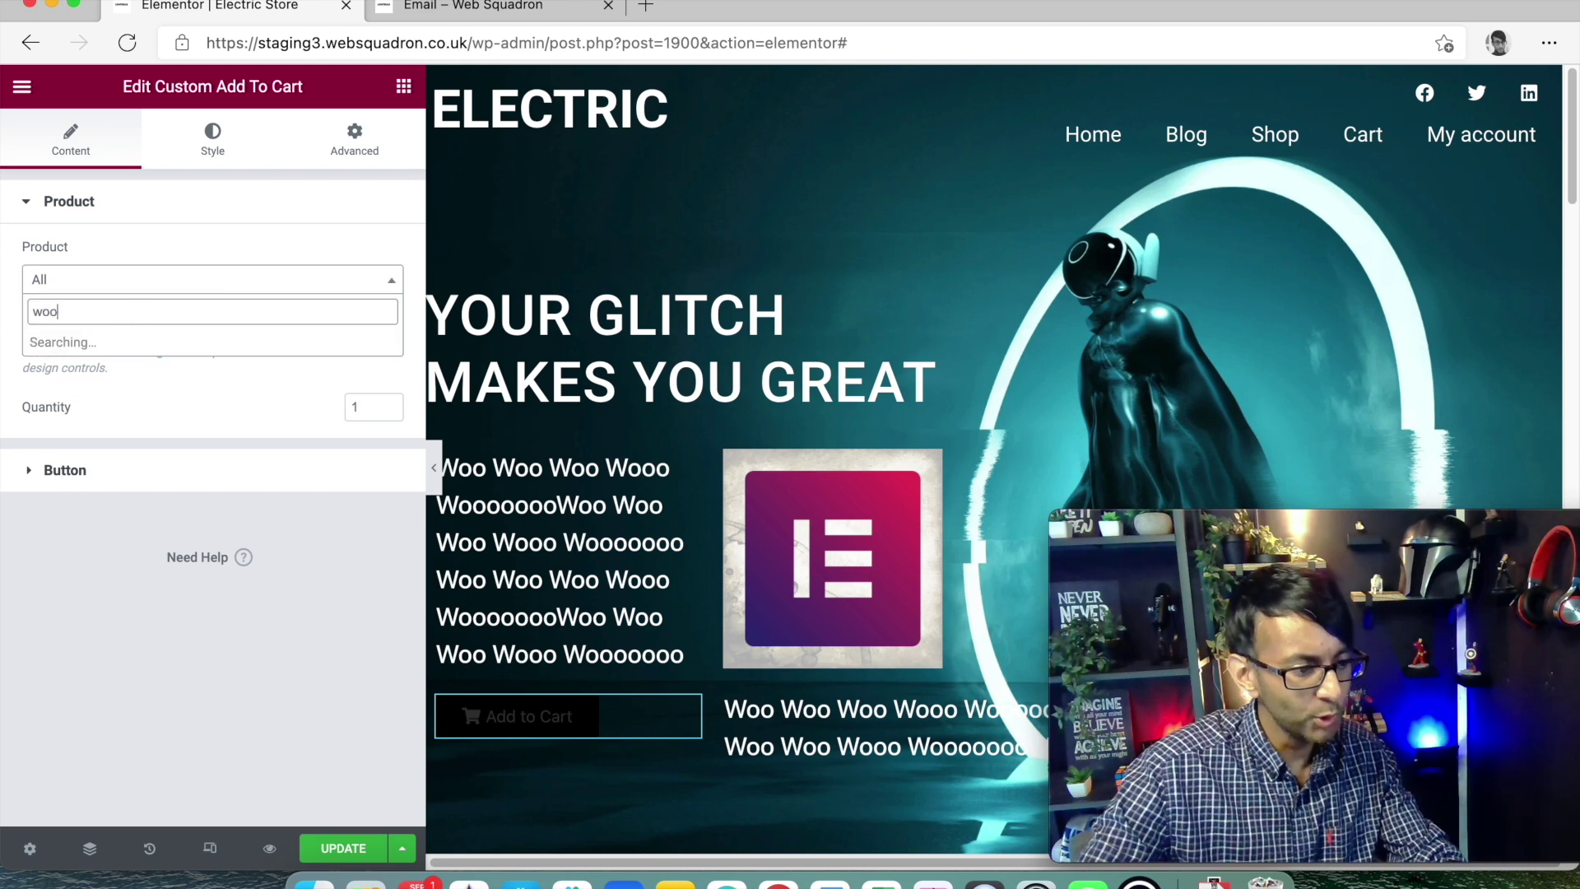
pyautogui.click(121, 342)
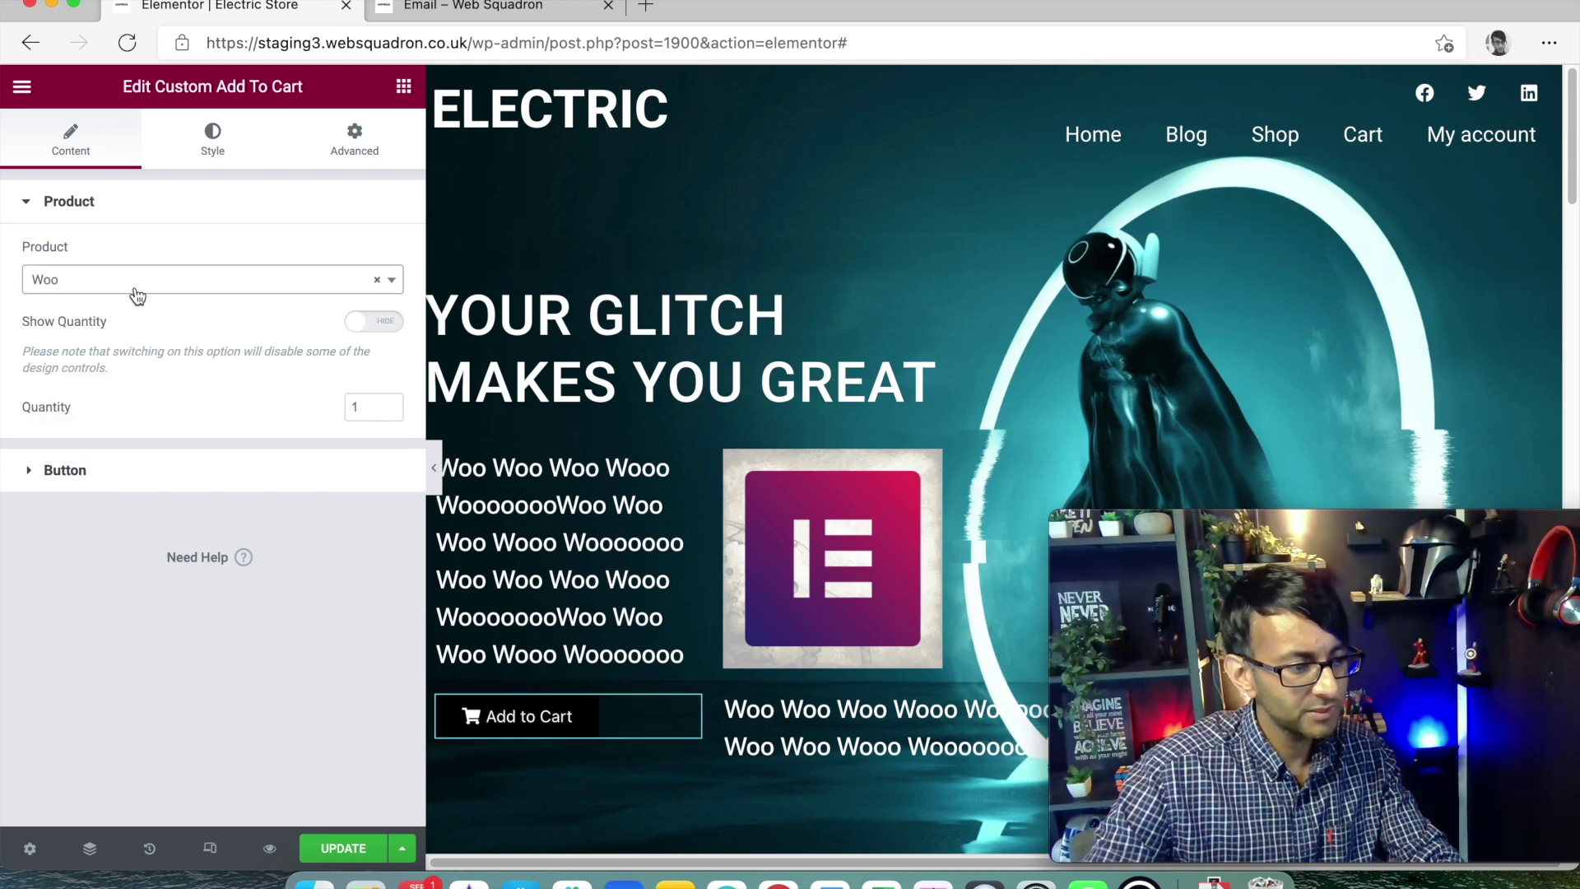
pyautogui.click(137, 295)
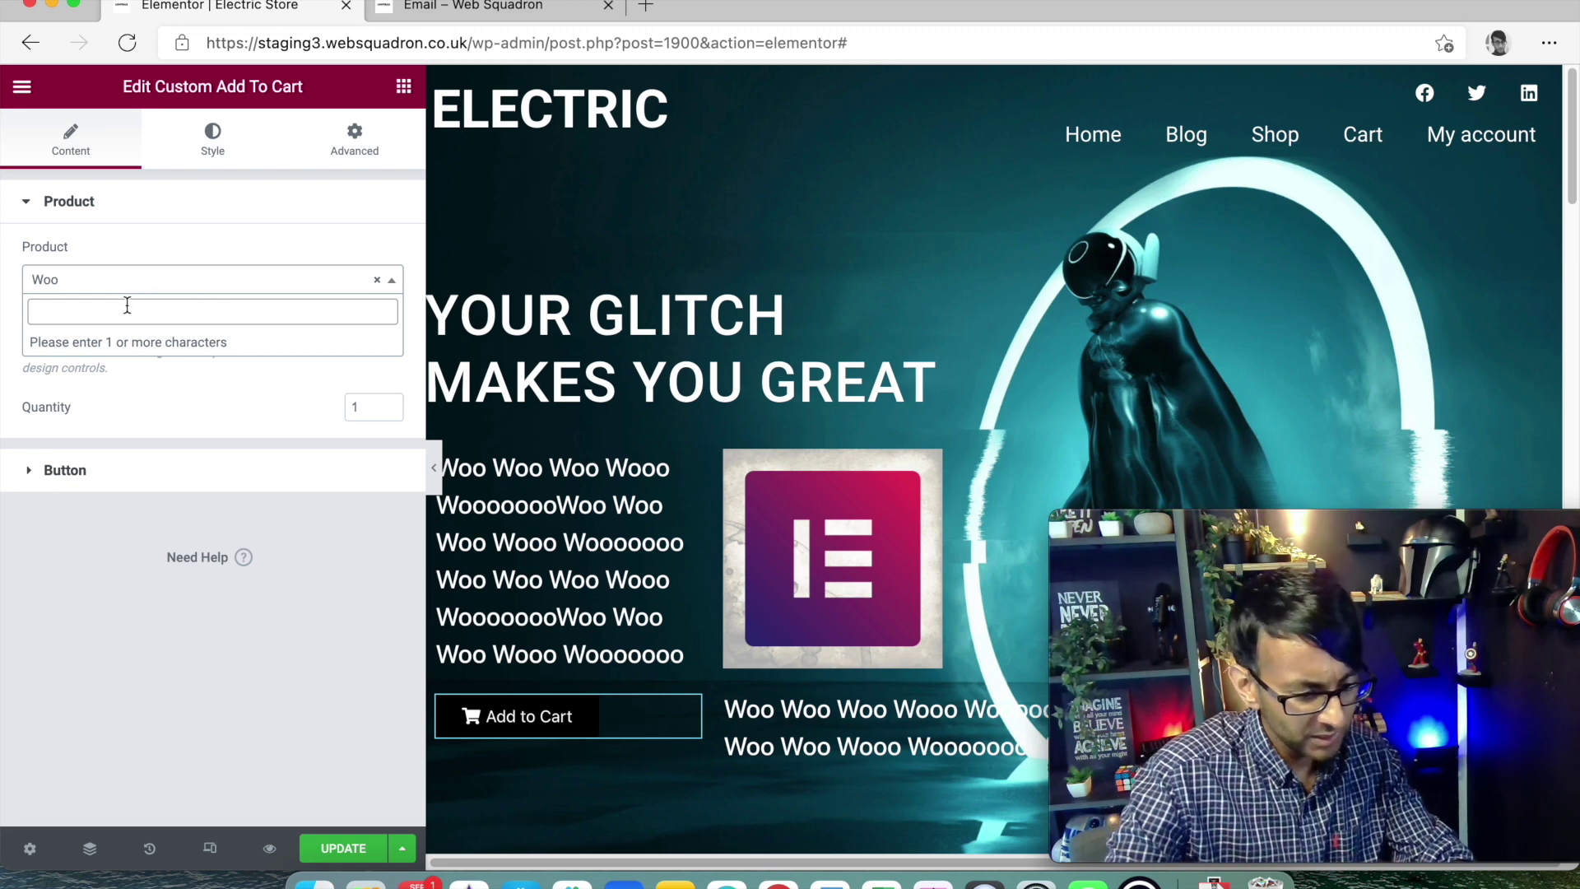
pyautogui.write('ele')
pyautogui.click(125, 341)
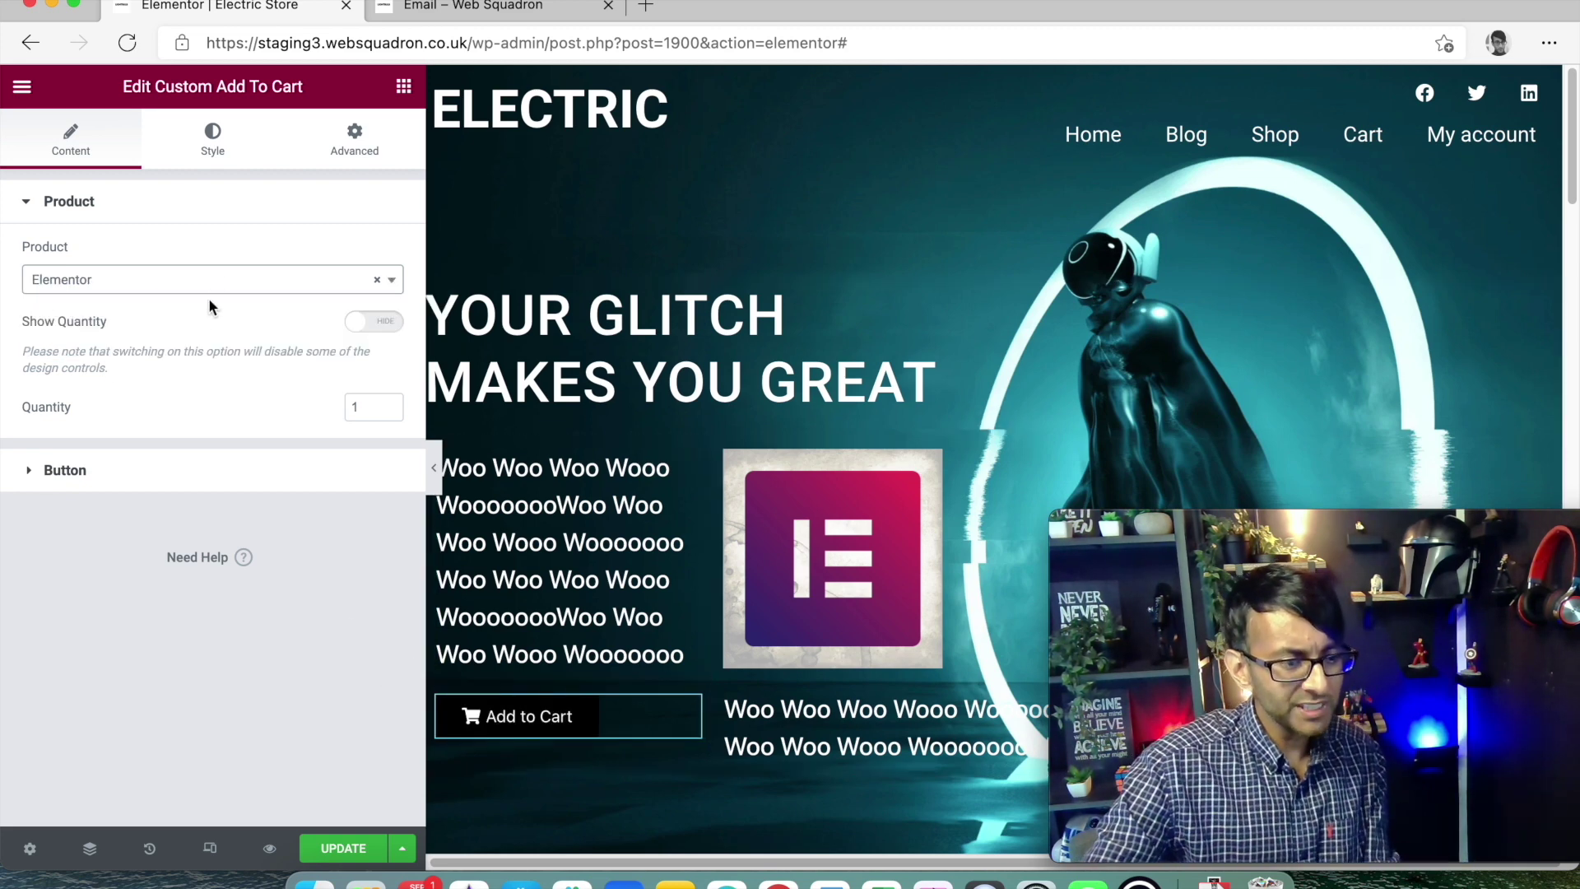
# Give the button the red Primary global background colour, then hide the editor to preview.
pyautogui.click(213, 140)
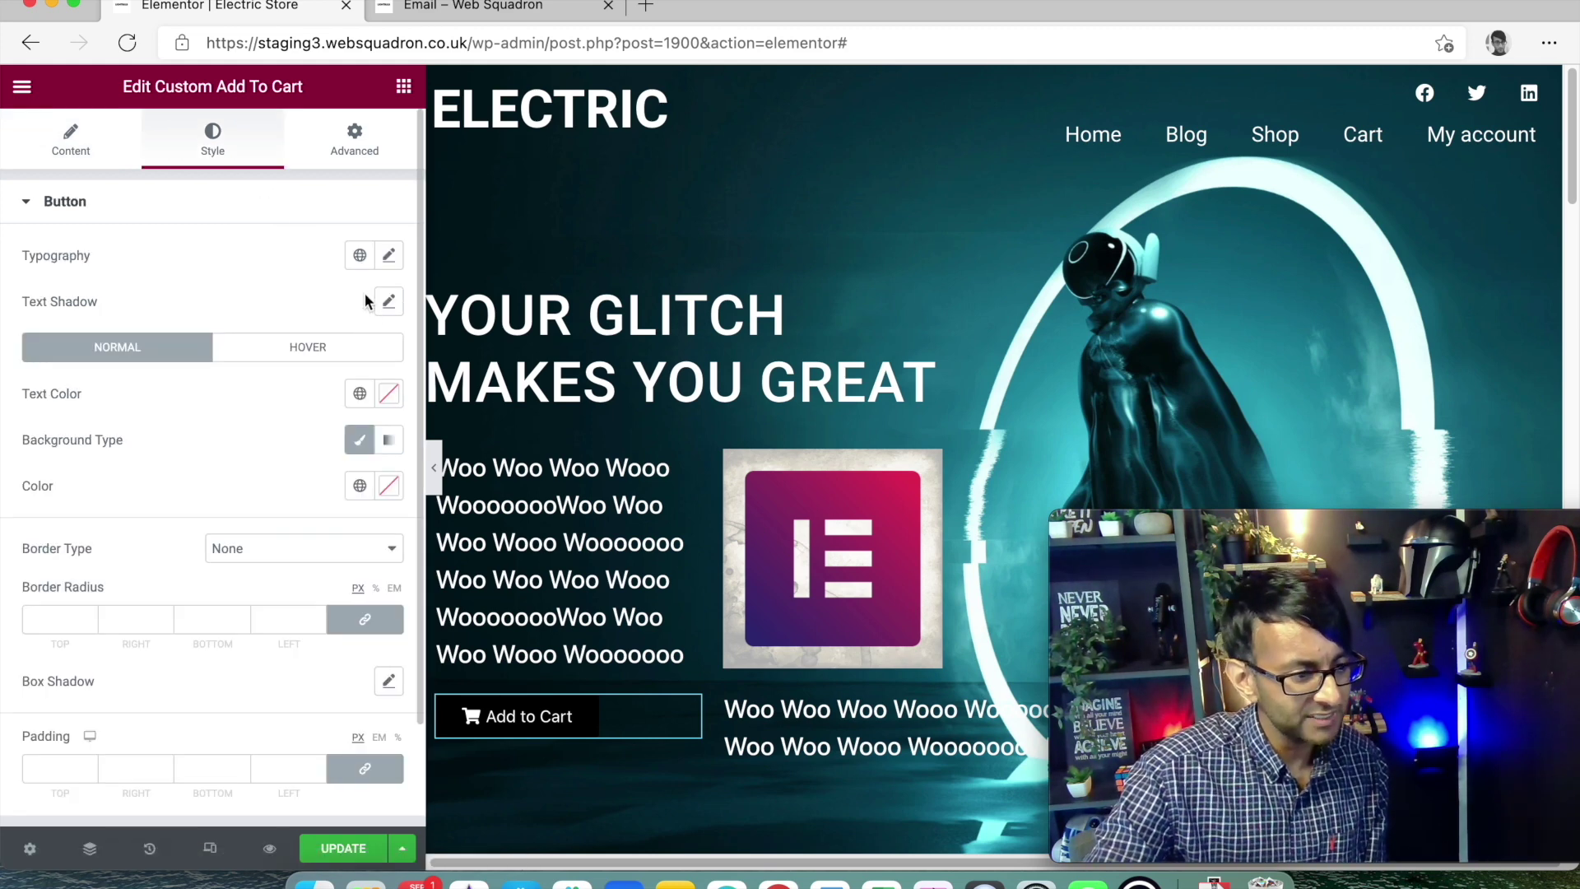
pyautogui.click(358, 486)
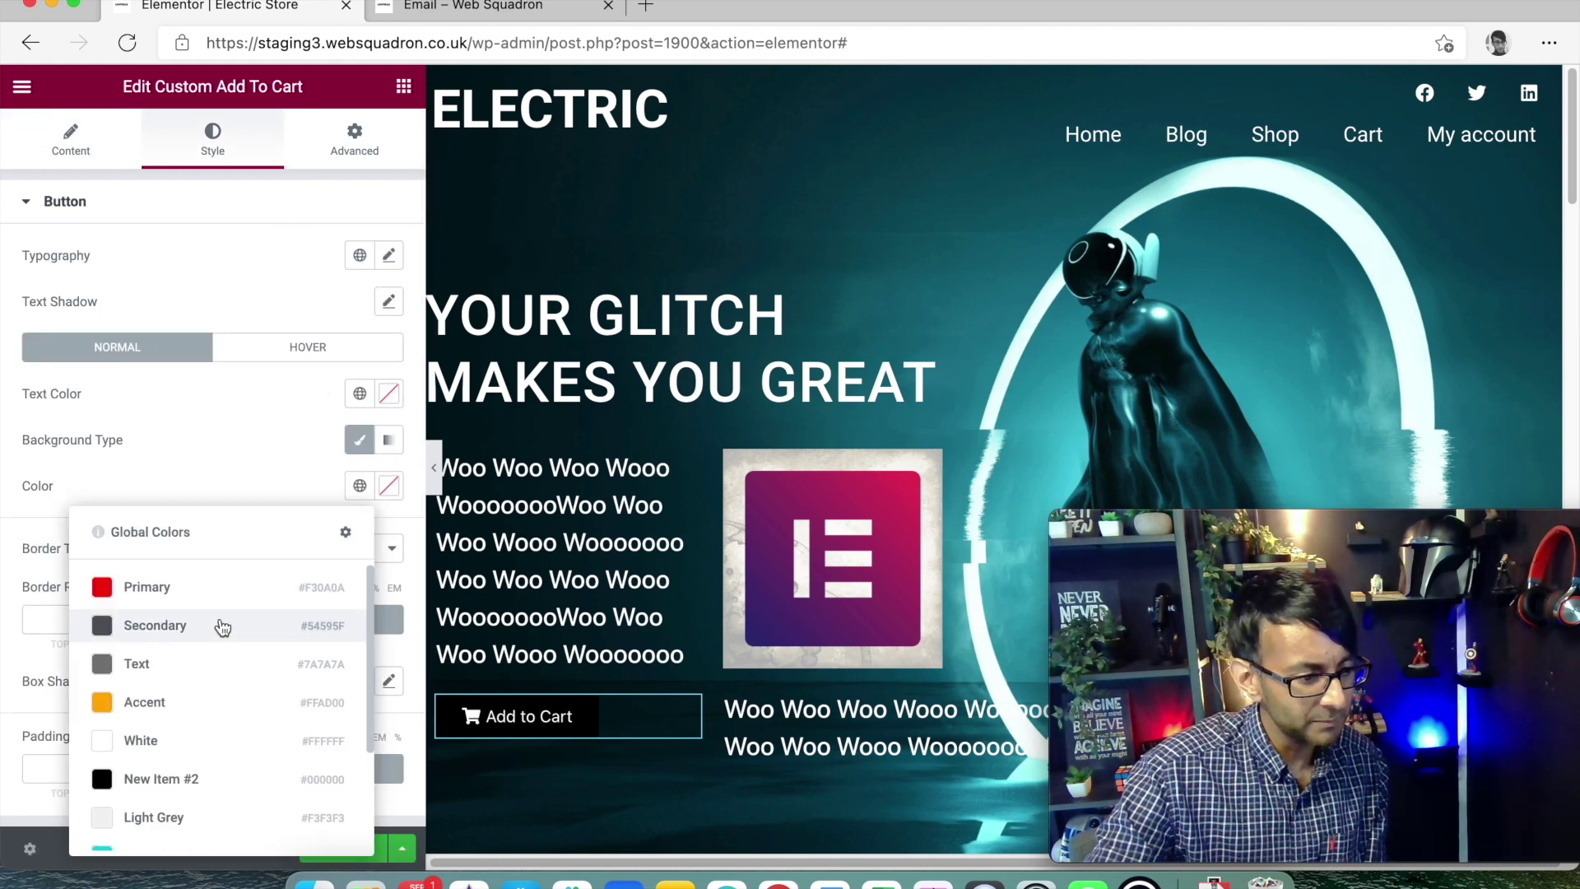
pyautogui.click(218, 588)
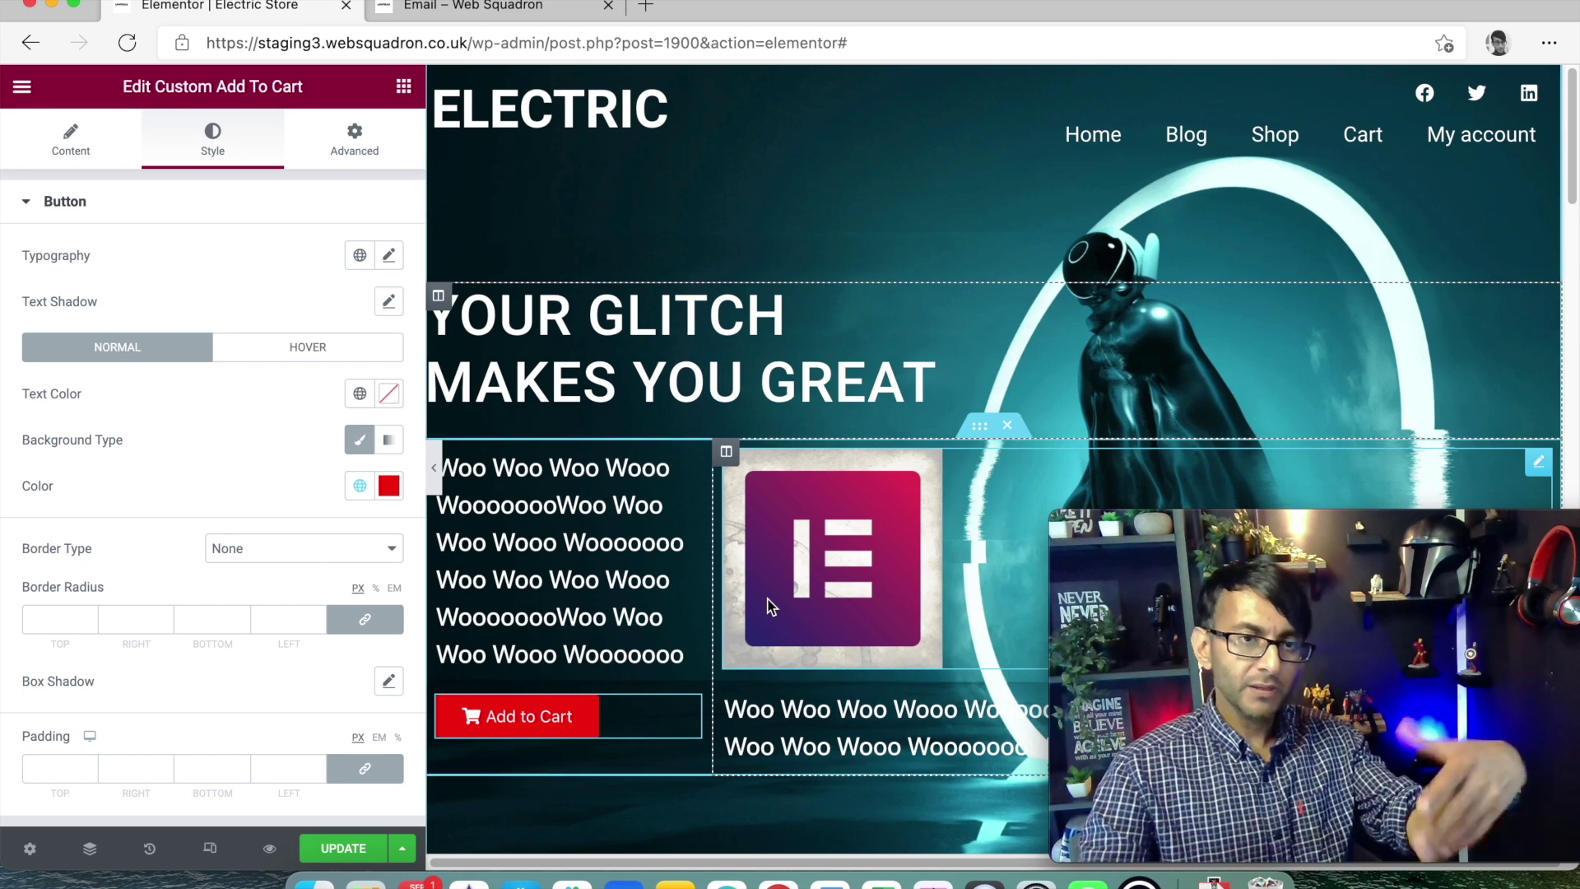
pyautogui.click(434, 470)
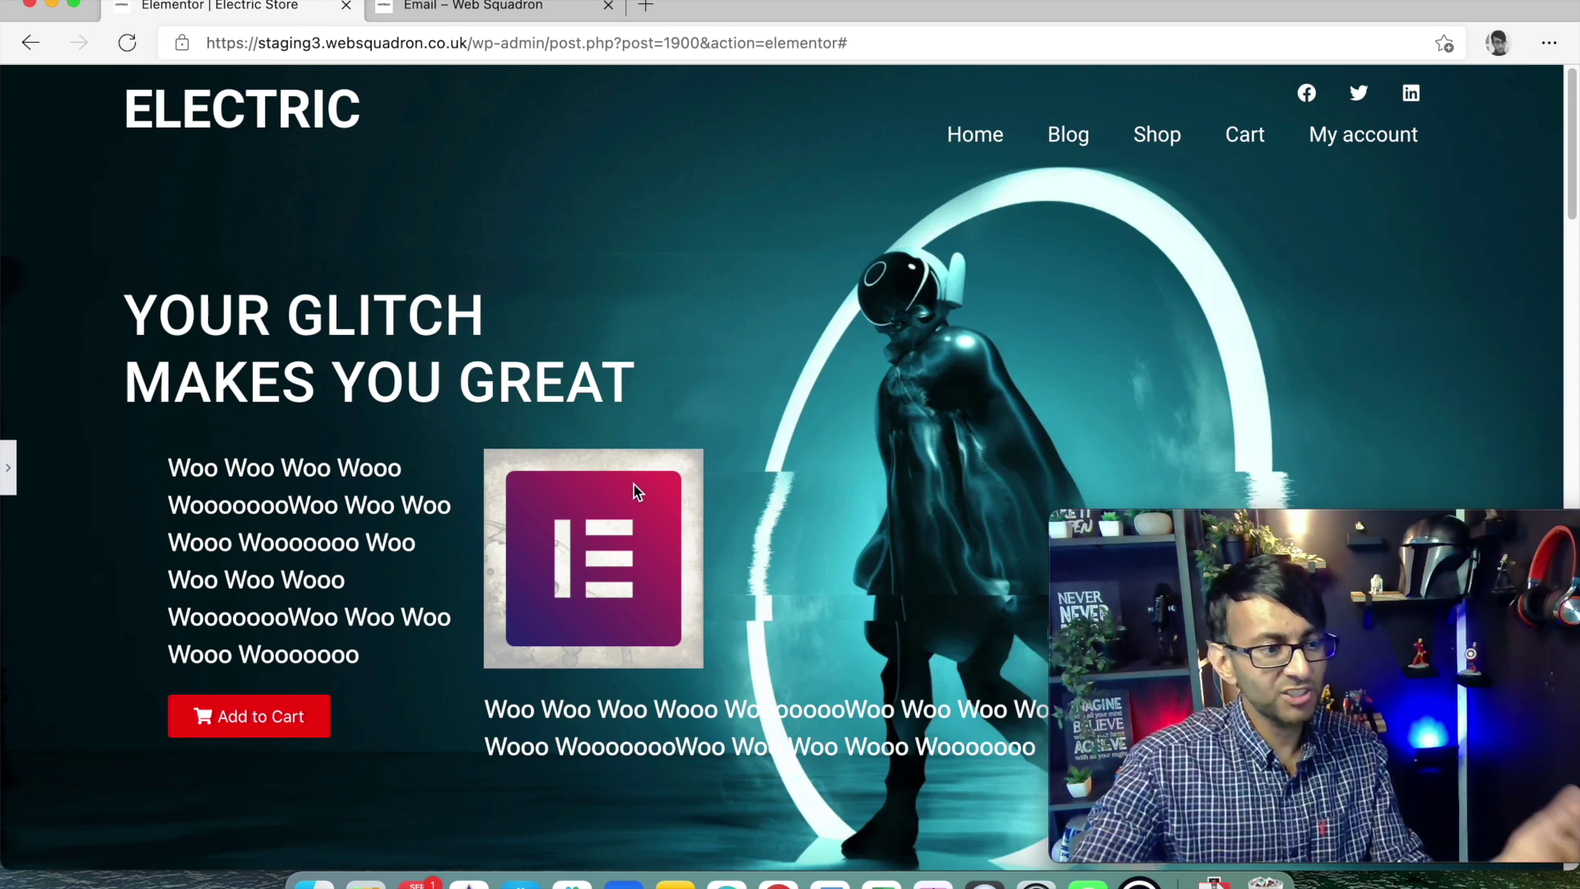
# Reopen the Elementor editor panel beside the page preview.
pyautogui.click(11, 472)
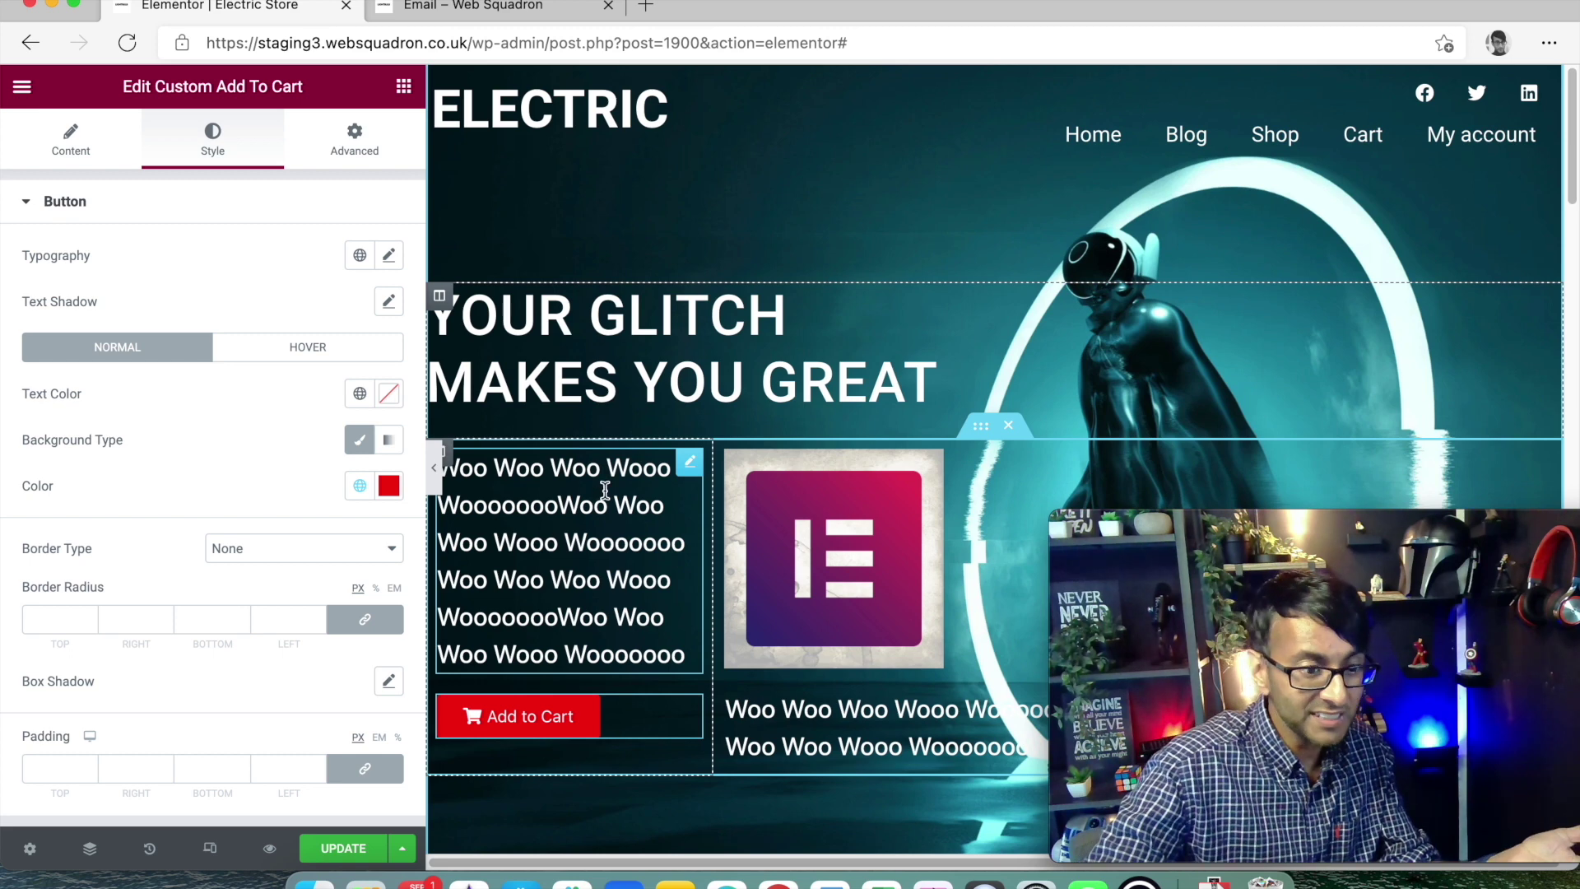
# Remove the Product Short Description tag from the left Text Editor, then list WooCommerce dynamic tags.
pyautogui.click(522, 459)
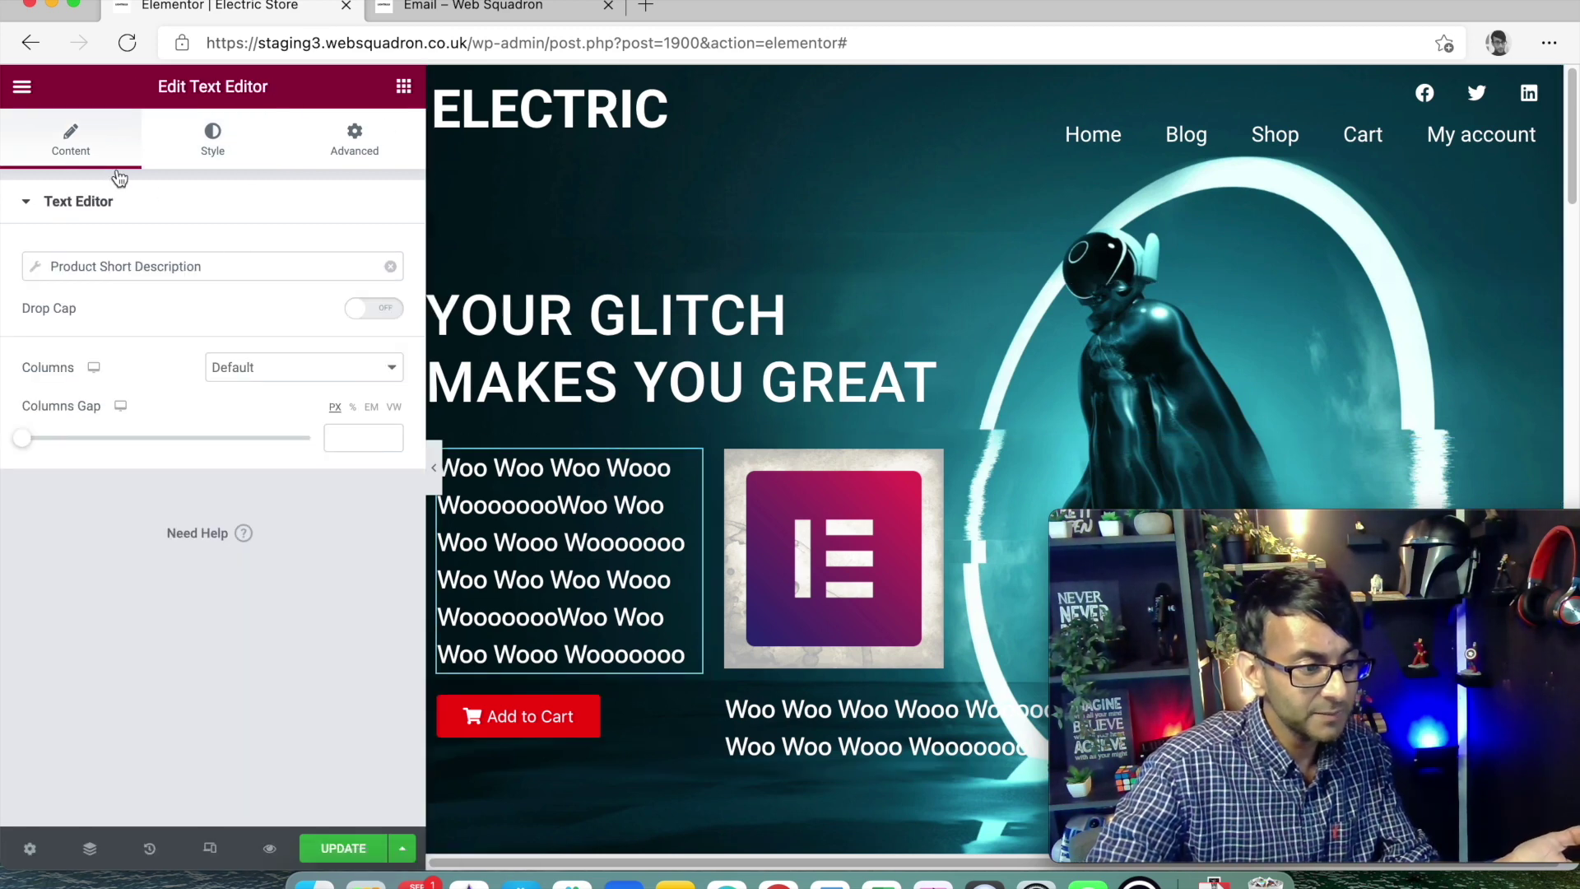
pyautogui.click(390, 265)
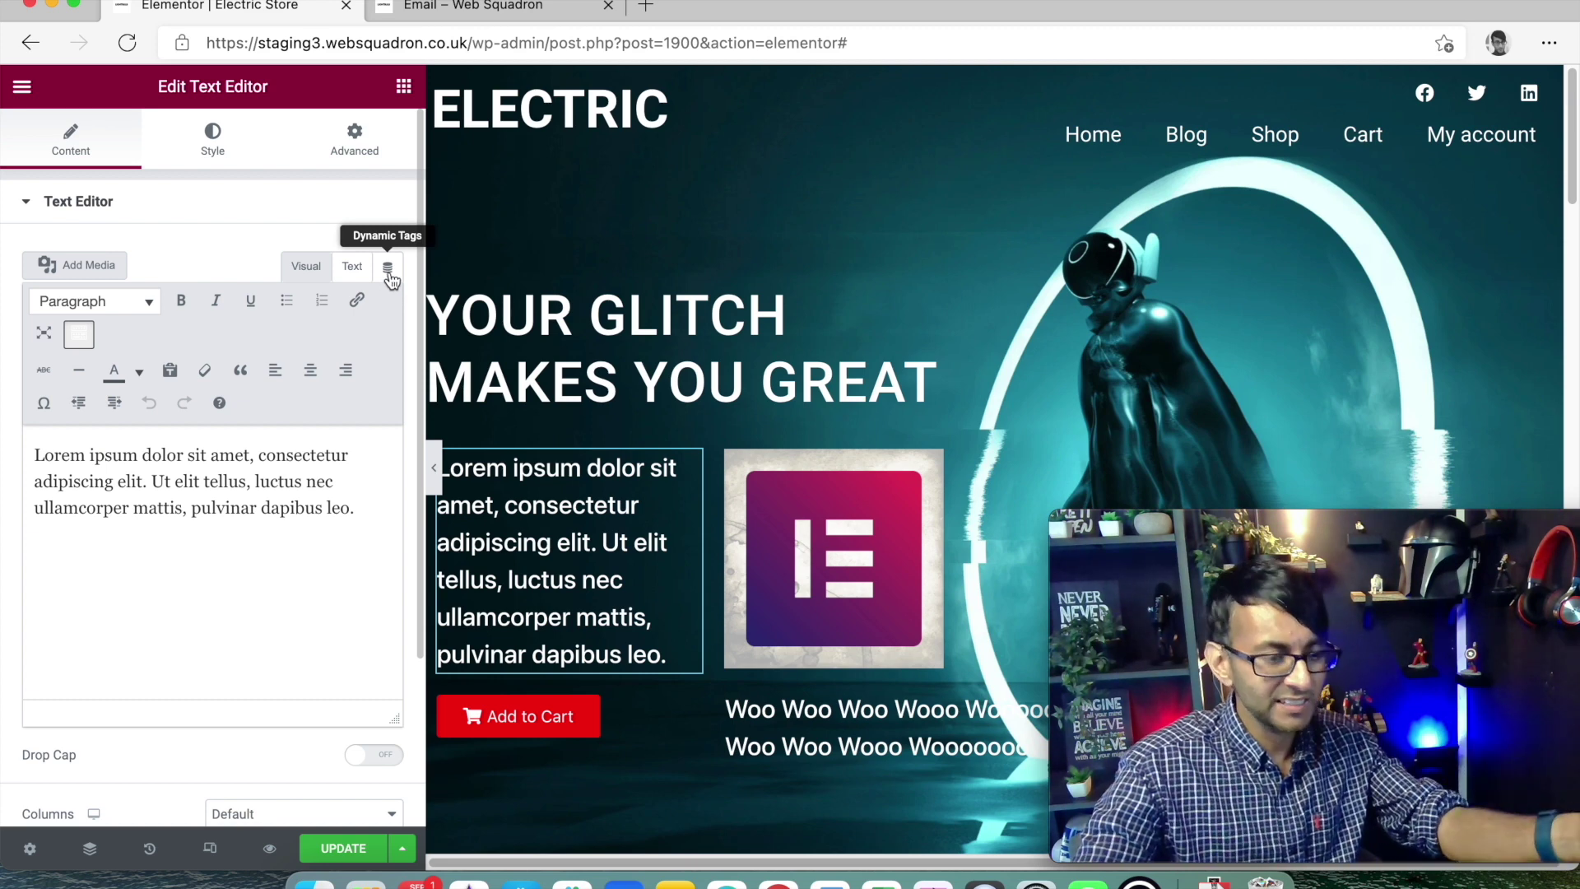
pyautogui.click(388, 272)
pyautogui.scroll(-10, 284, 524)
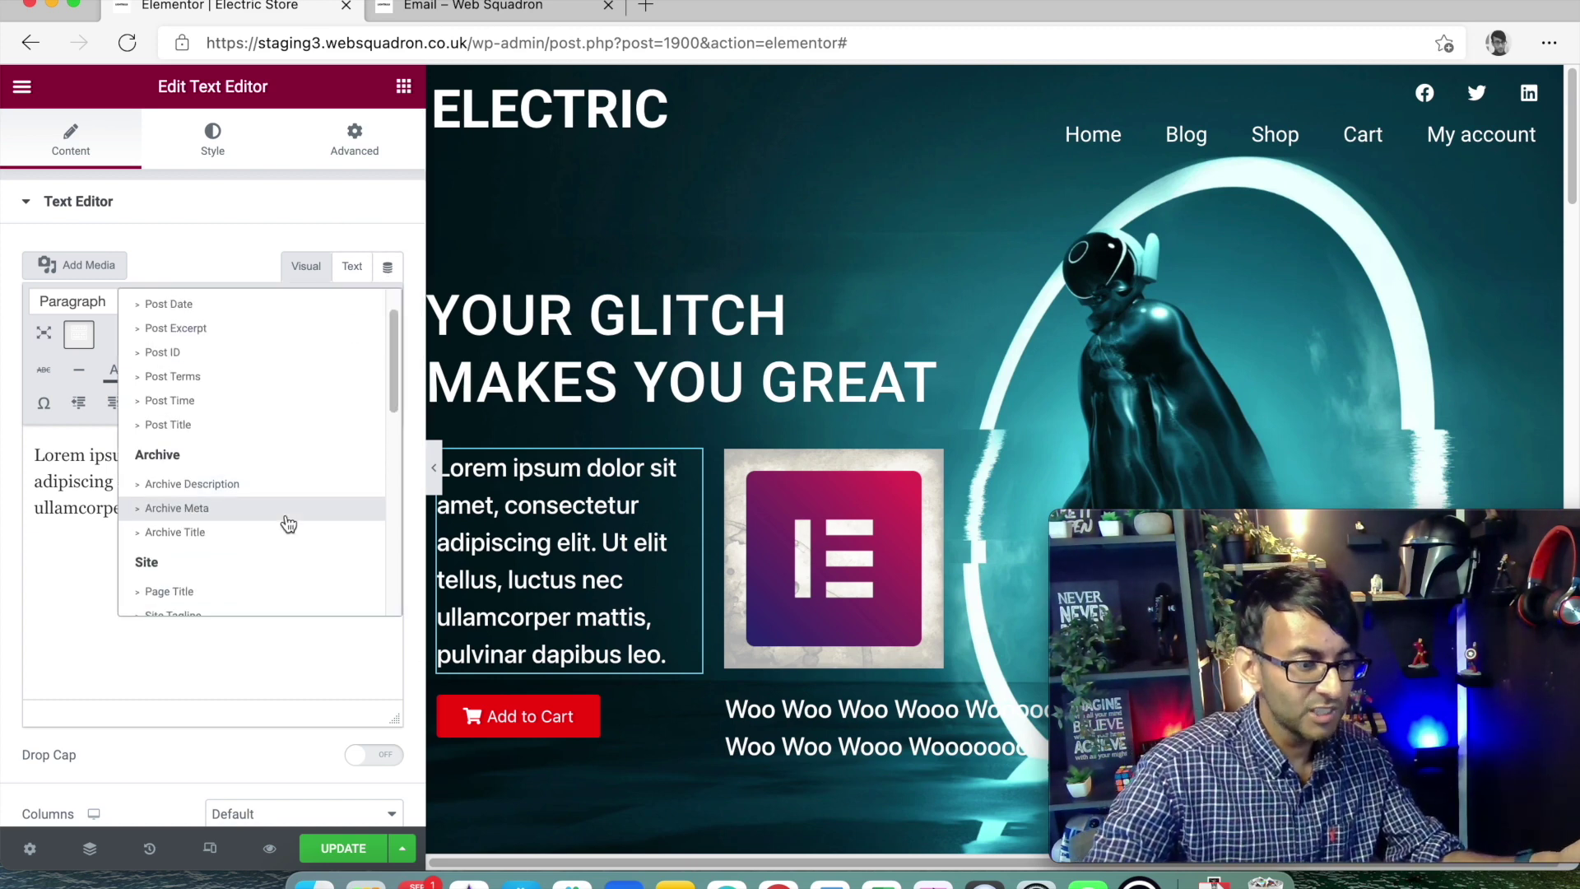